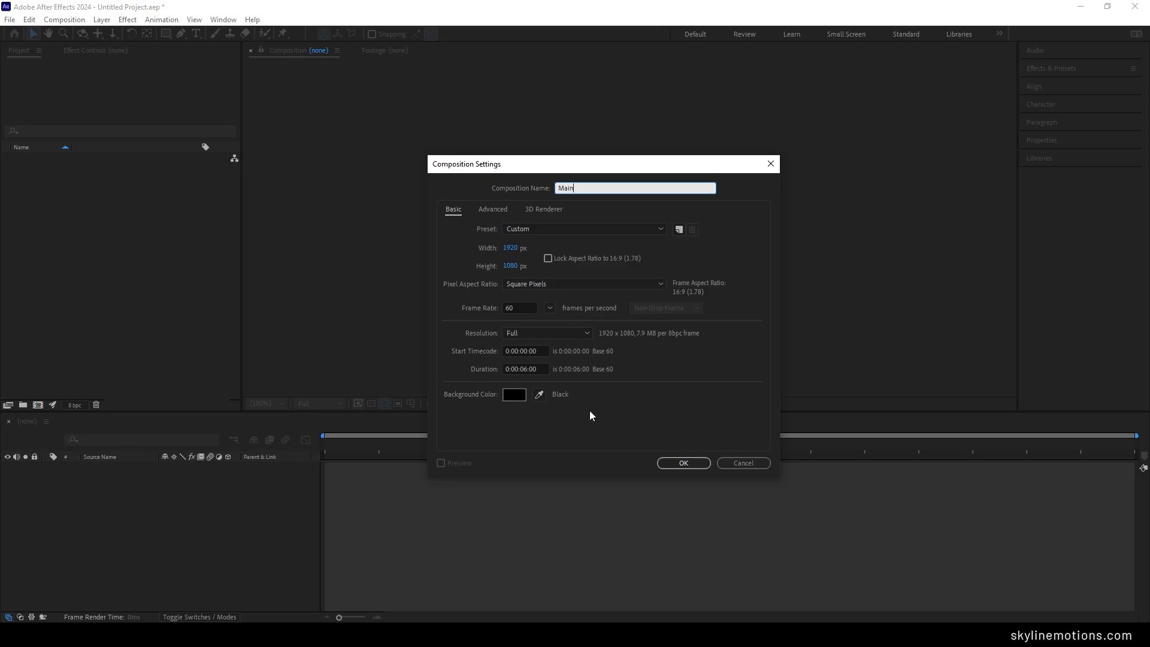
Step: Create the 6-second Main composition and add a comp-size white solid named BG to it
click(701, 462)
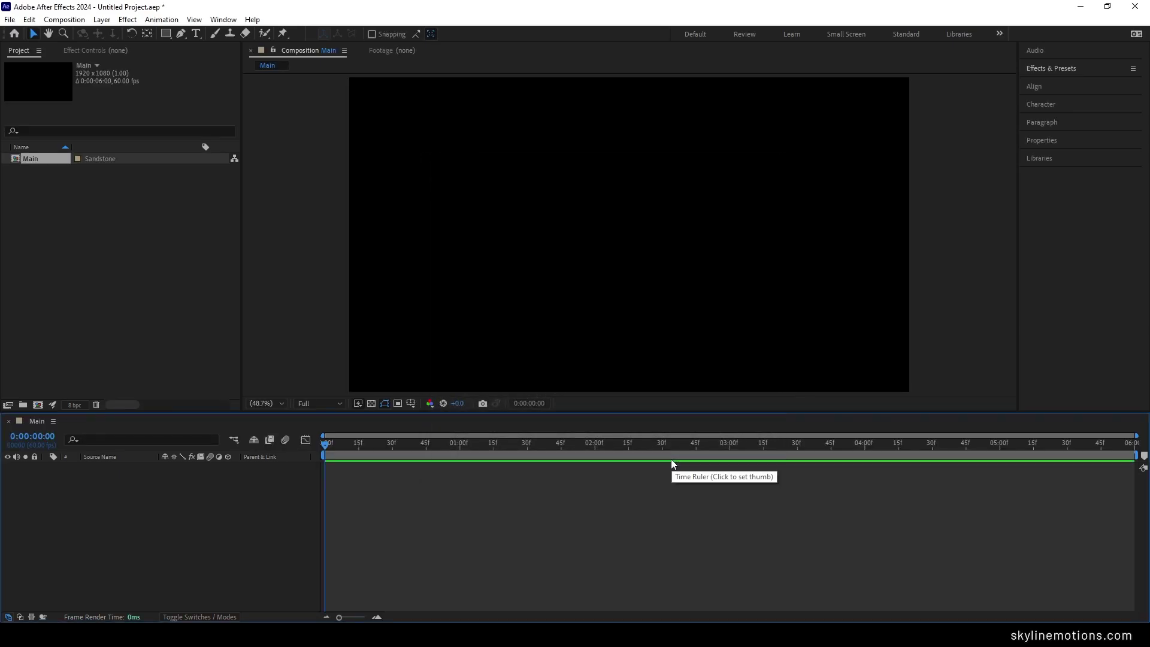
click(102, 19)
mouse_move(119, 29)
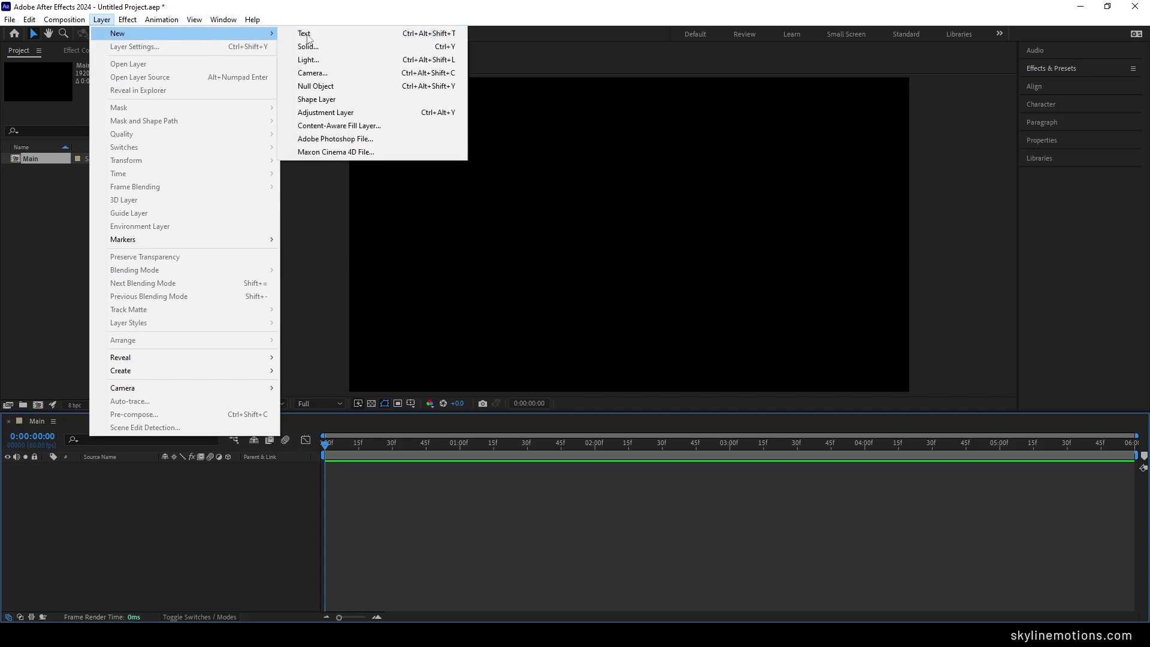
click(350, 48)
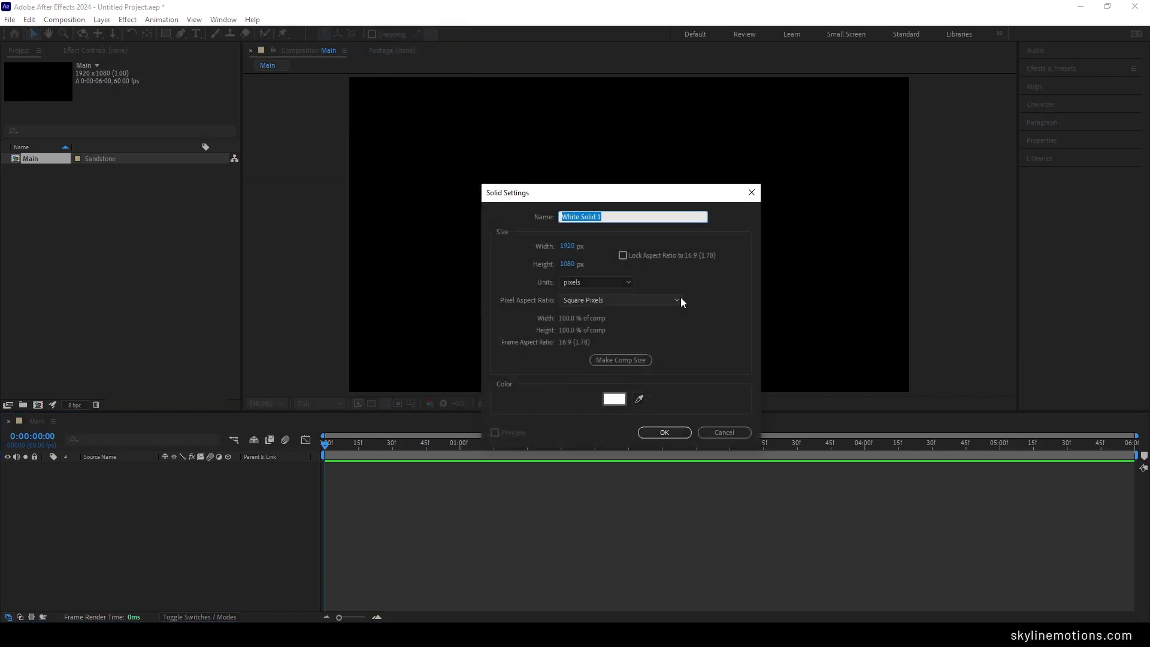
text(BG)
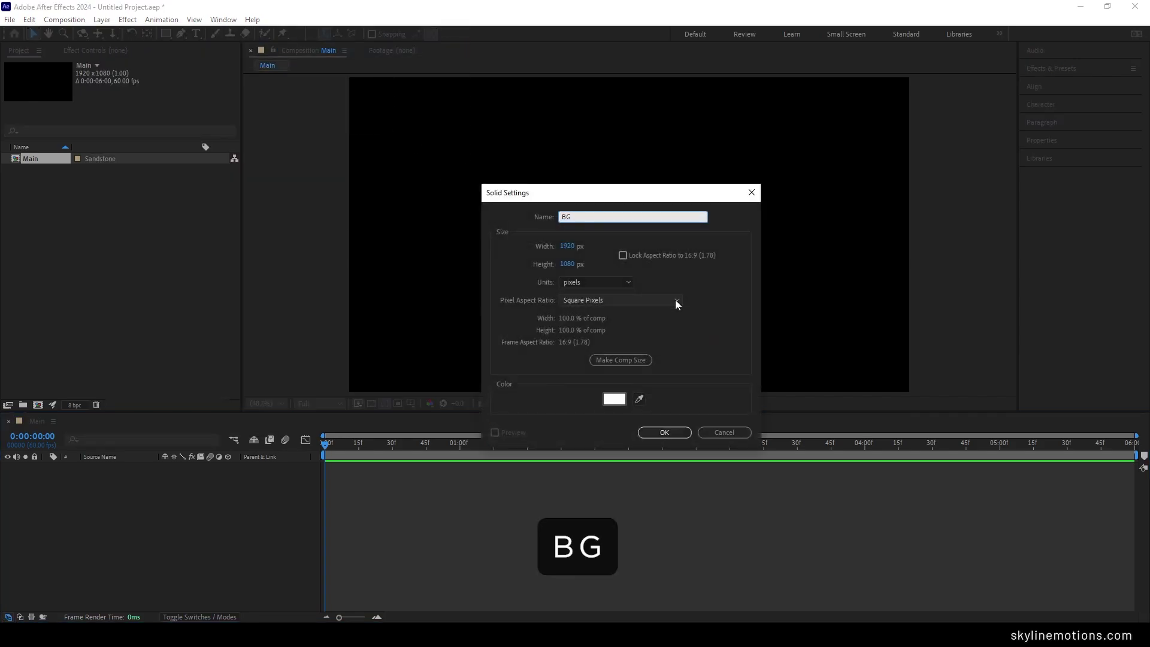
click(615, 398)
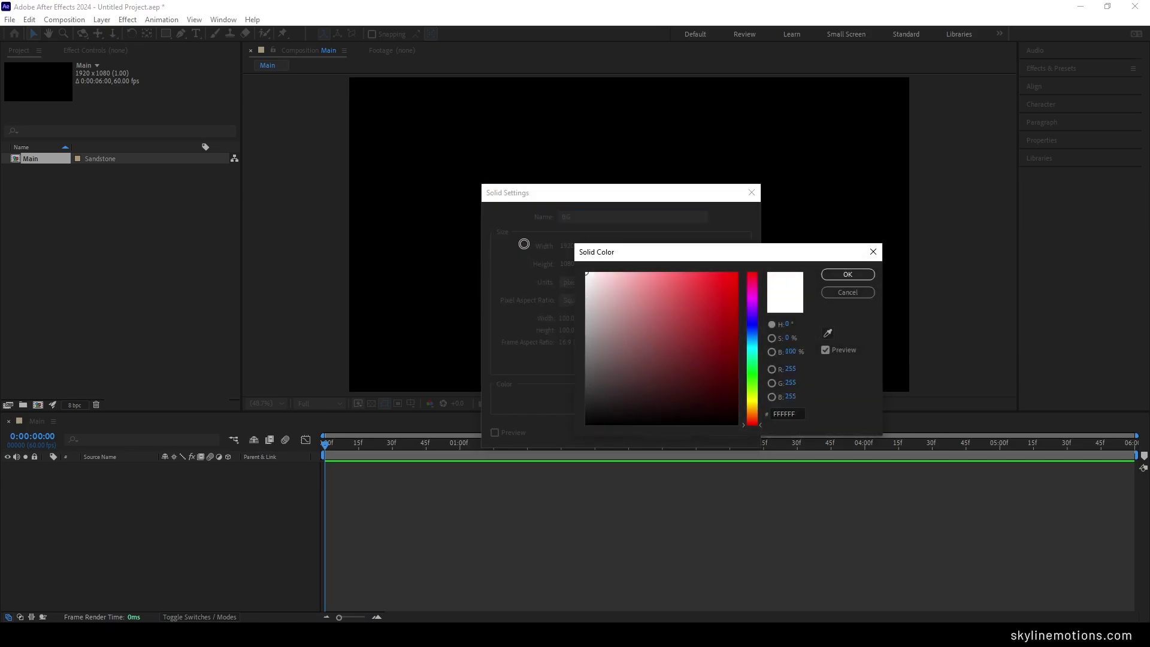
click(847, 274)
click(659, 431)
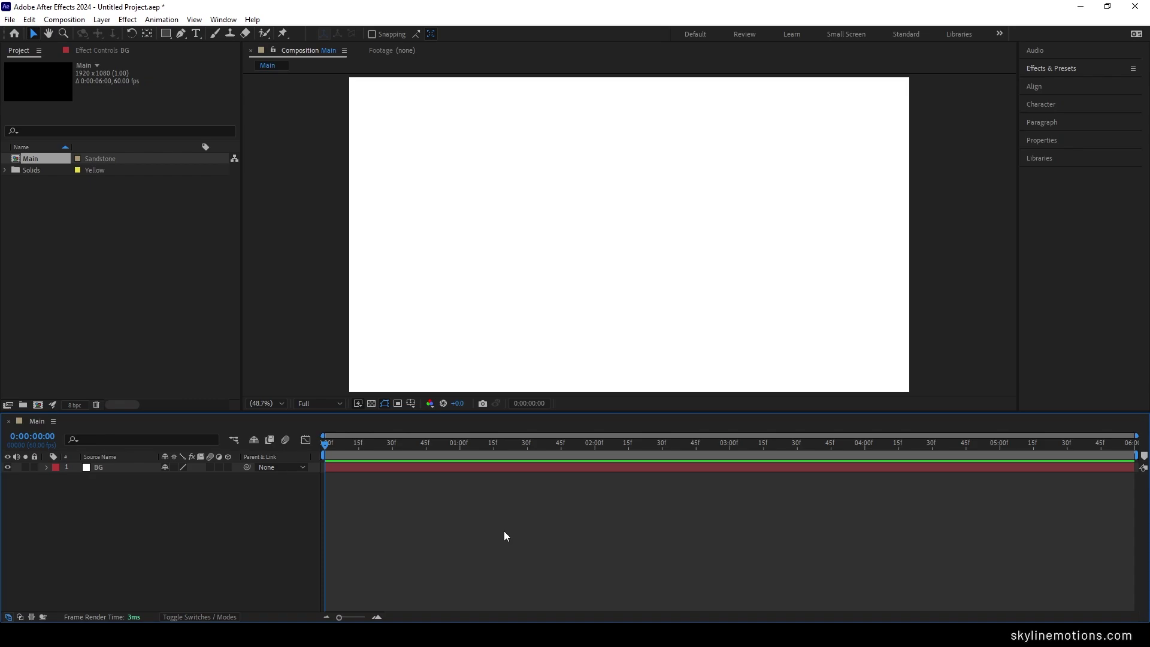
Step: Create a 1920 x 1080, 60 fps, 6-second composition named Media
click(65, 19)
click(78, 35)
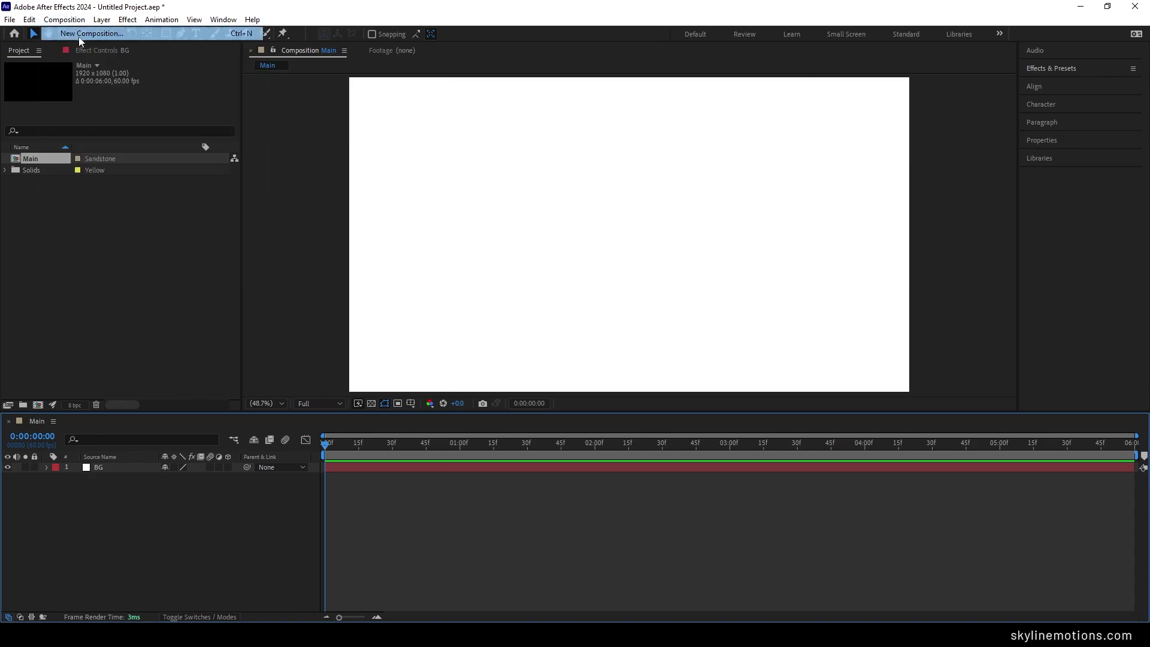
text(Media)
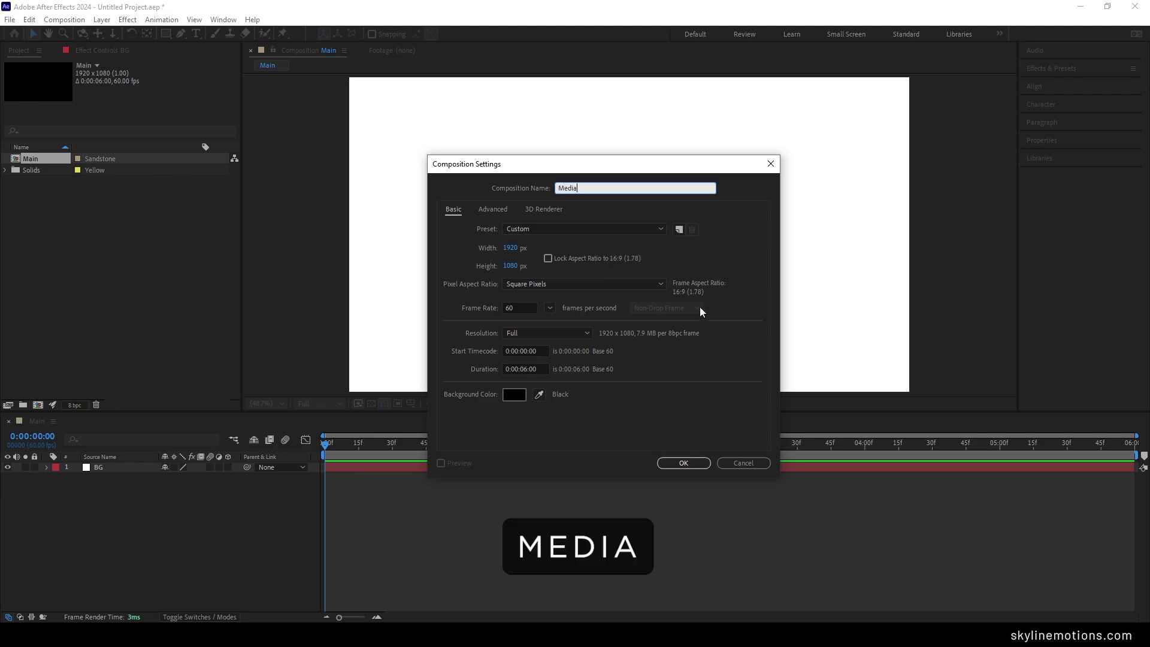
click(682, 462)
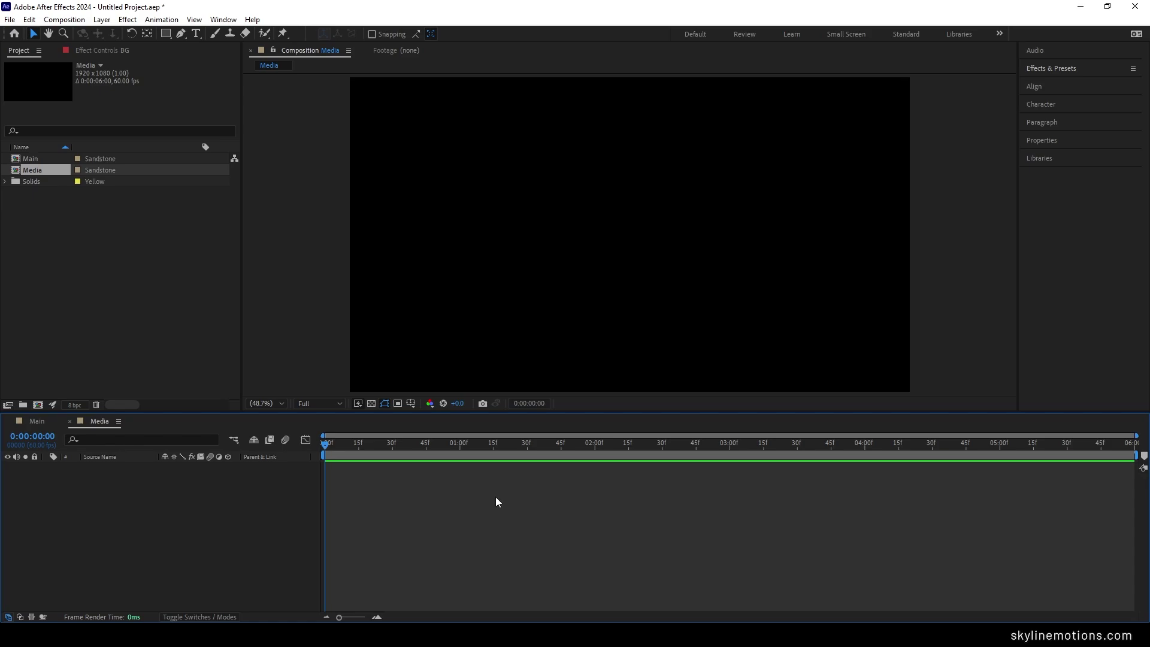
Step: Import the JPEG portrait of the woman among grasses from Free Stoke Images and add it to the Media composition
right_click(91, 250)
mouse_move(143, 311)
click(262, 313)
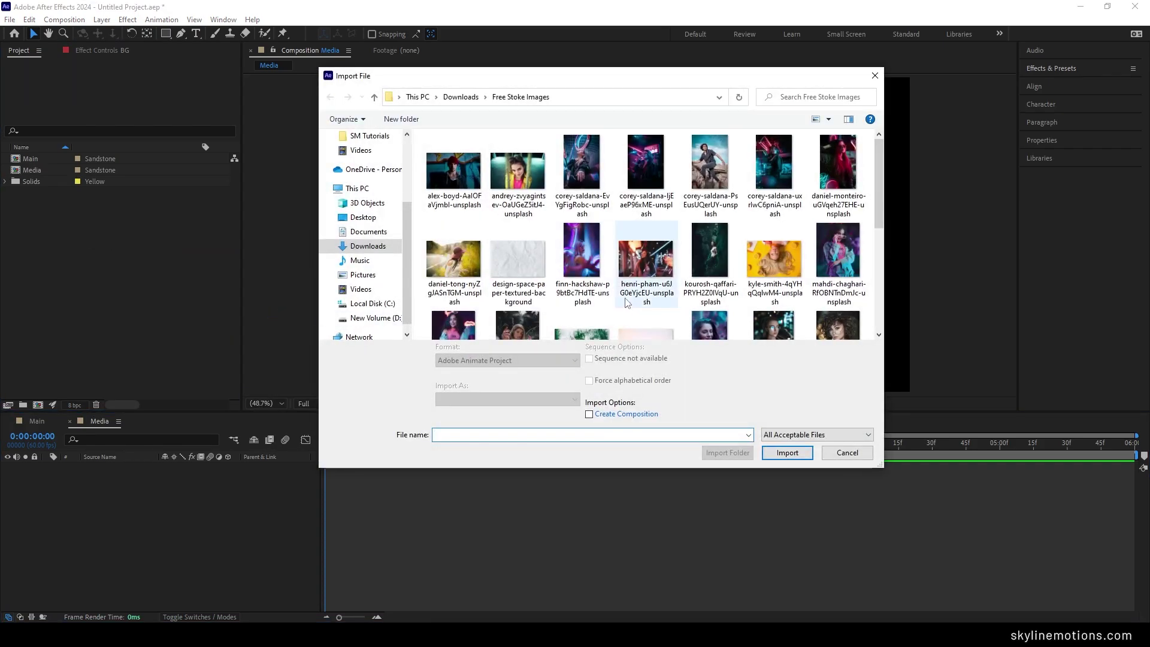
scroll(627, 302, down, 1)
click(535, 304)
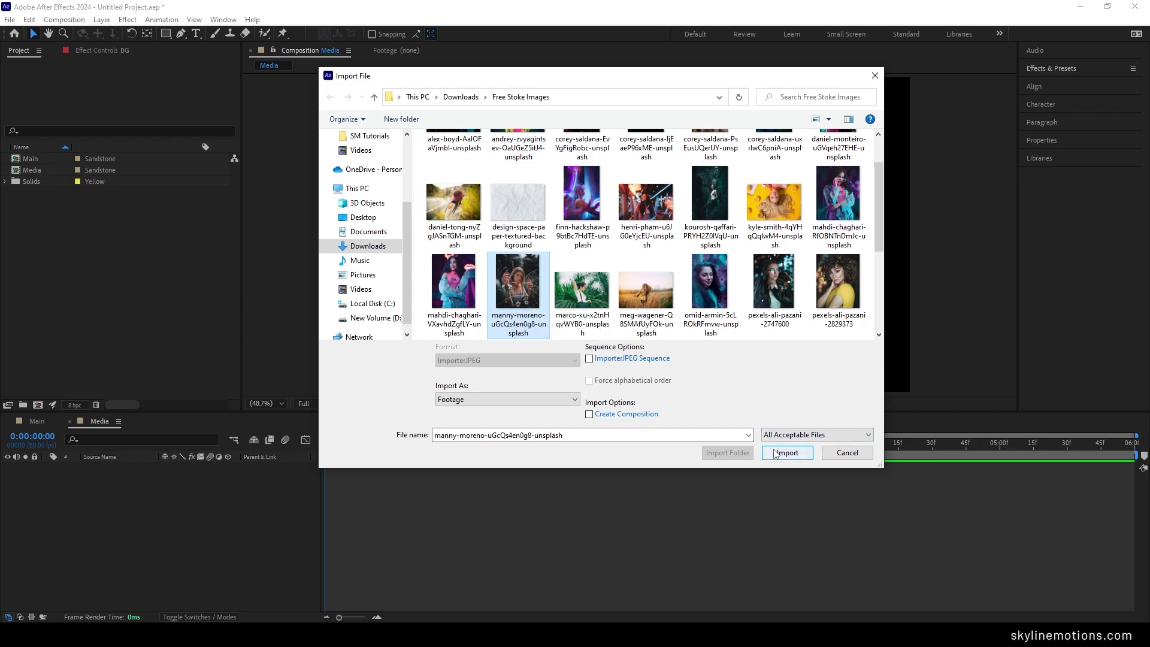
click(775, 453)
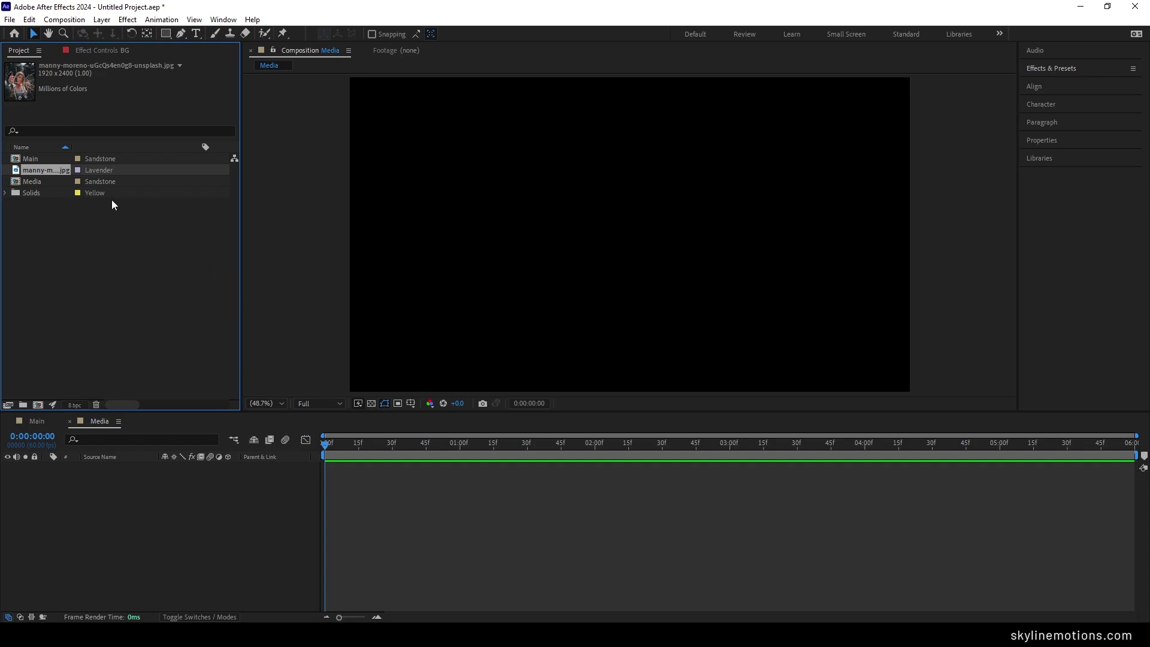
drag(147, 480, 146, 481)
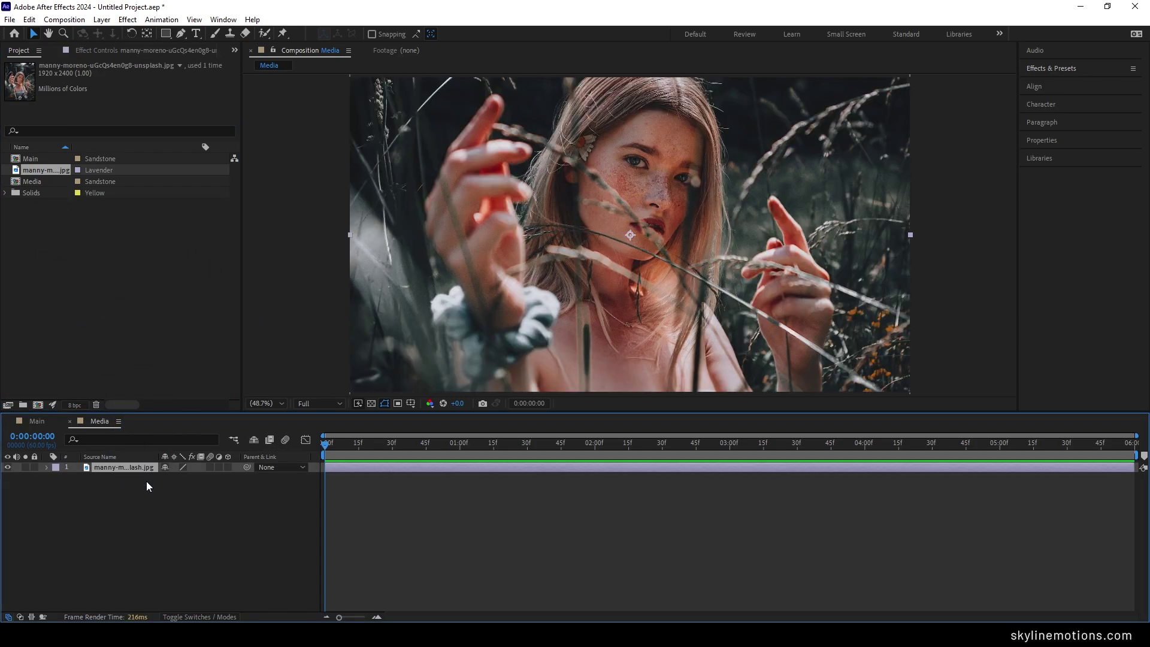
Step: Shift the portrait photo about 120 px down in the Media composition to reframe the woman's head
key(shift+Down)
key(shift+Down)
key(shift+Down)
key(shift+Down)
key(shift+Down)
key(shift+Down)
key(shift+Down)
key(shift+Down)
key(shift+Down)
key(shift+Down)
key(shift+Down)
key(shift+Down)
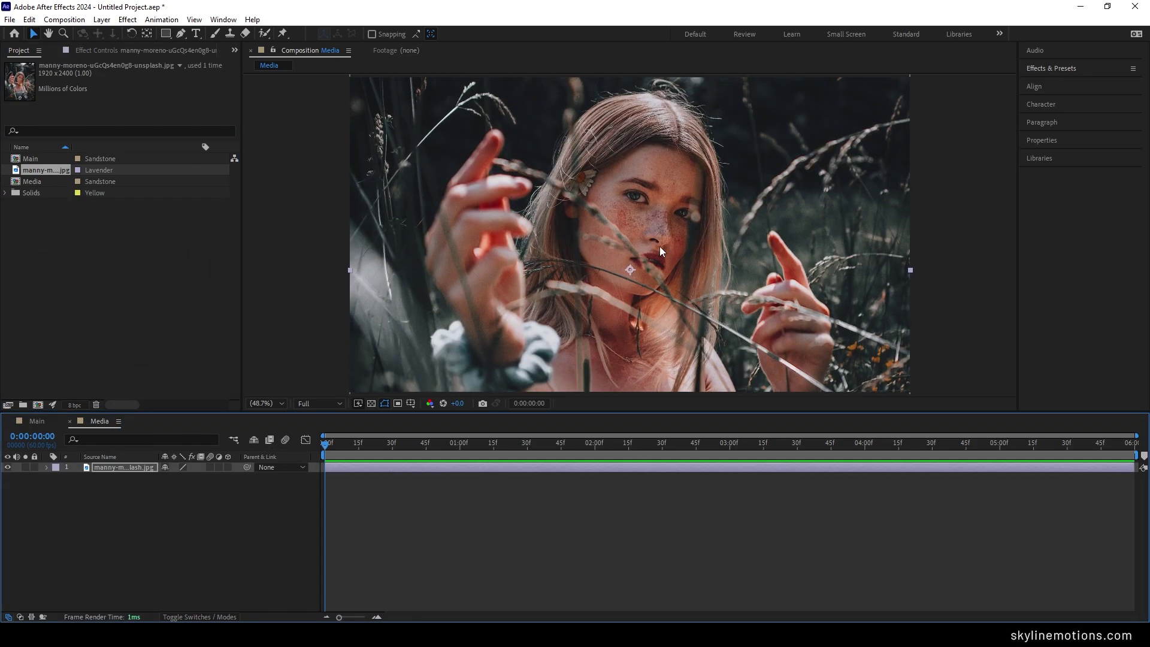
Step: Place the Media composition above the BG layer in the Main composition
click(46, 422)
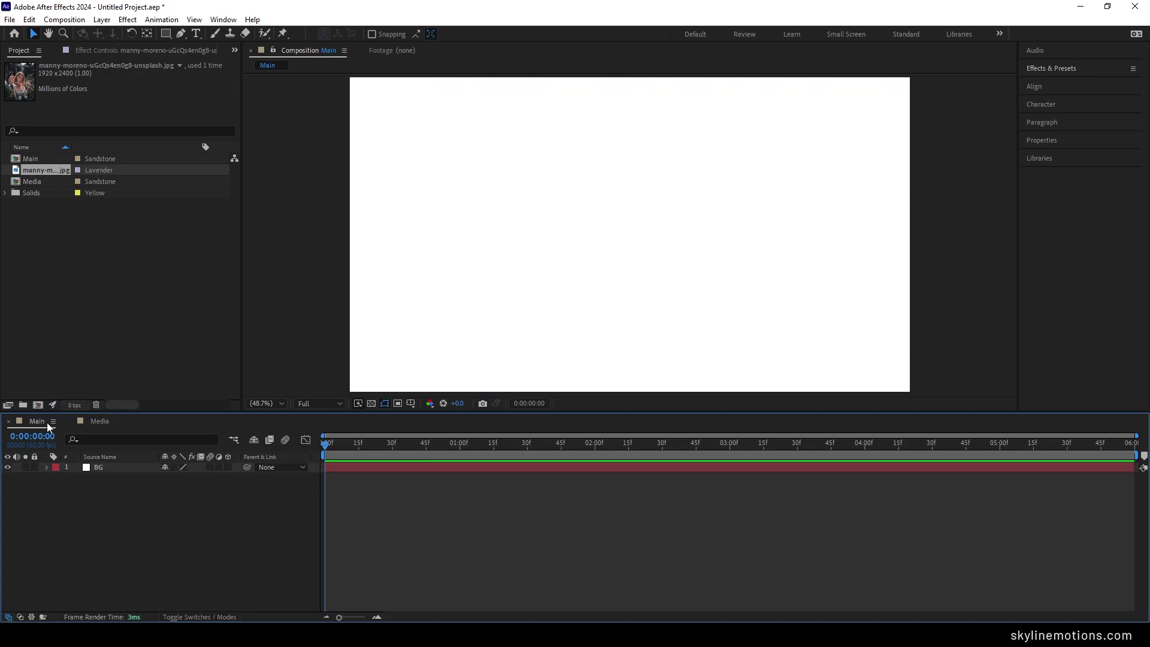
click(38, 182)
drag(63, 237, 119, 463)
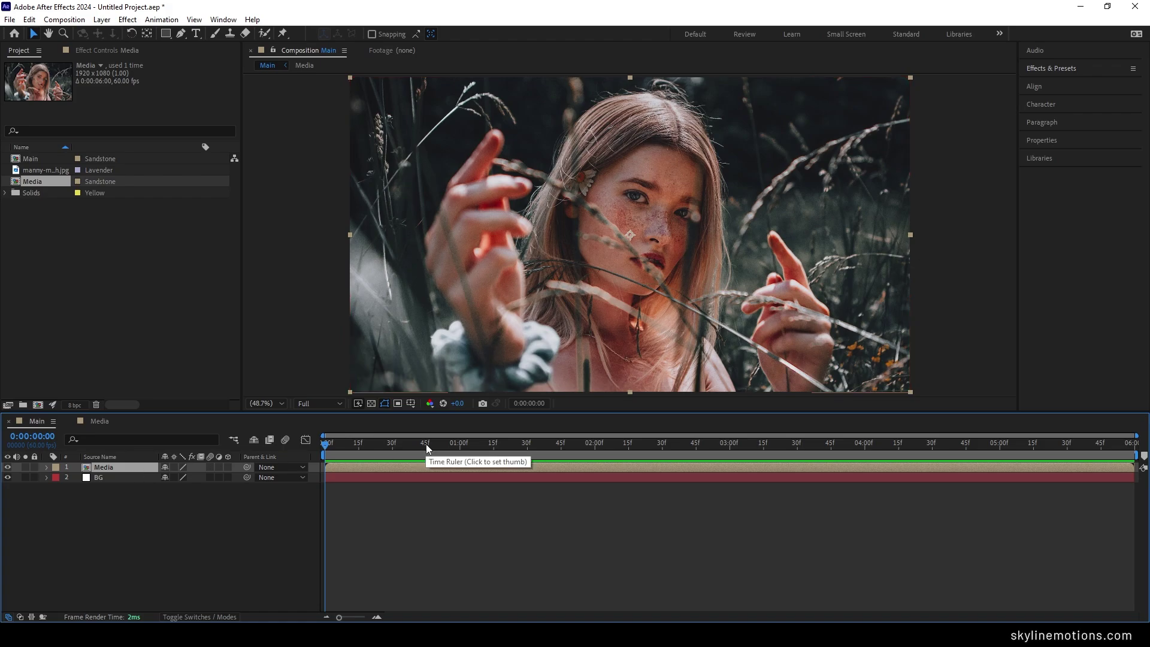
Step: Keyframe the Media layer's scale at 125% on the first frame and 100% at 0:00:05:59, and preview the zoom
drag(426, 443, 1145, 470)
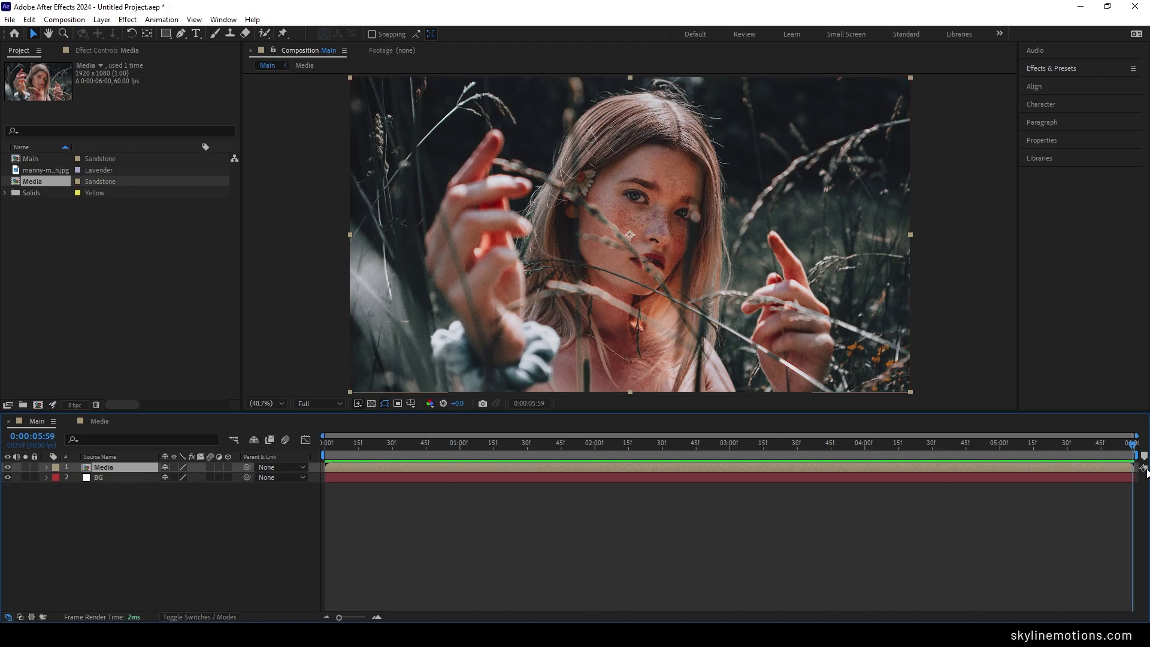
key(s)
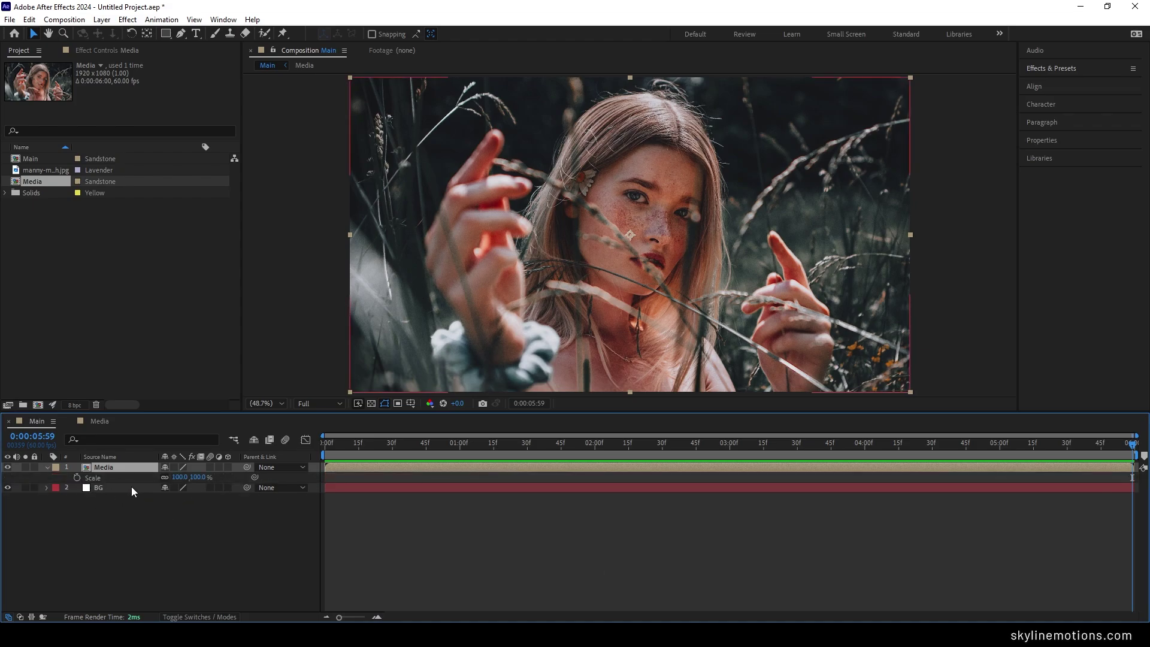
click(77, 478)
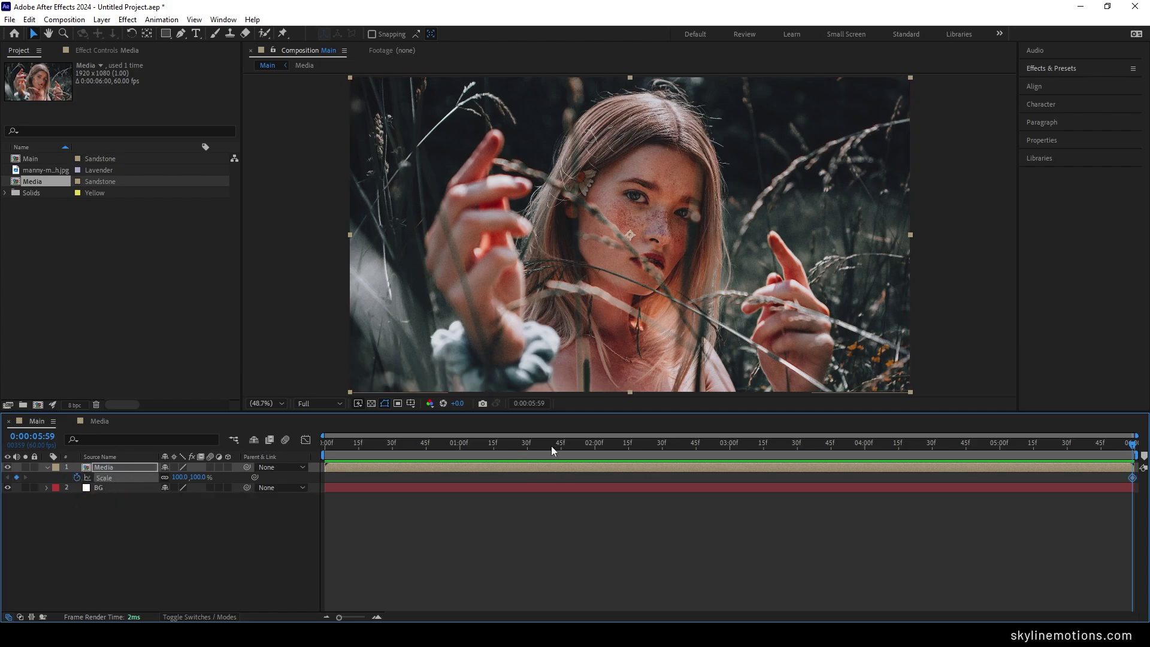
drag(551, 446, 323, 446)
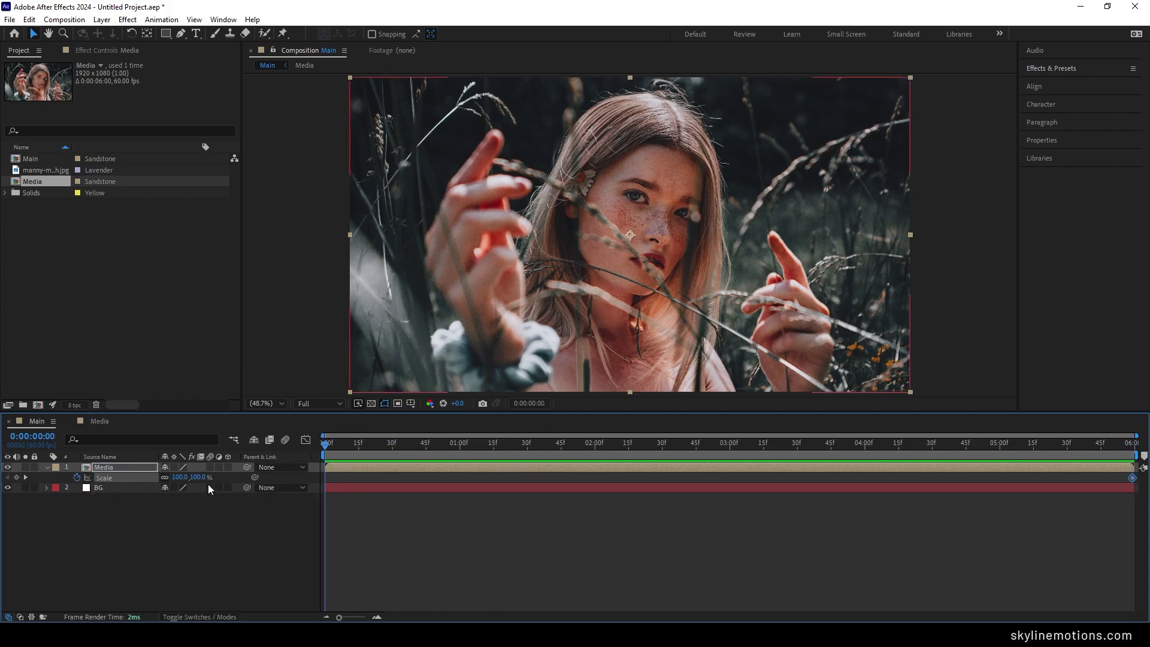
click(202, 478)
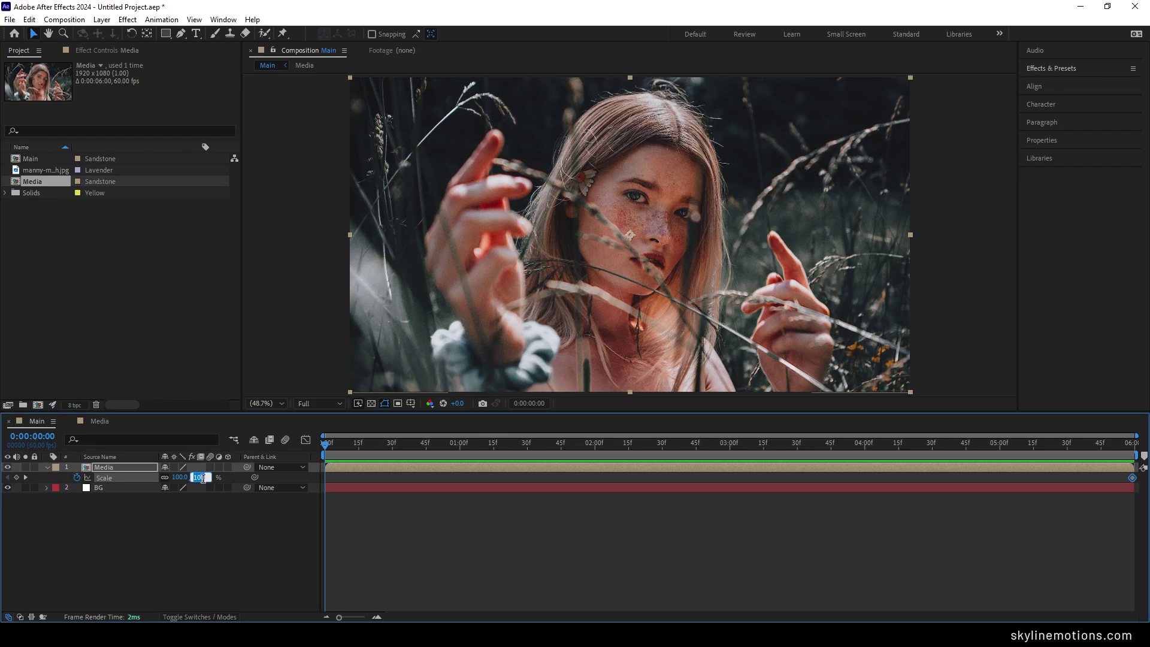
text(125)
key(Return)
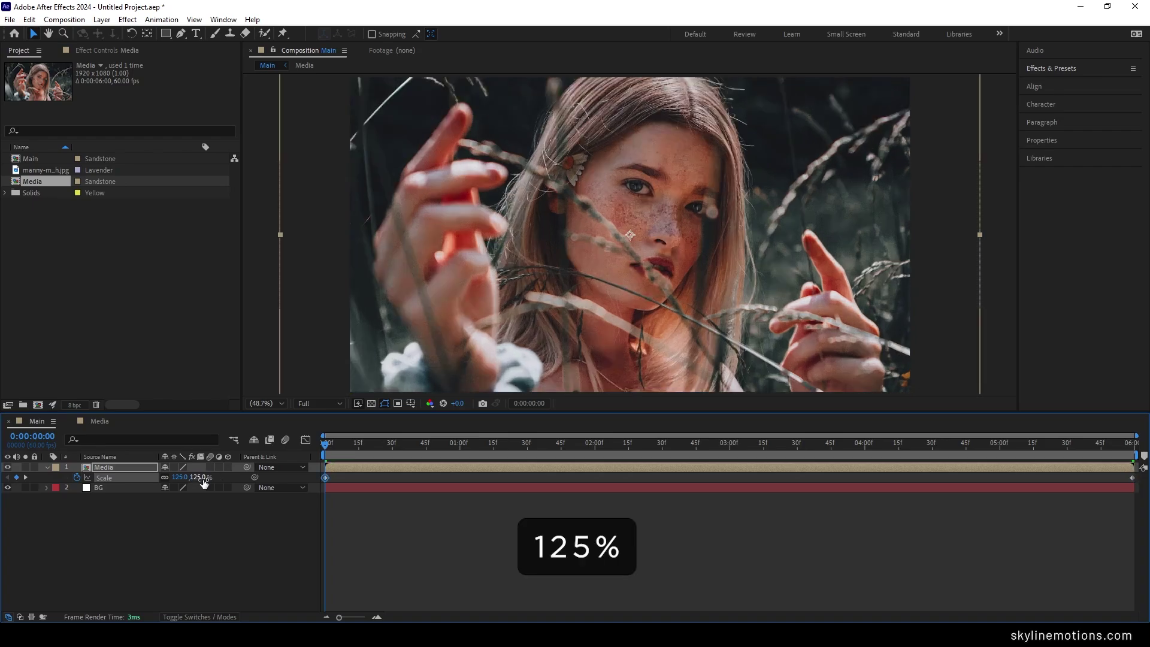
key(space)
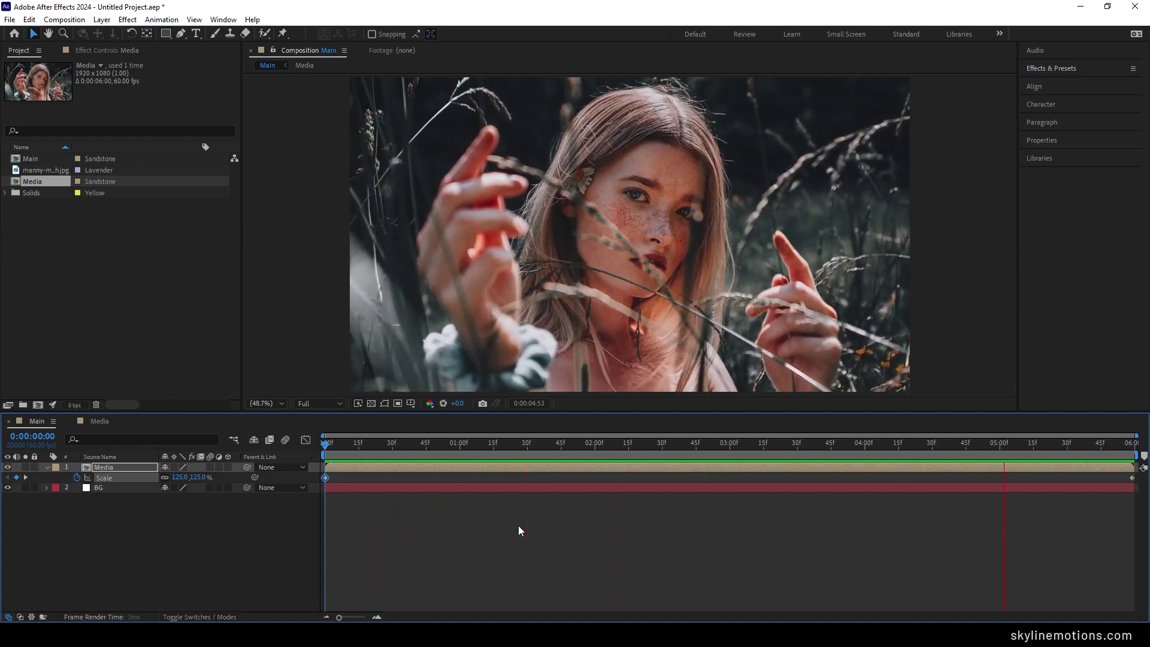
key(space)
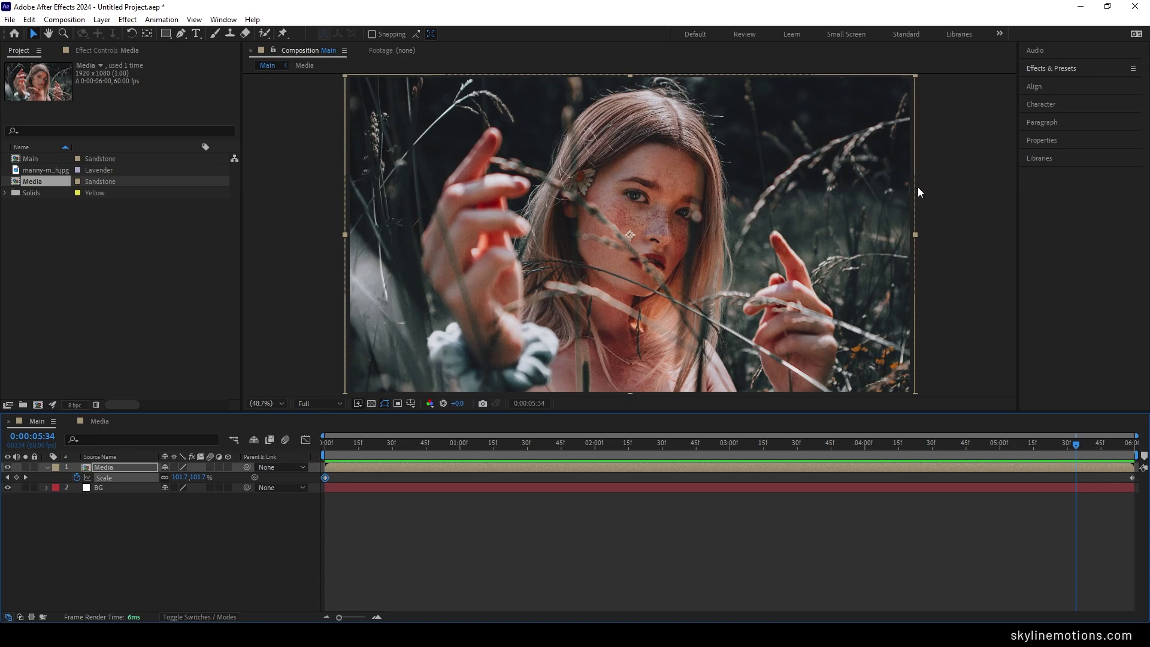
Step: Apply the Brightness & Contrast effect to the Media layer with Contrast set to 25
click(1063, 71)
click(1056, 85)
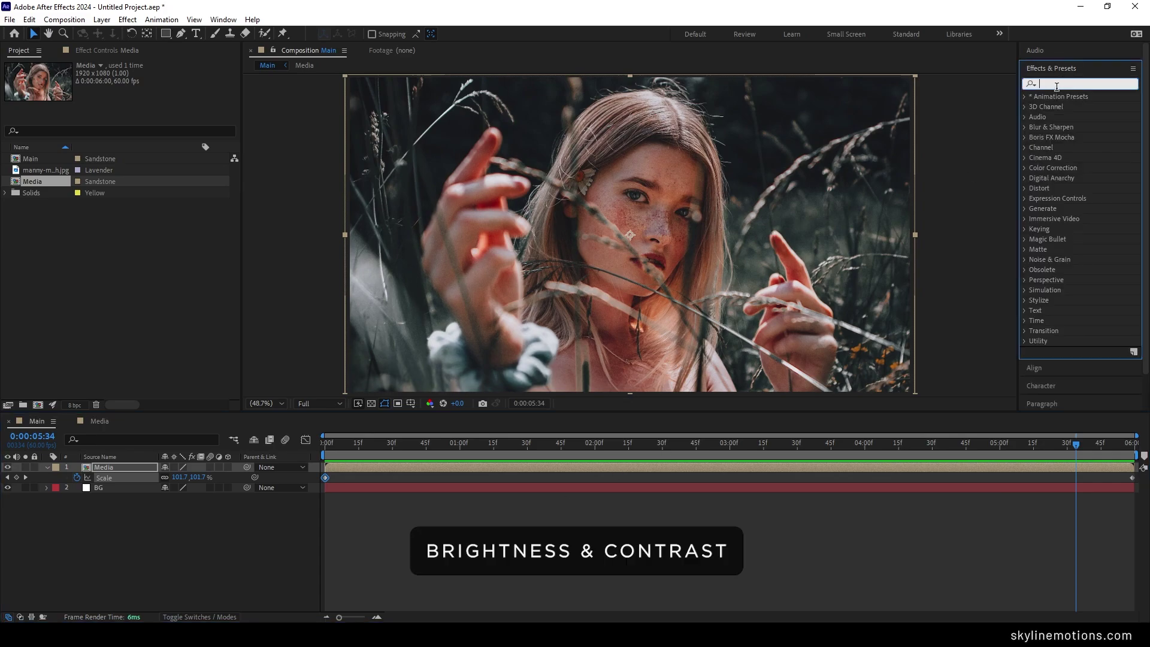
text(bri)
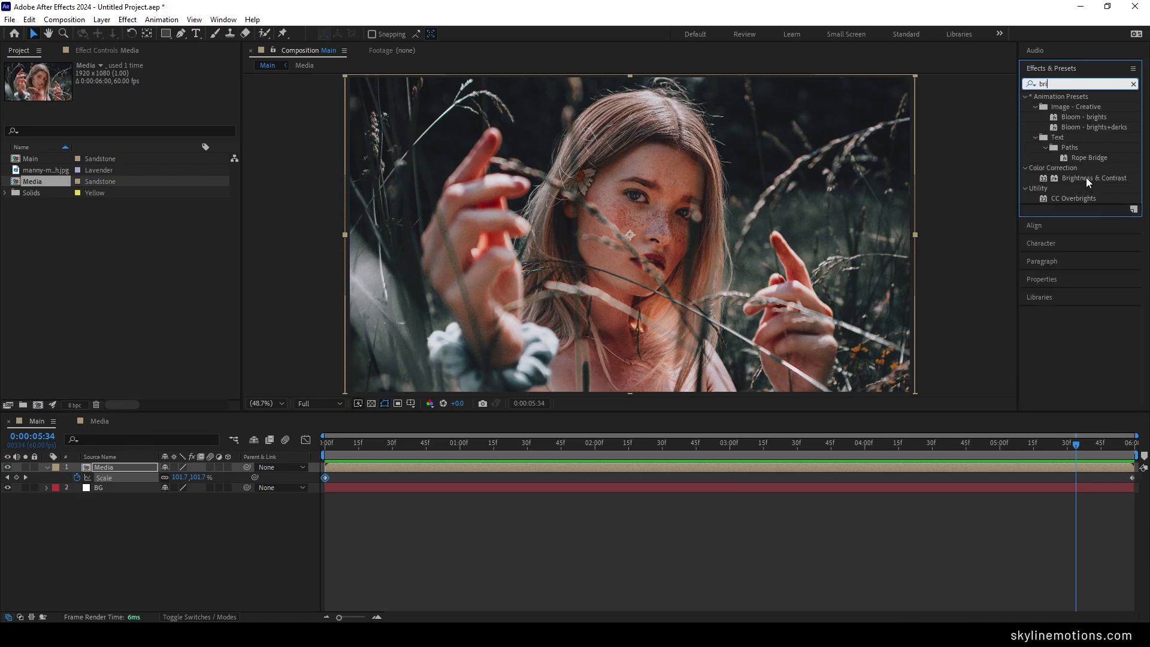
drag(1086, 177, 705, 242)
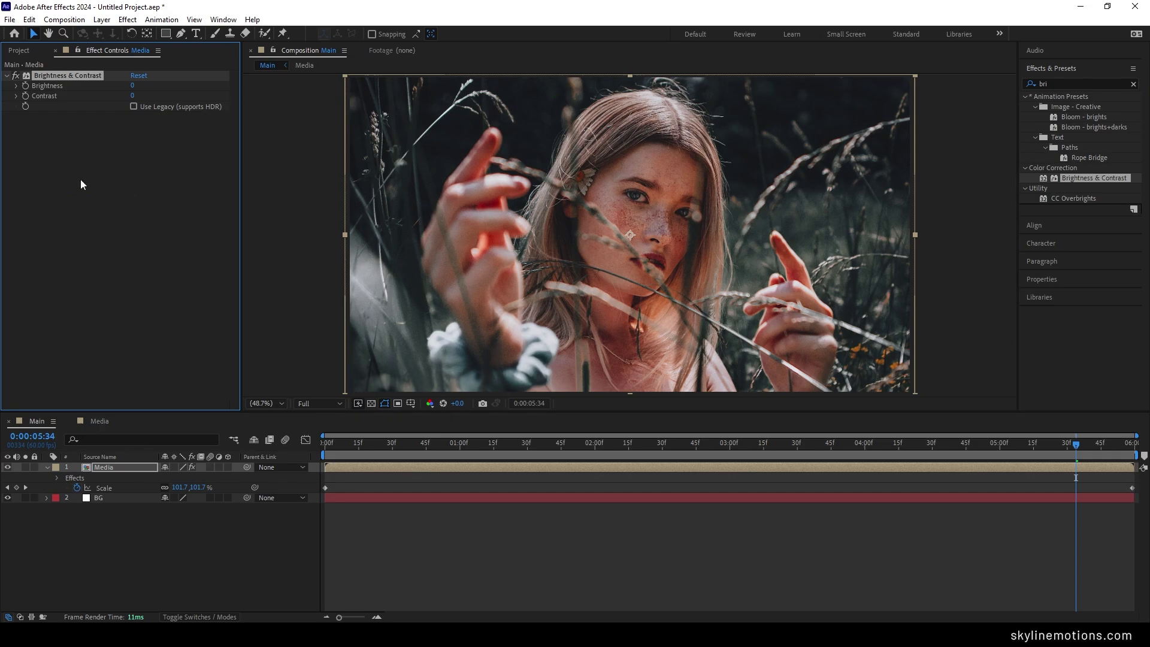
click(132, 97)
text(25)
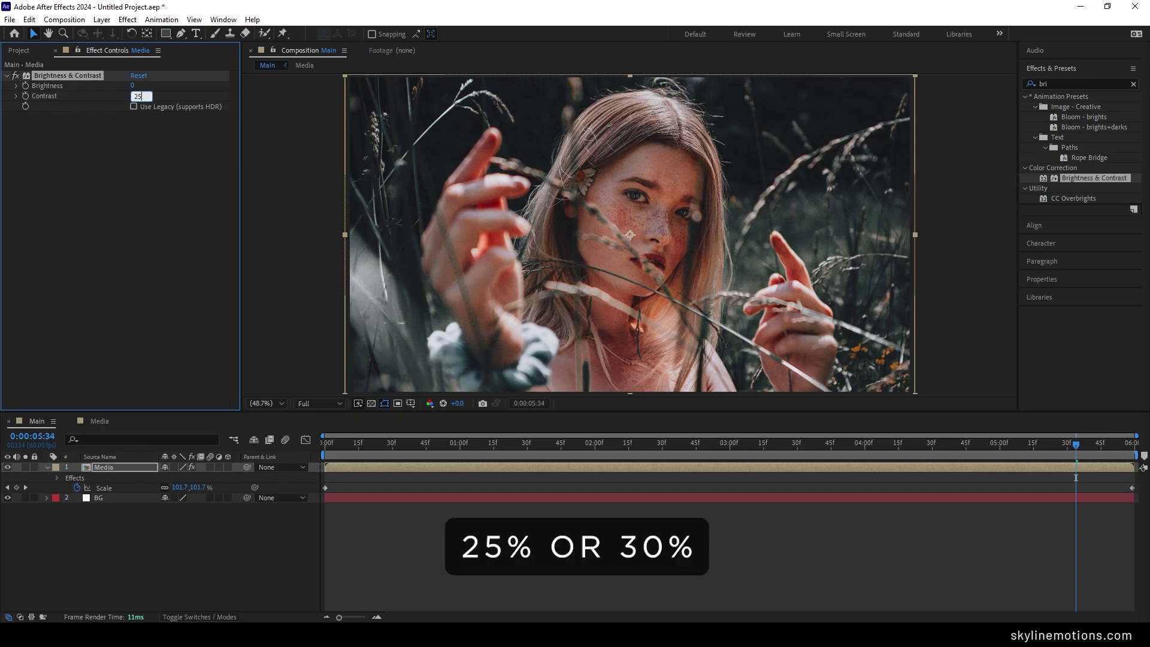
key(Return)
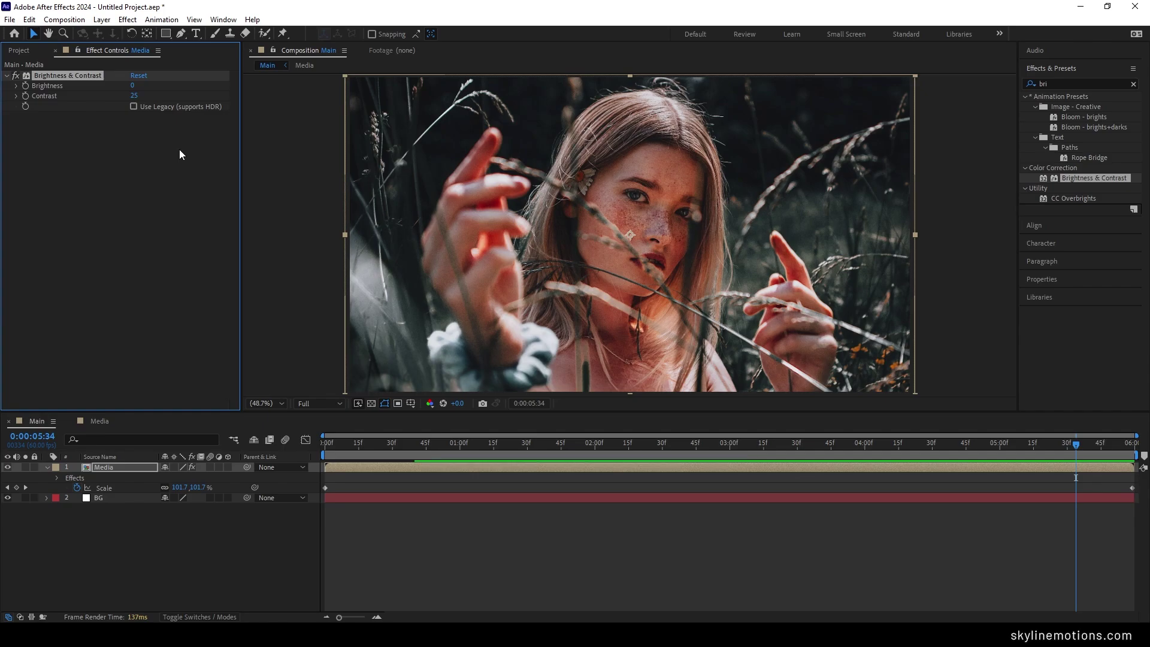
Step: Collapse the Media layer's properties and scrub through the Main timeline to its last frame to review the animation
click(48, 467)
click(183, 516)
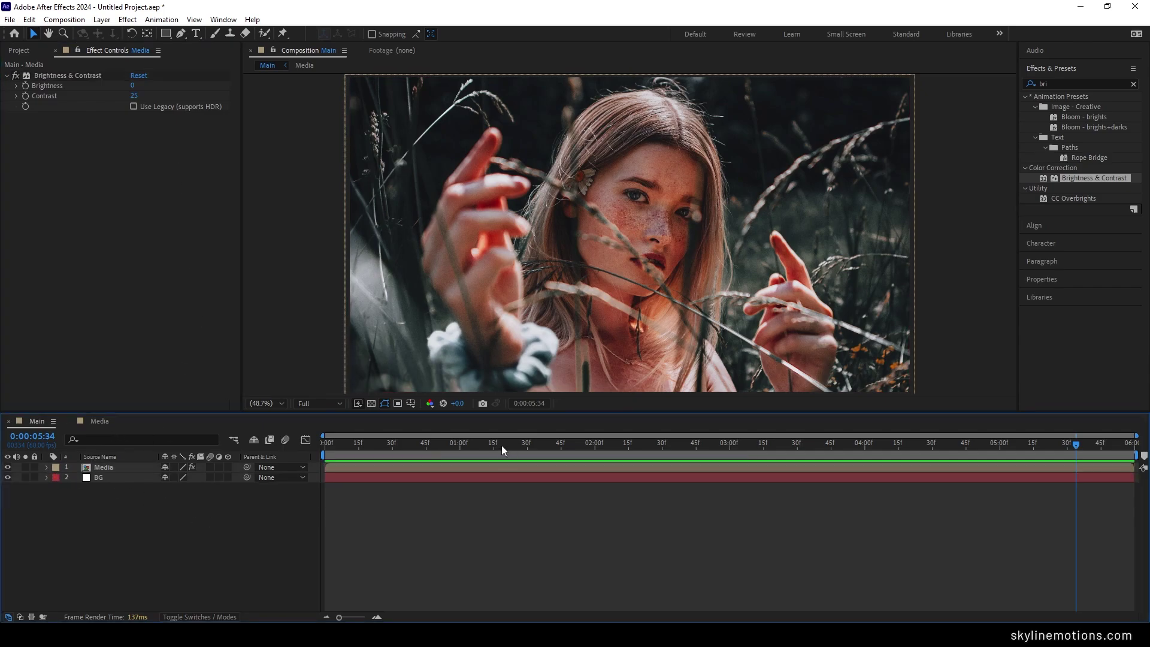
drag(501, 444, 1077, 461)
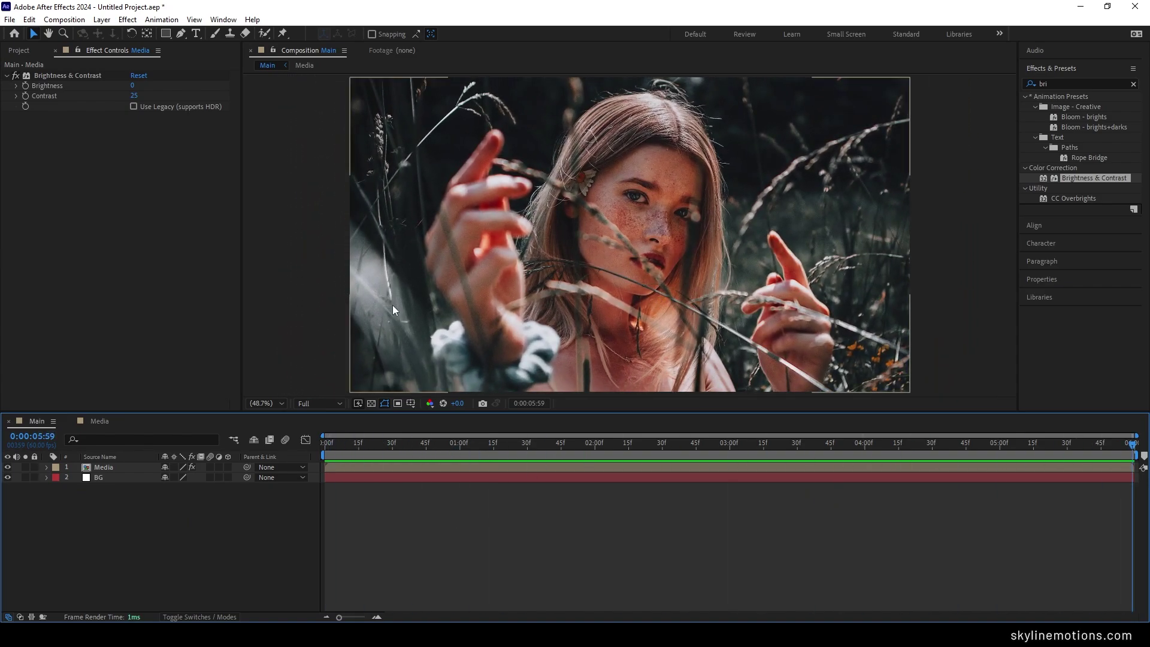
Step: Create a composition named Ani Shape with a width of 4500 px and a height of 1080 px
click(64, 19)
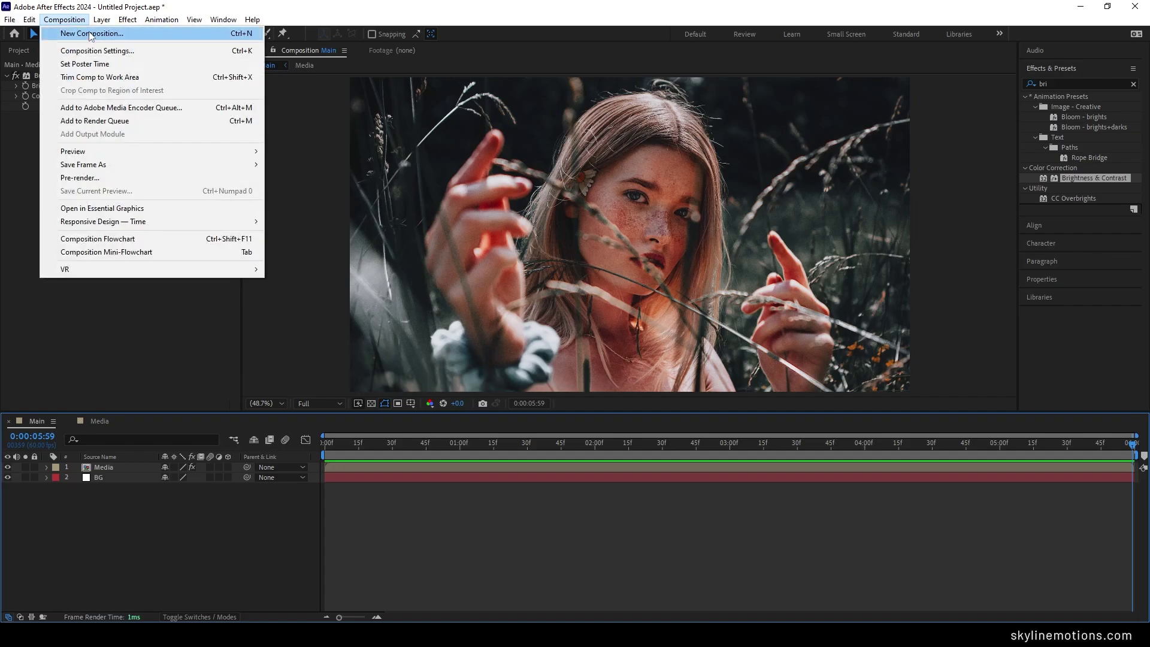
click(84, 34)
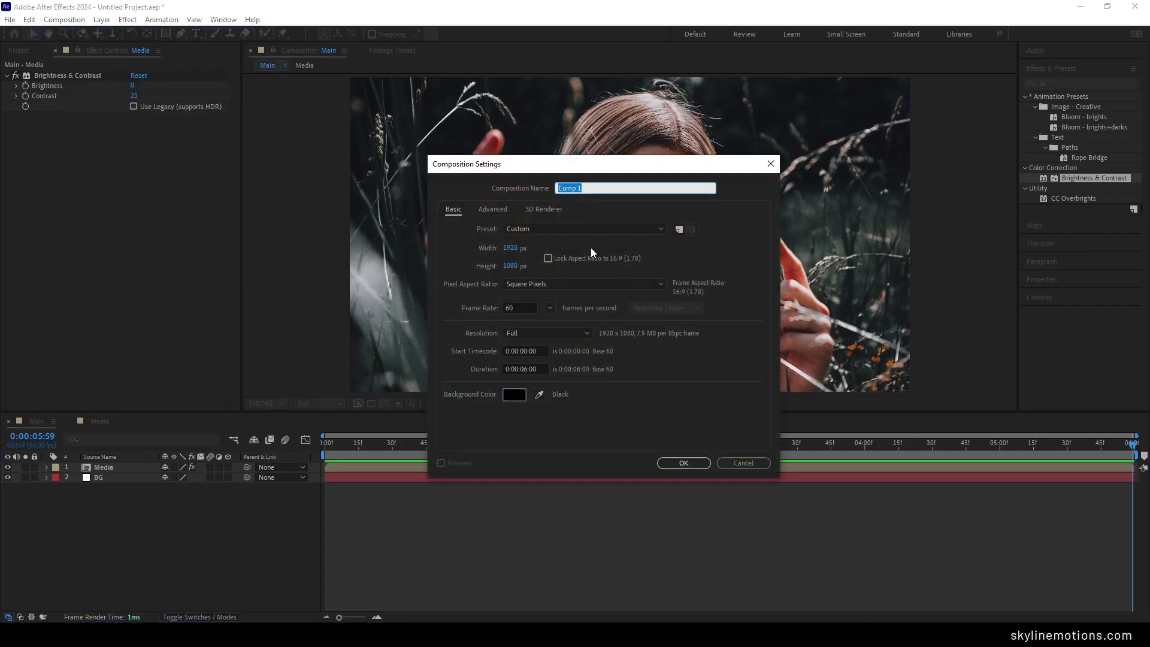
text(Ani Shape)
click(506, 248)
text(4500)
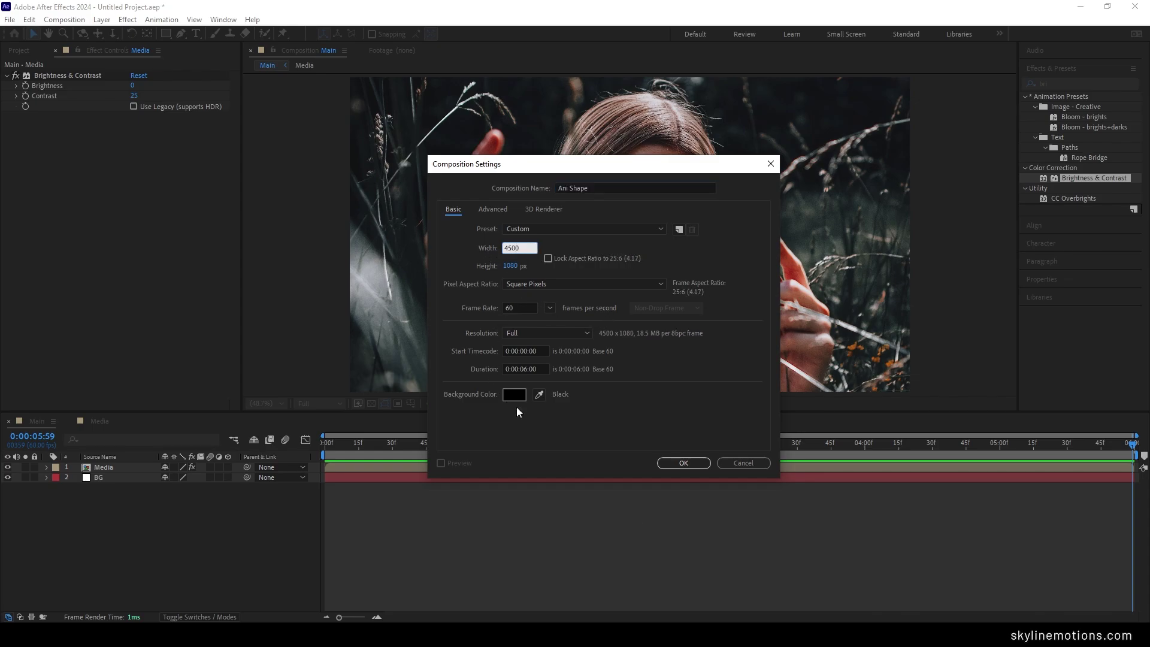
click(669, 464)
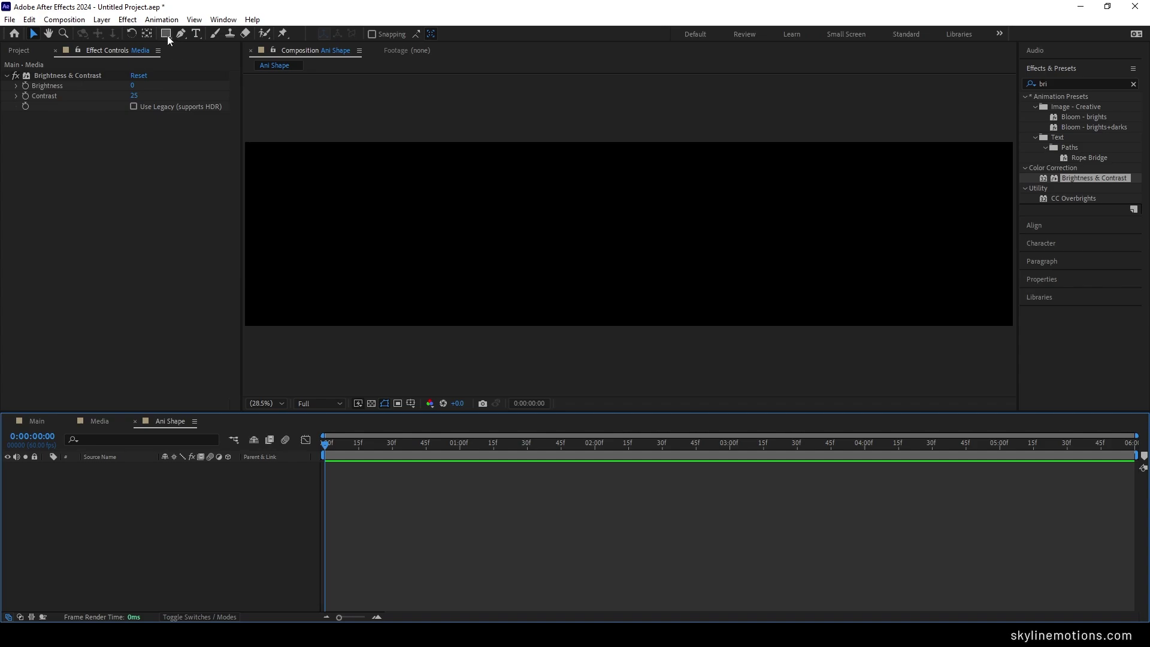
Step: Draw a rounded rectangle about 1677 × 309 px near the middle of the Ani Shape composition, with solid white fill and no stroke
drag(167, 33, 223, 48)
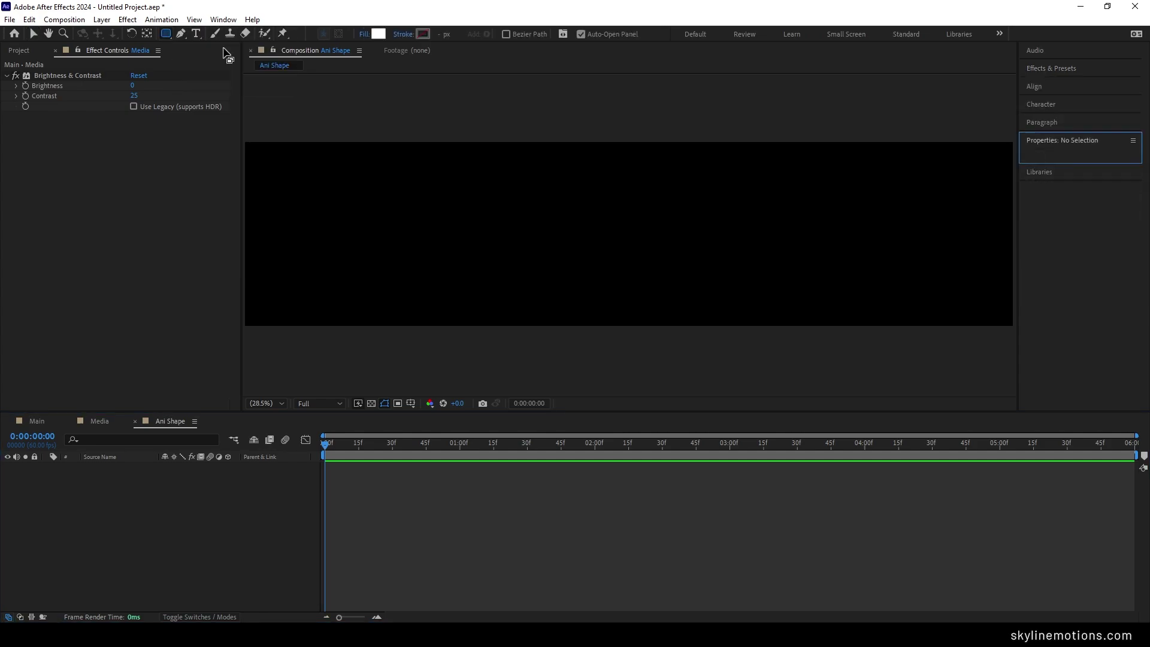
click(364, 35)
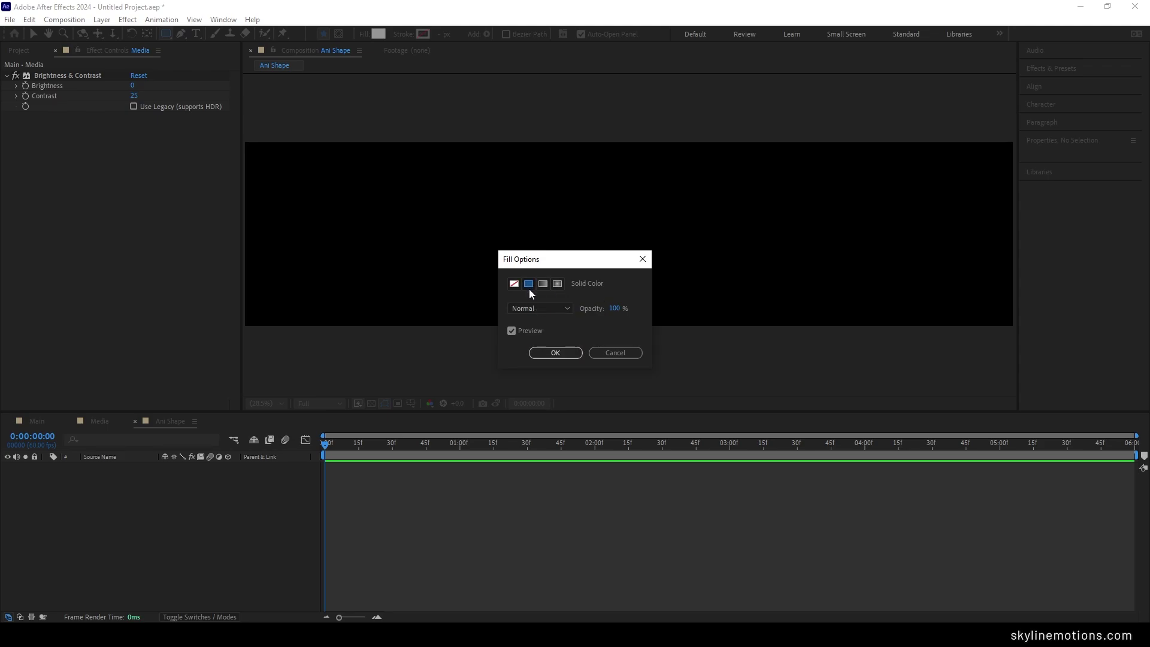
click(555, 352)
click(378, 34)
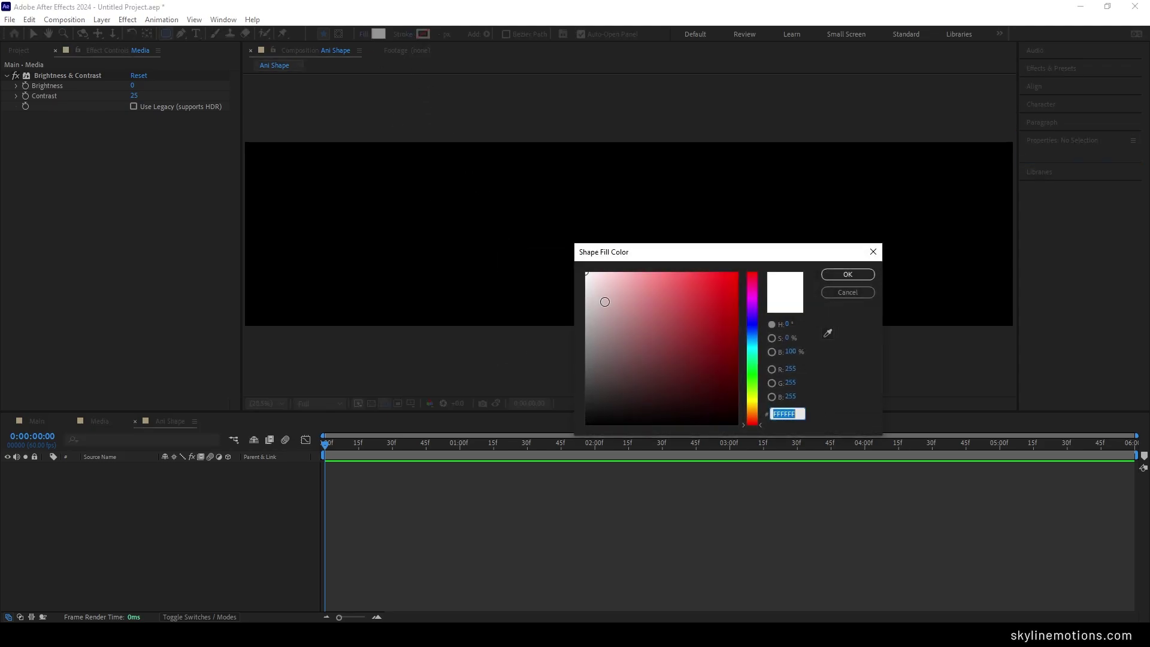
drag(634, 335, 536, 267)
click(847, 275)
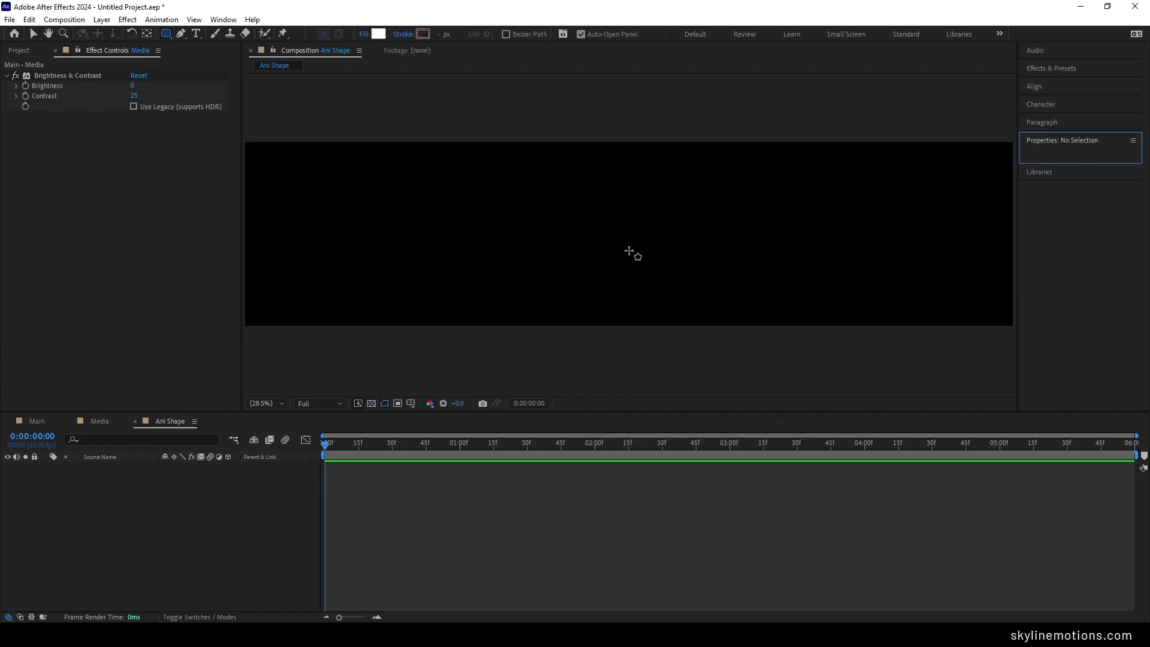
click(403, 35)
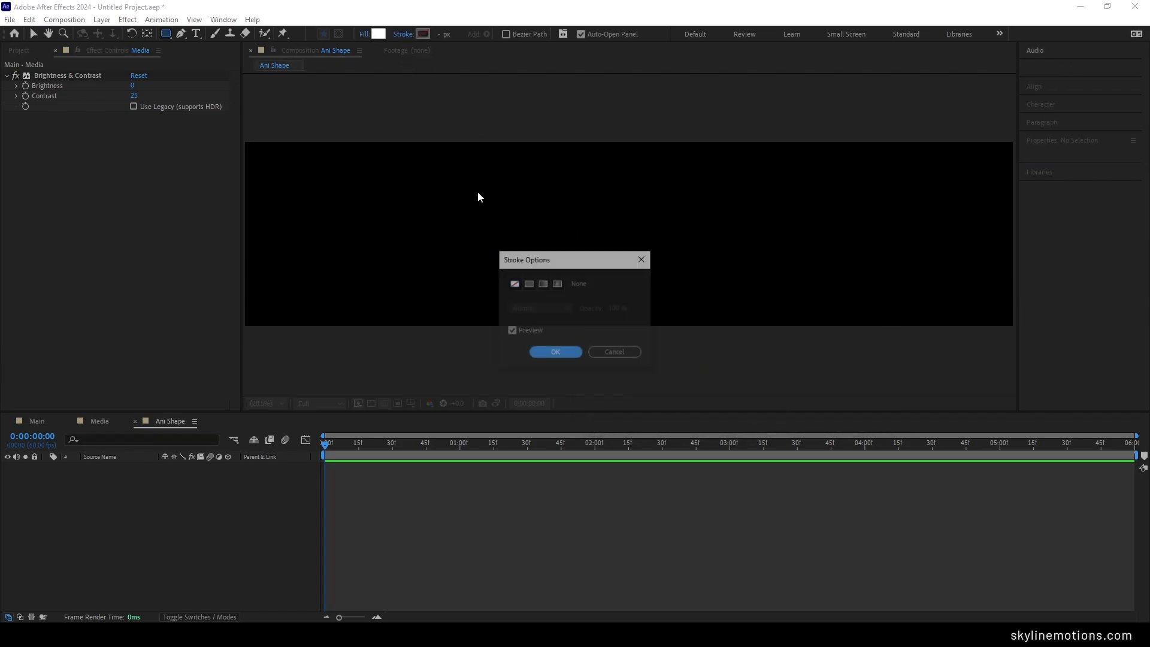
click(557, 351)
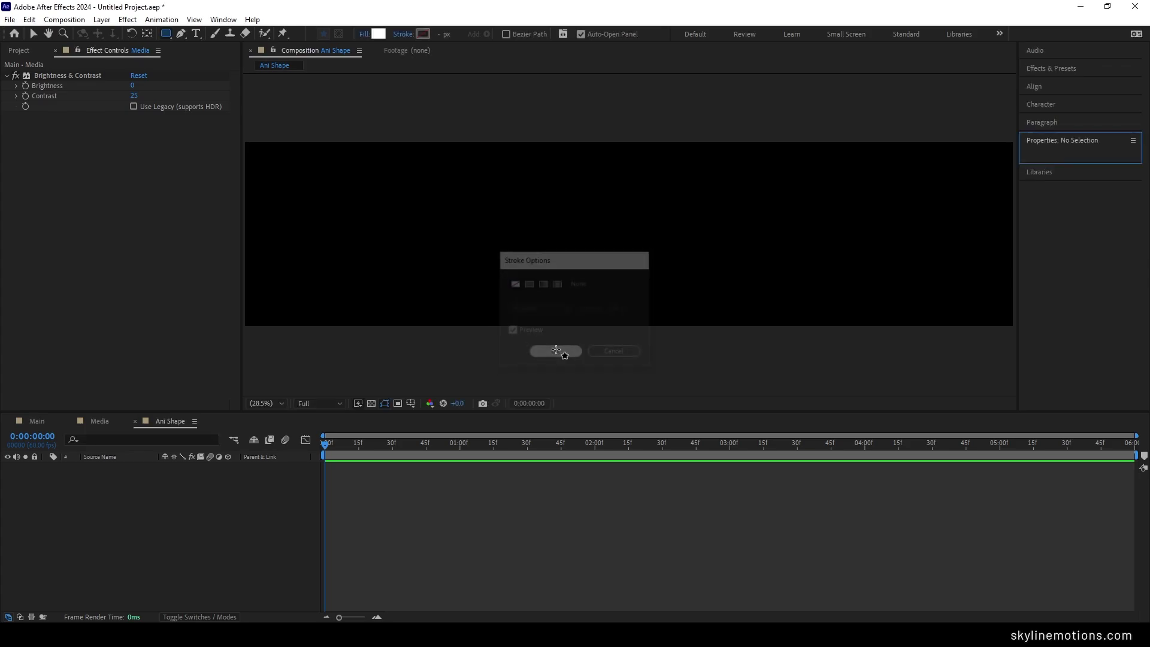
drag(482, 218, 768, 271)
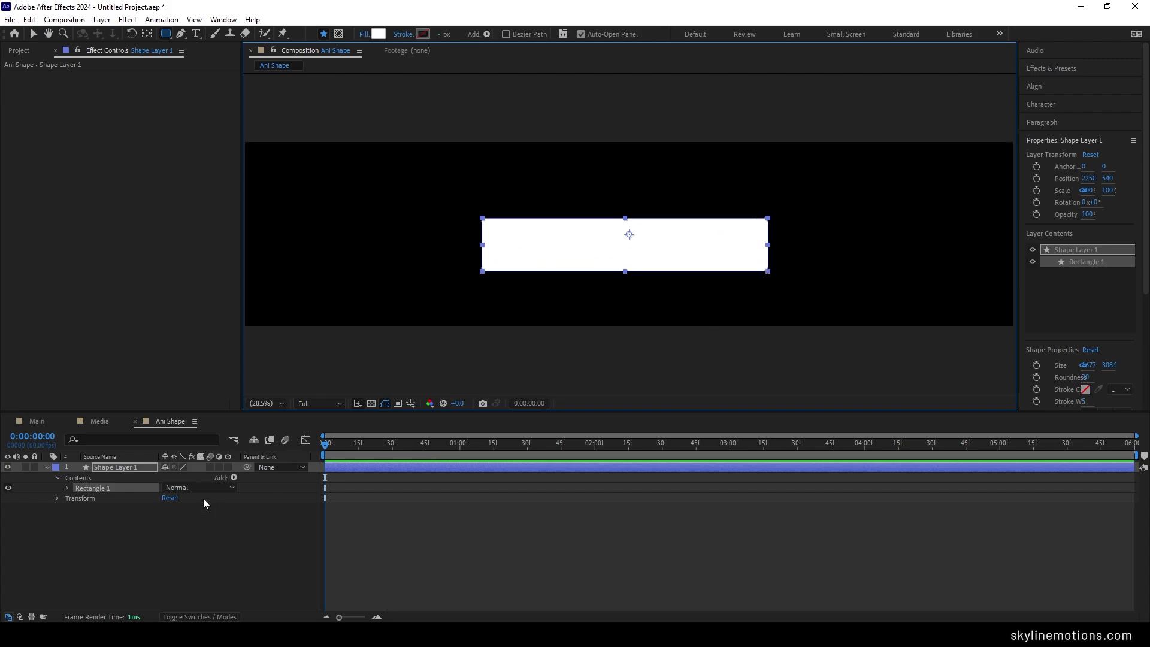
Step: Set the rectangle path's size to 1200 × 300 px and its roundness to 200
click(67, 487)
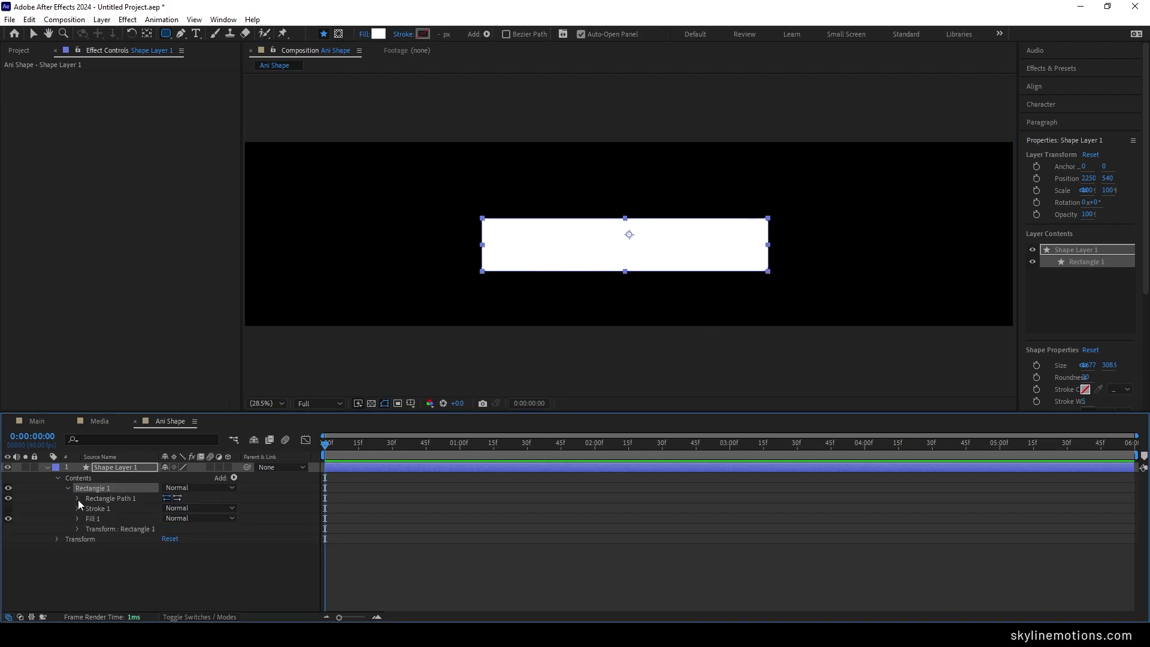
click(77, 498)
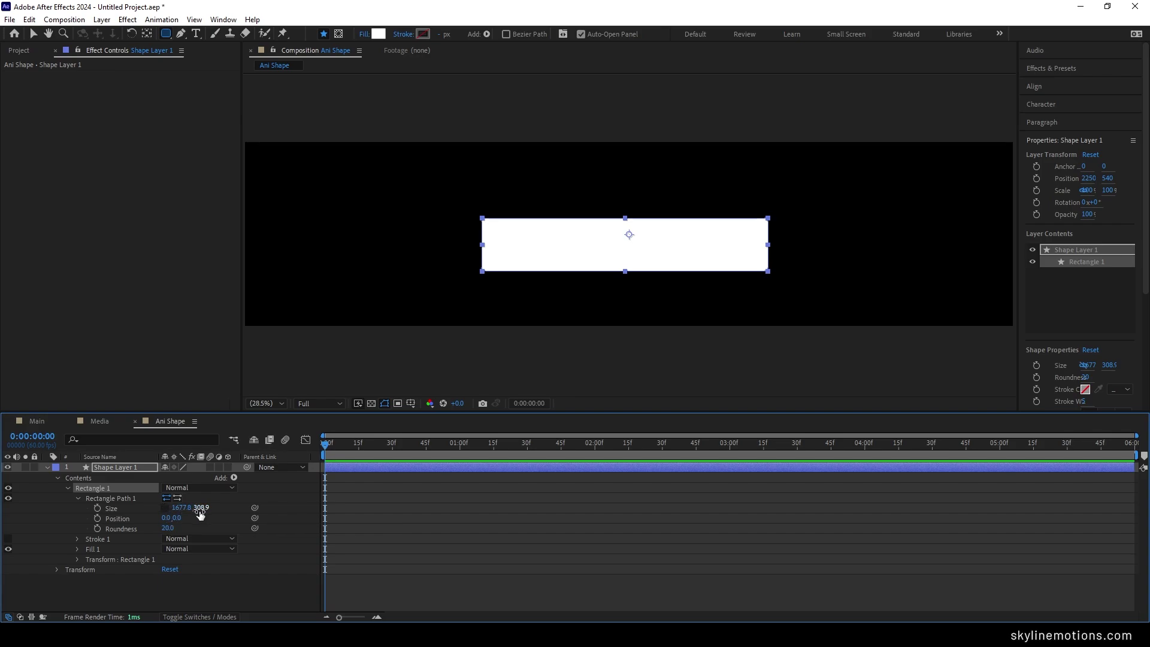
click(182, 508)
text(1200)
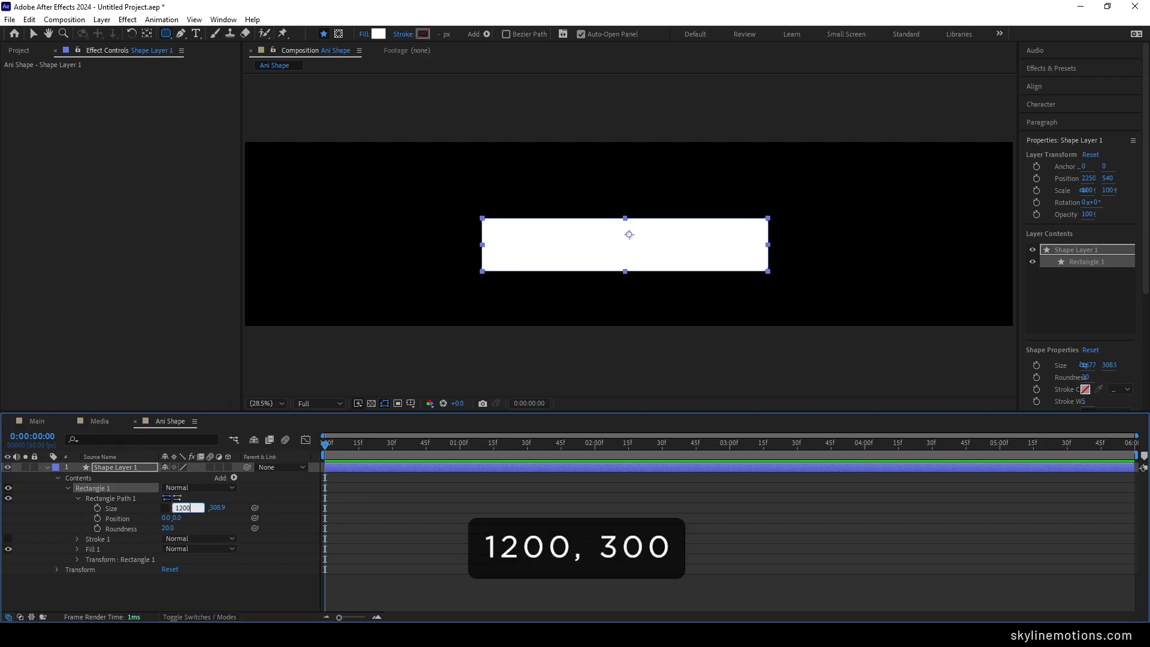
key(Return)
click(200, 508)
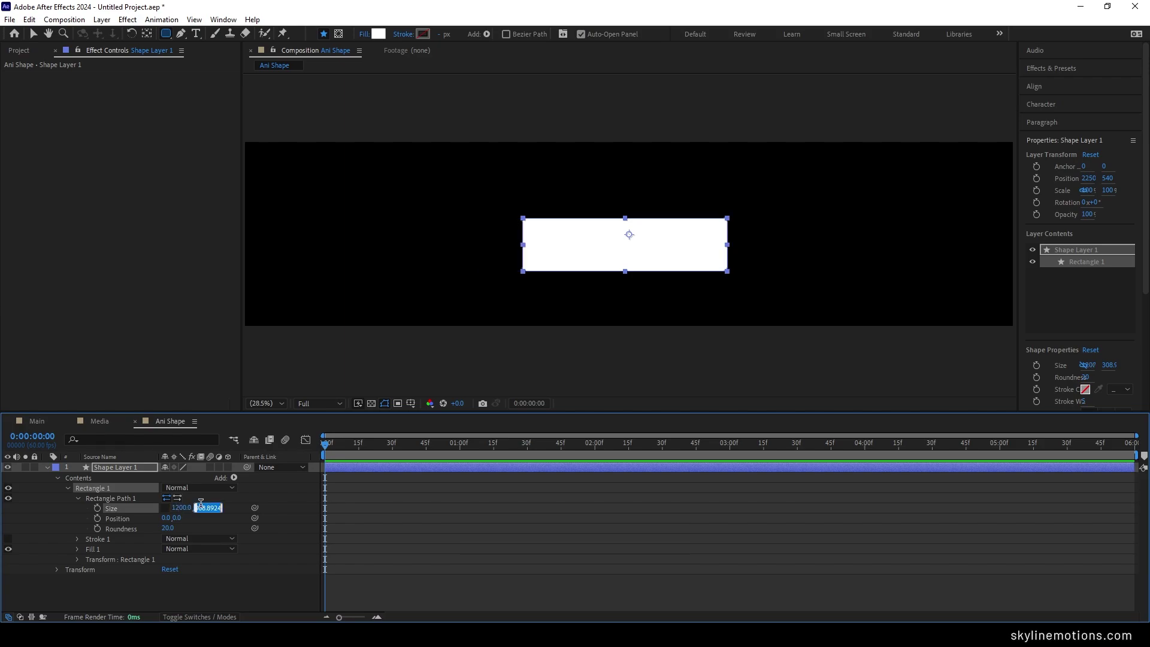
text(300)
key(Return)
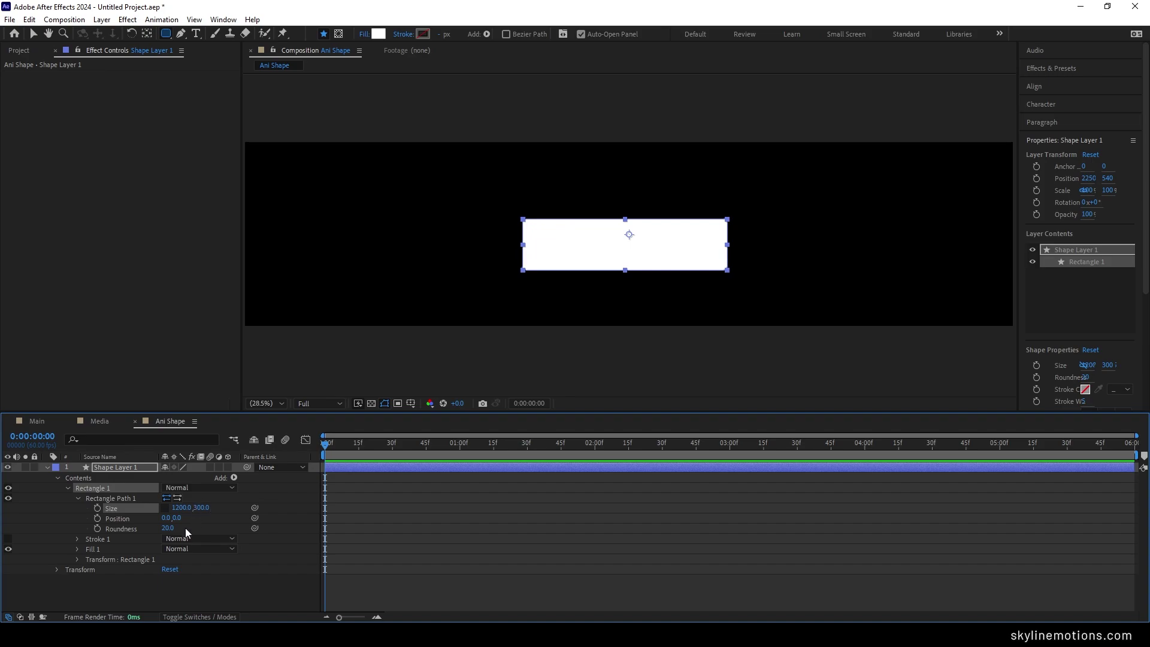
click(168, 528)
text(200)
key(Return)
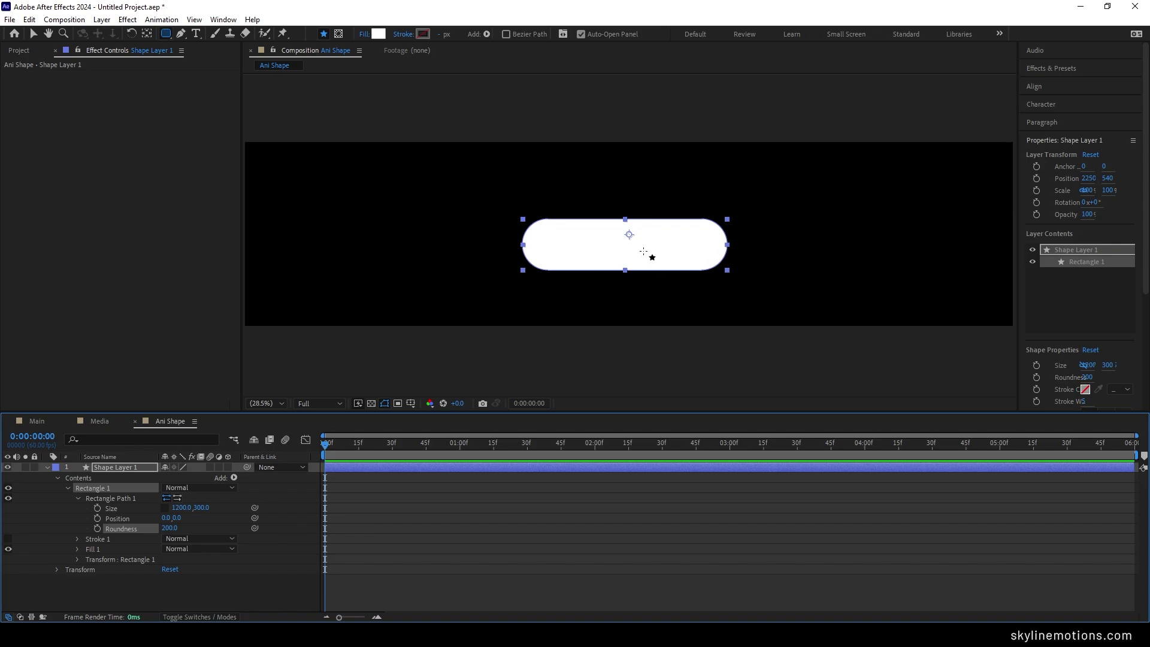
Step: Centre the anchor point of Shape Layer 1 on the rounded rectangle
click(31, 35)
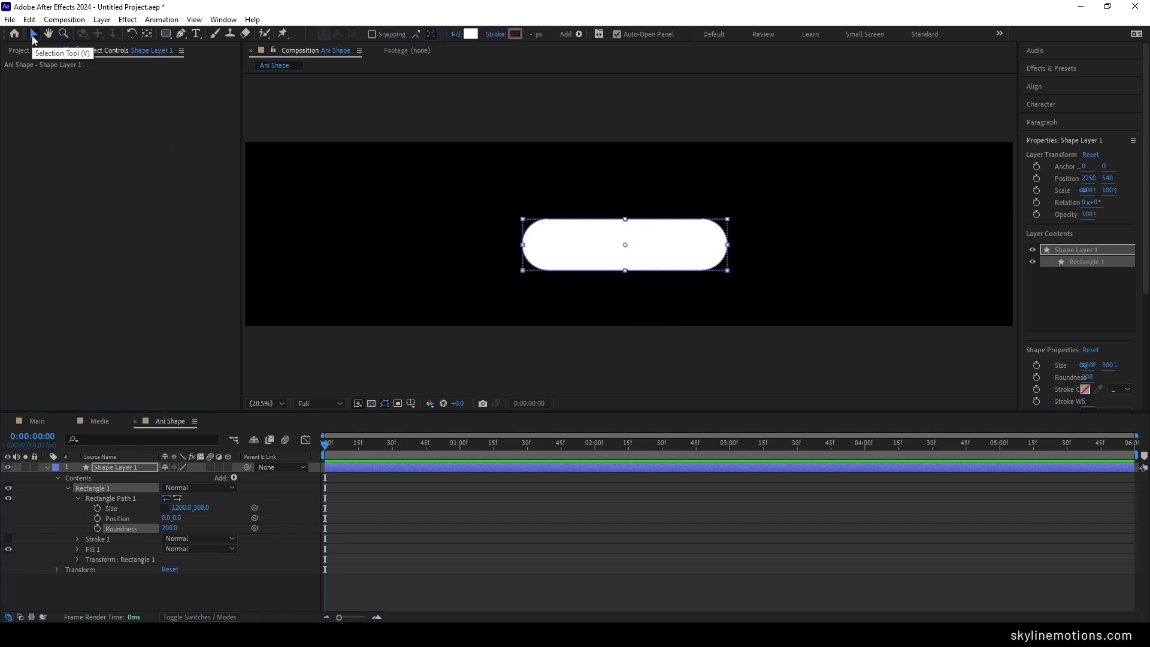
click(129, 468)
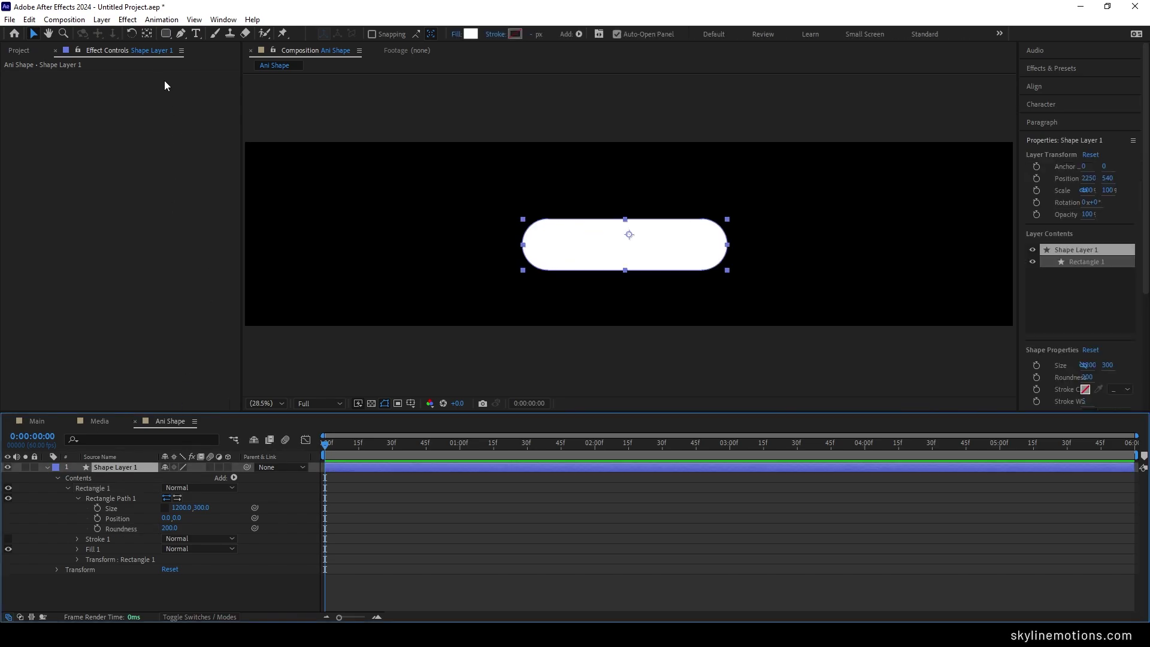
click(148, 34)
key(ctrl+alt+Home)
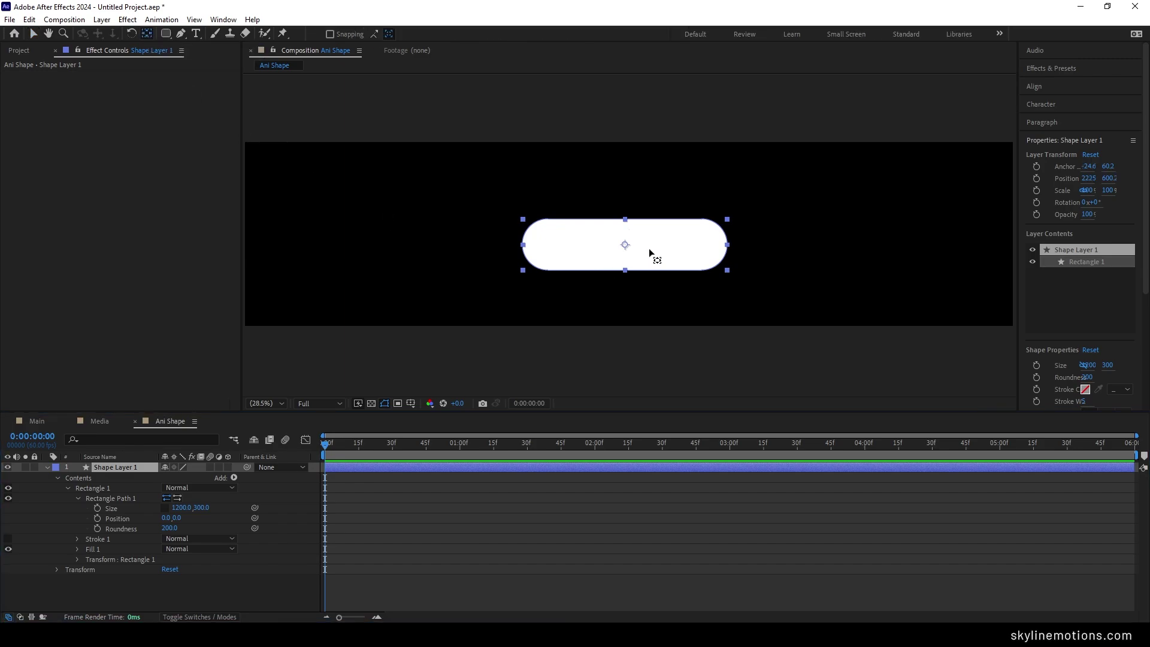
click(32, 35)
Step: Align Shape Layer 1 to the horizontal and vertical centre of the composition
click(1047, 86)
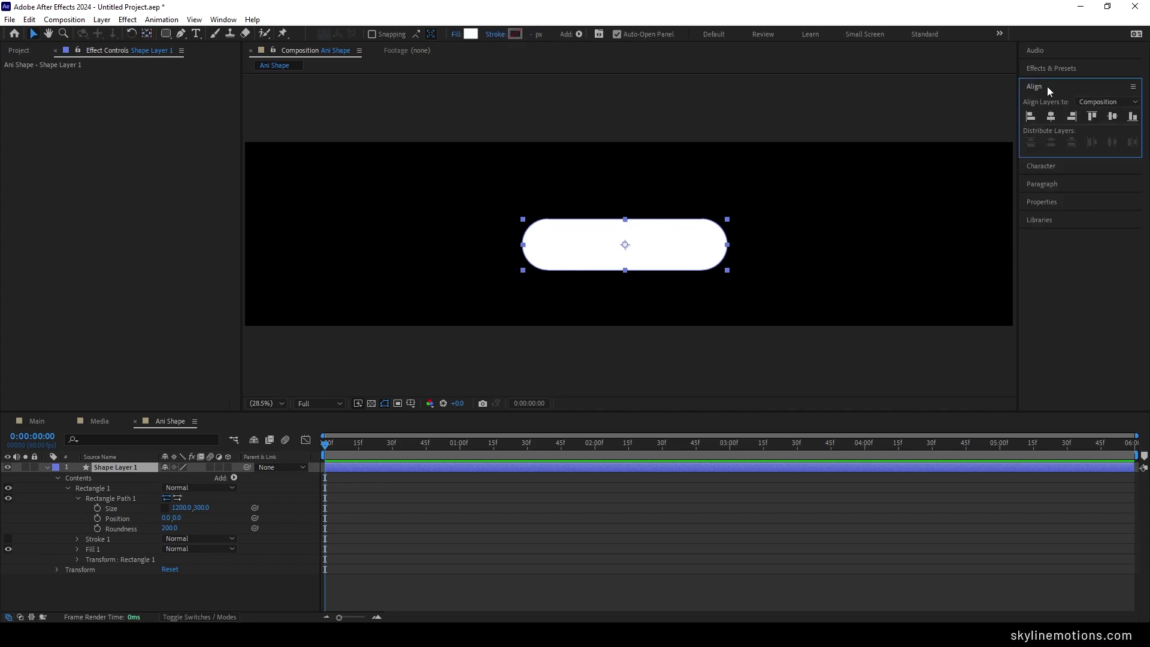
click(223, 19)
click(412, 5)
click(1055, 120)
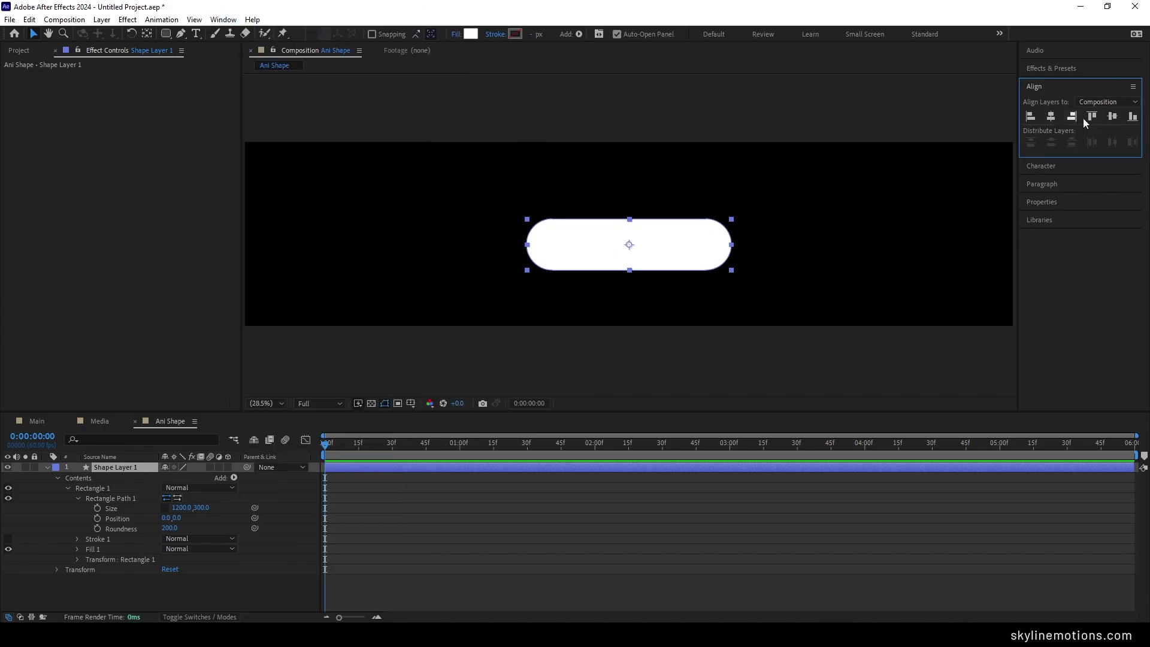
click(1112, 116)
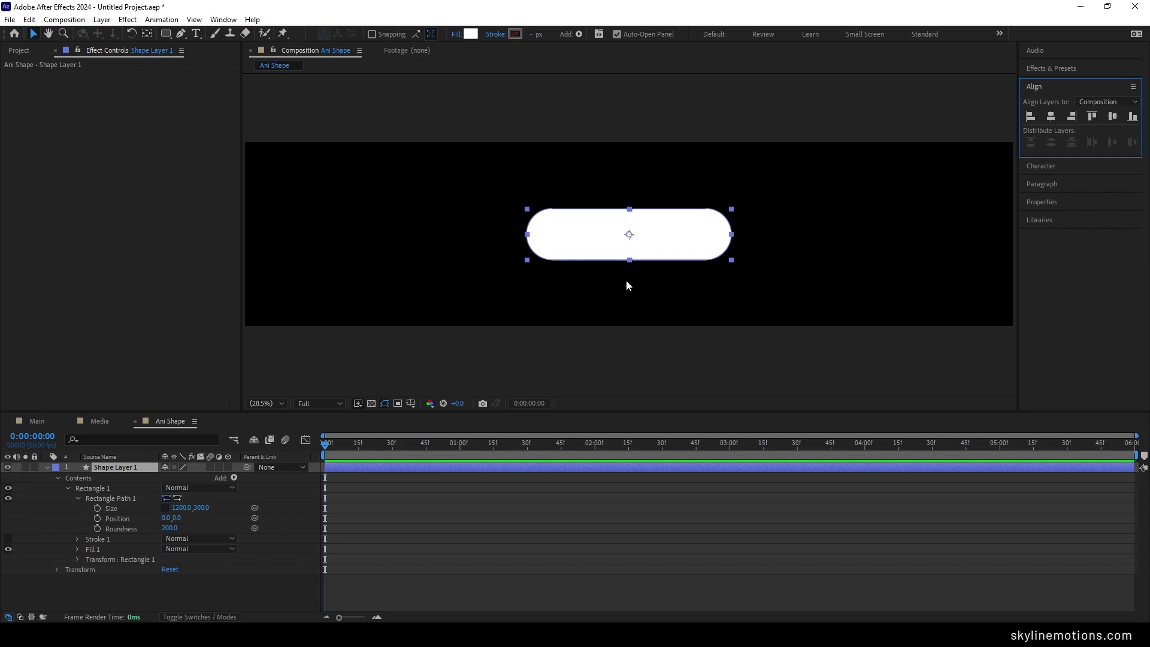
Step: Collapse the properties of Shape Layer 1 and duplicate the layer twice
click(48, 468)
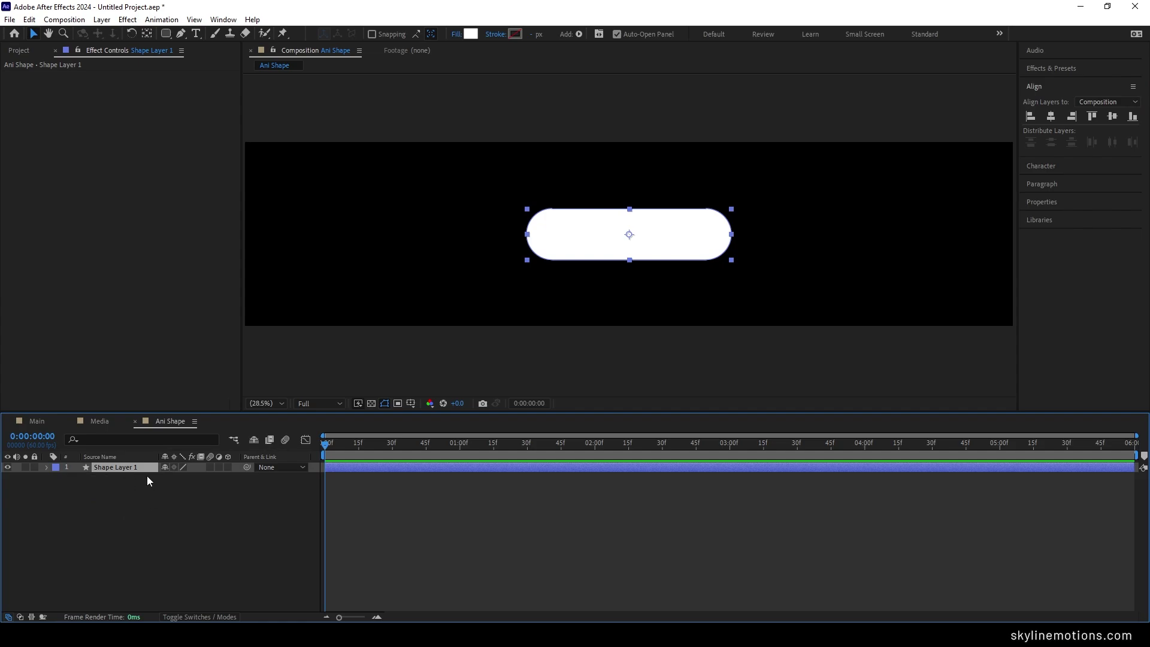
key(ctrl+d)
key(ctrl+d)
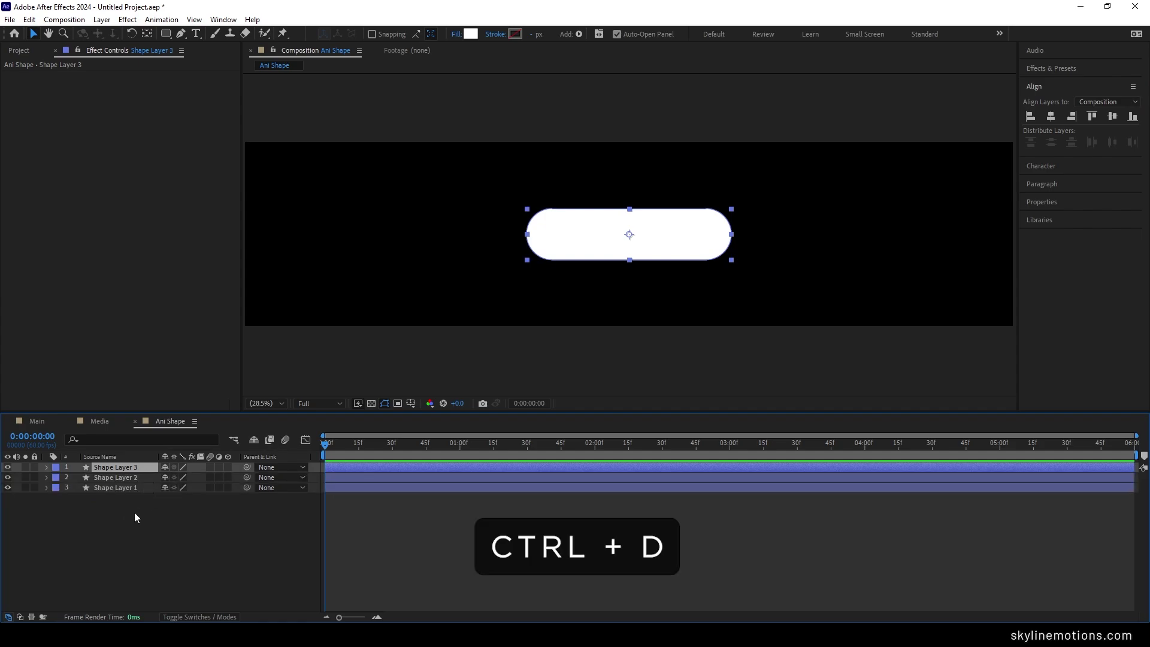
click(134, 512)
Step: Move Shape Layer 2 horizontally until it sits directly to the right of the central pill with a tiny gap
click(133, 477)
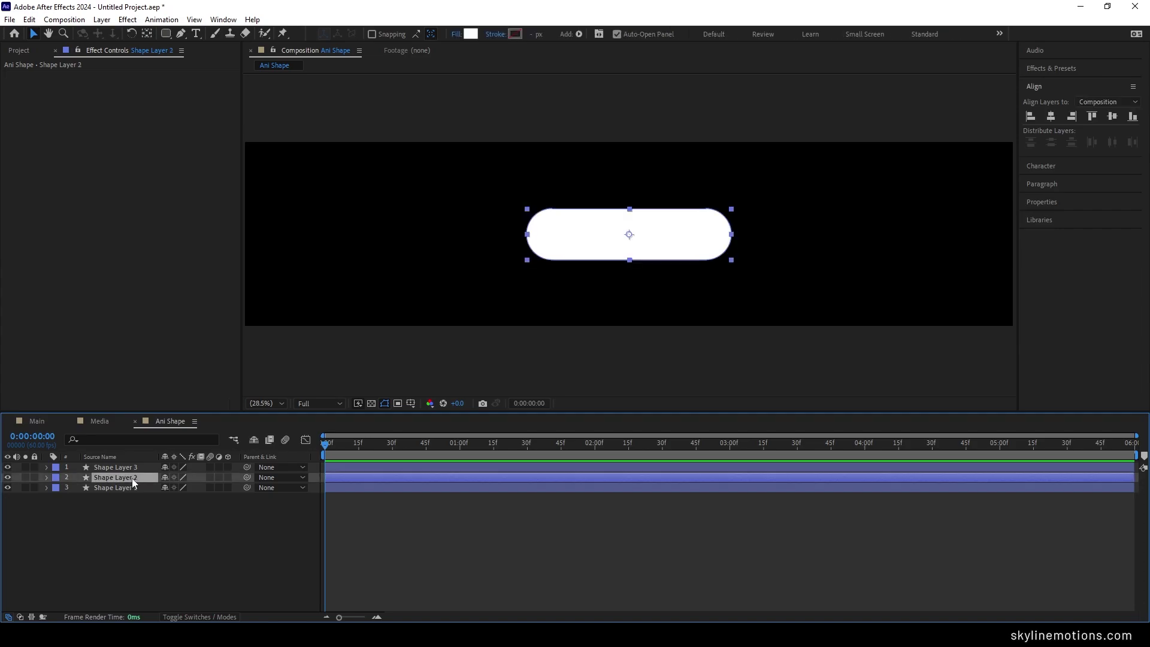
key(shift)
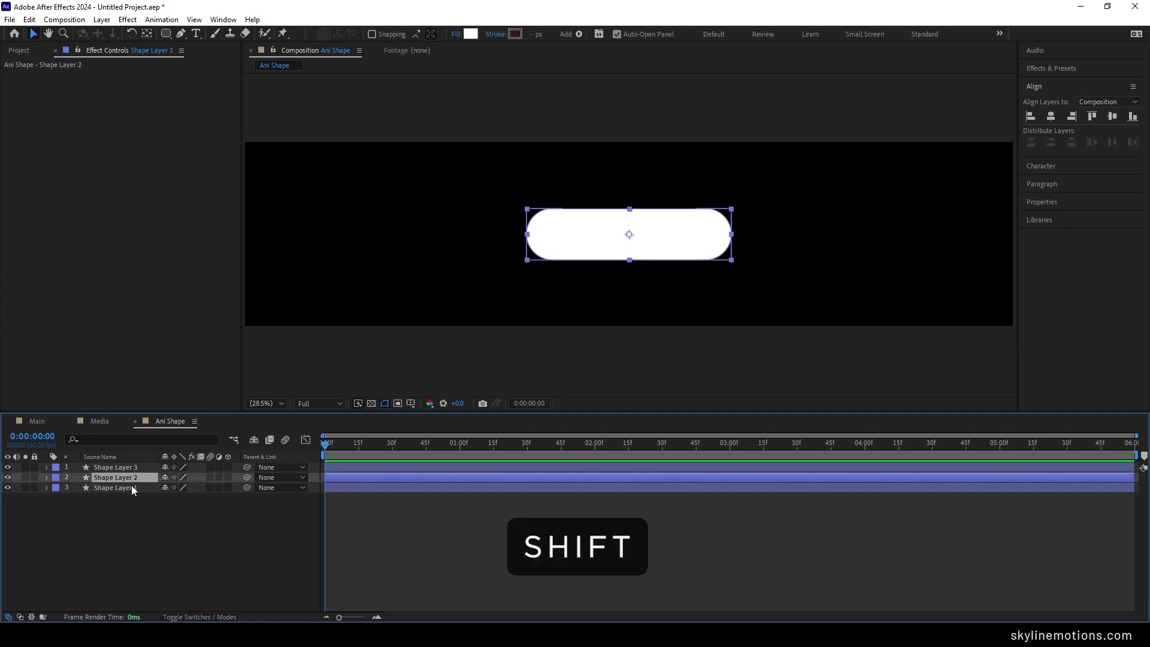
key(shift+Right)
key(shift+Right)
key(shift+Right)
key(shift+Right)
key(shift+Right)
key(shift+Right)
key(shift+Right)
key(shift+Right)
key(shift+Right)
key(shift+Right)
key(shift+Right)
key(shift+Right)
key(shift+Right)
key(shift+Right)
key(shift+Right)
key(shift+Right)
key(shift+Right)
key(shift+Right)
key(shift+Right)
key(shift+Right)
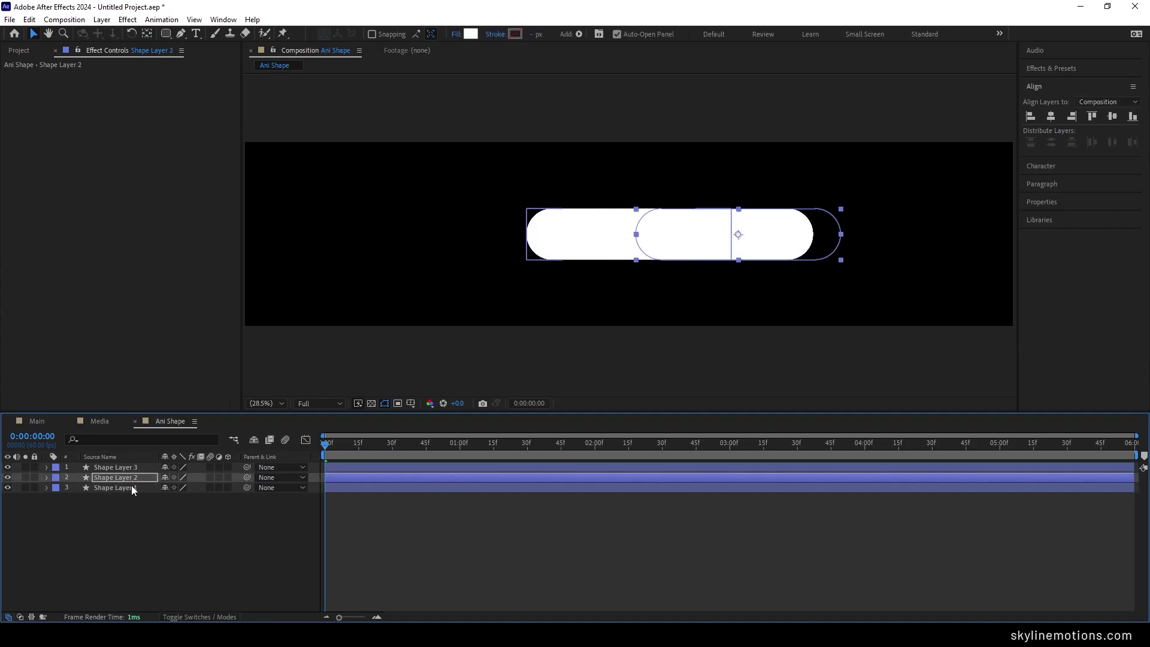
key(shift+Right)
key(shift+Right)
key(shift+Right)
key(shift+Right)
key(shift+Right)
key(shift+Right)
key(shift+Right)
key(shift+Right)
key(shift+Right)
key(shift+Right)
key(shift+Right)
key(shift+Right)
key(shift+Right)
key(shift+Right)
key(shift+Right)
key(shift+Right)
key(shift+Right)
key(shift+Right)
key(shift+Right)
key(shift+Right)
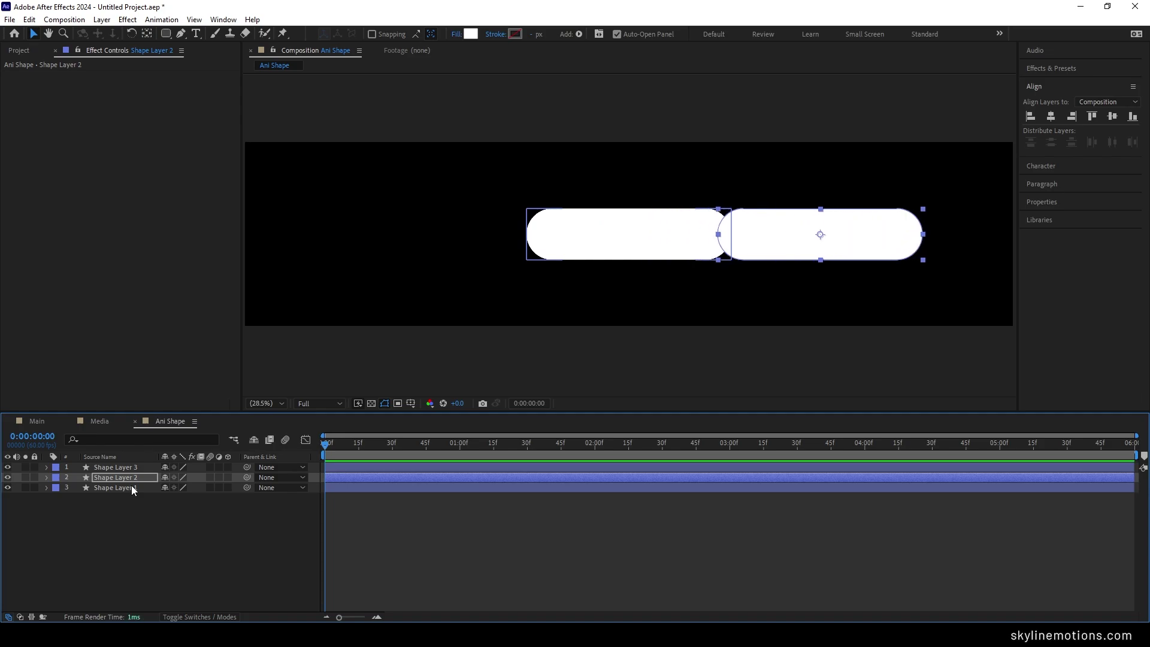
key(shift+Right)
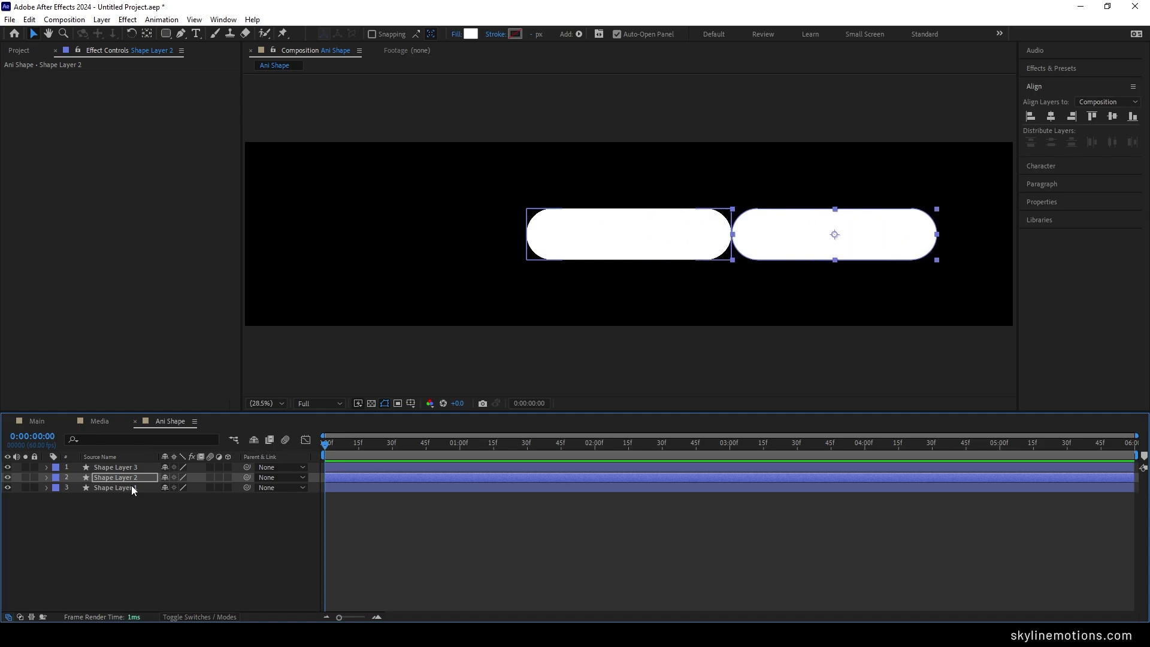
key(shift+Right)
Step: Move Shape Layer 3 horizontally until it sits directly to the left of the central pill with a matching tiny gap
click(127, 468)
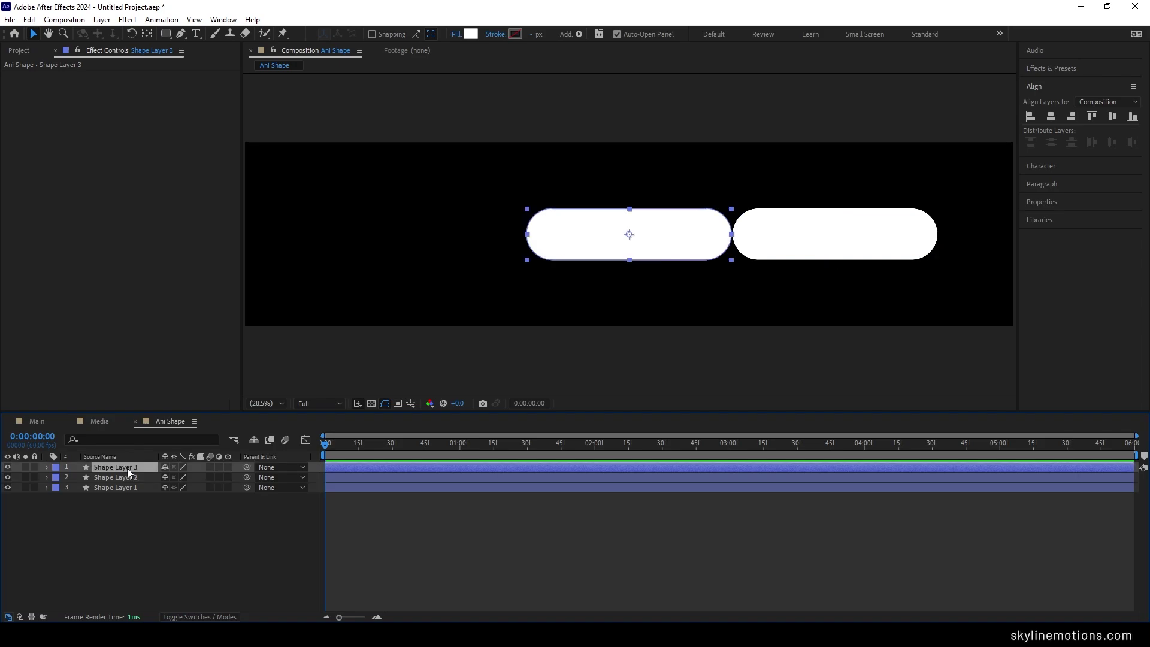
key(shift+Left)
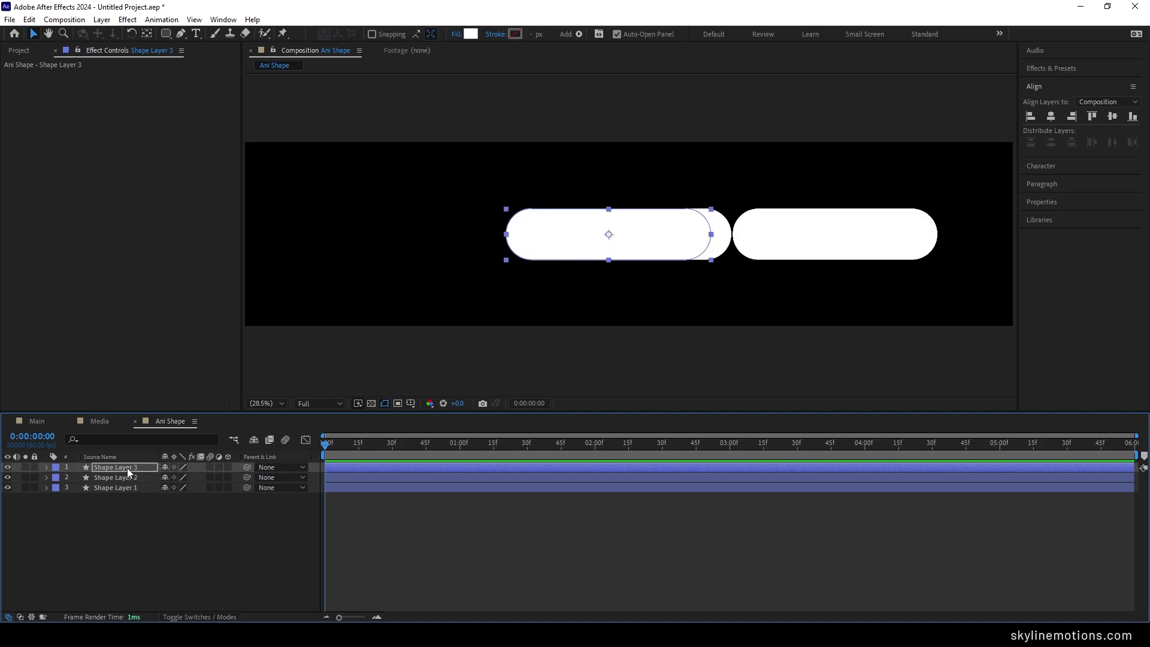
key(shift+Left)
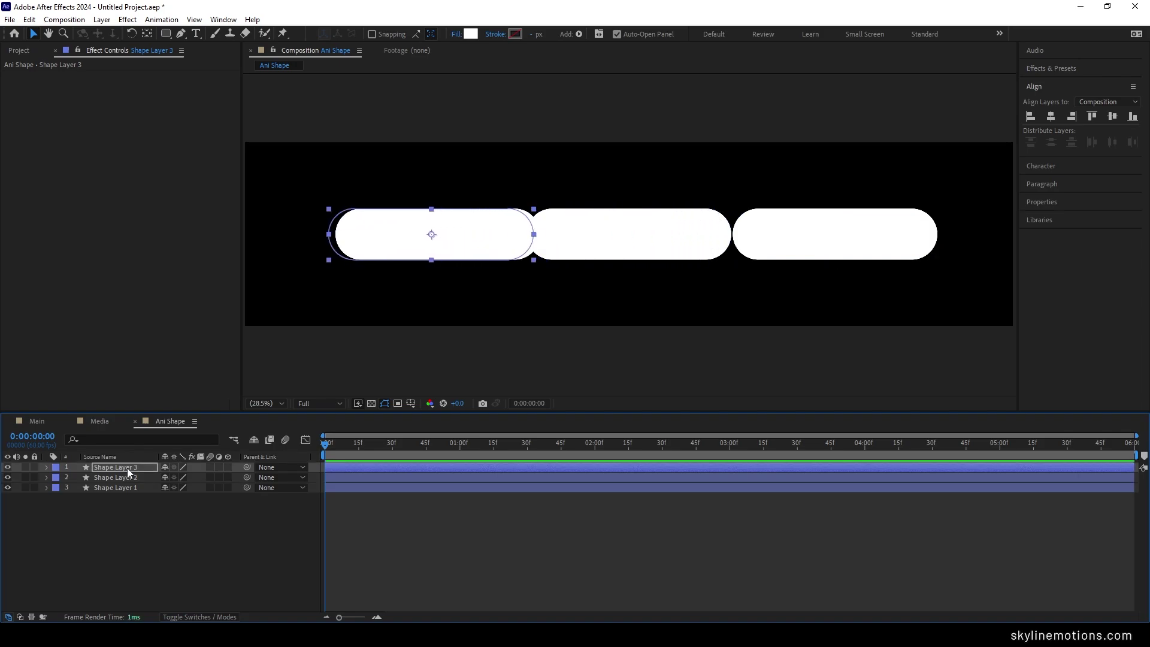
key(Left)
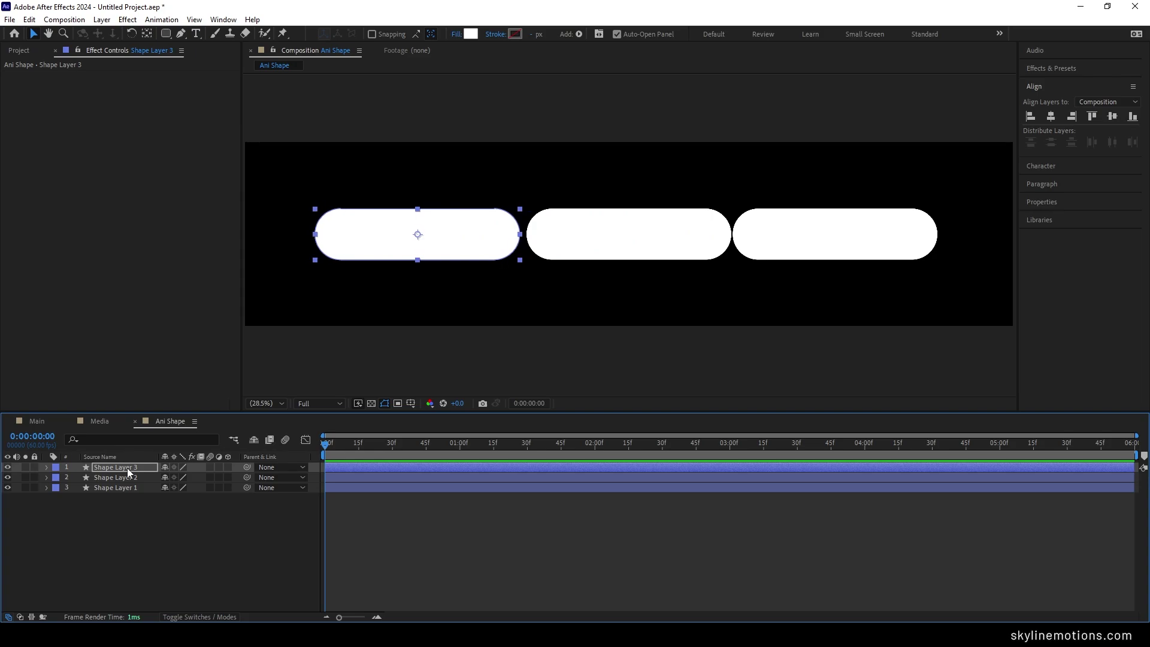
key(shift+Right)
key(Left)
key(Left)
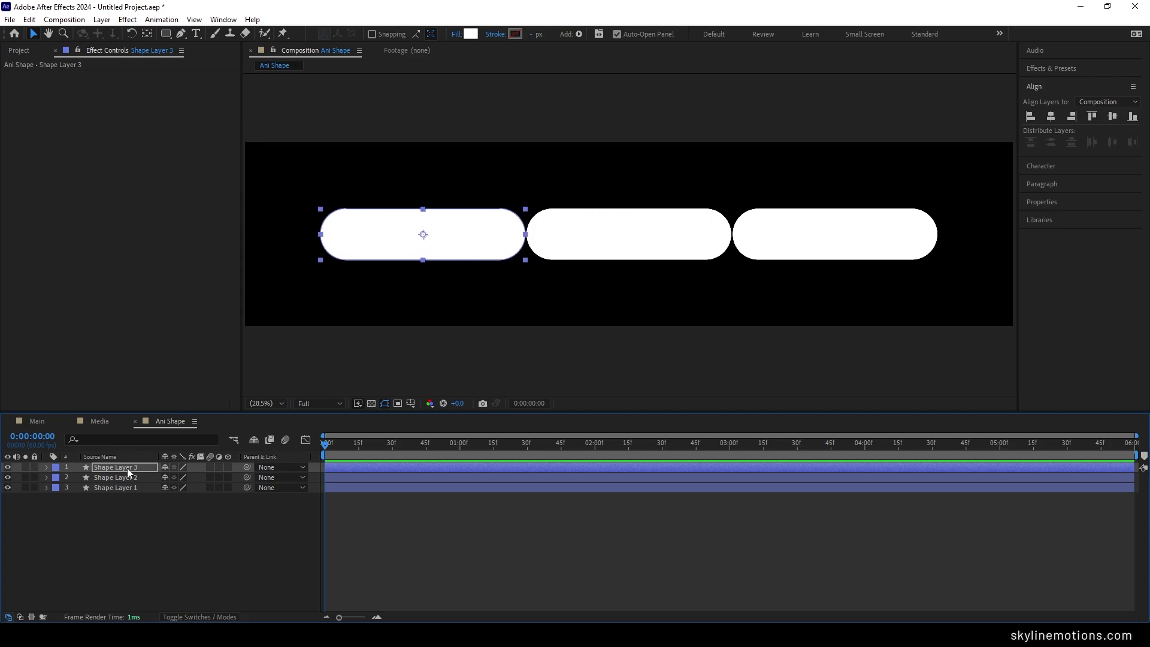
Step: Pre-compose all three shape layers into a new composition named L1, moving all attributes into it
drag(145, 509, 133, 464)
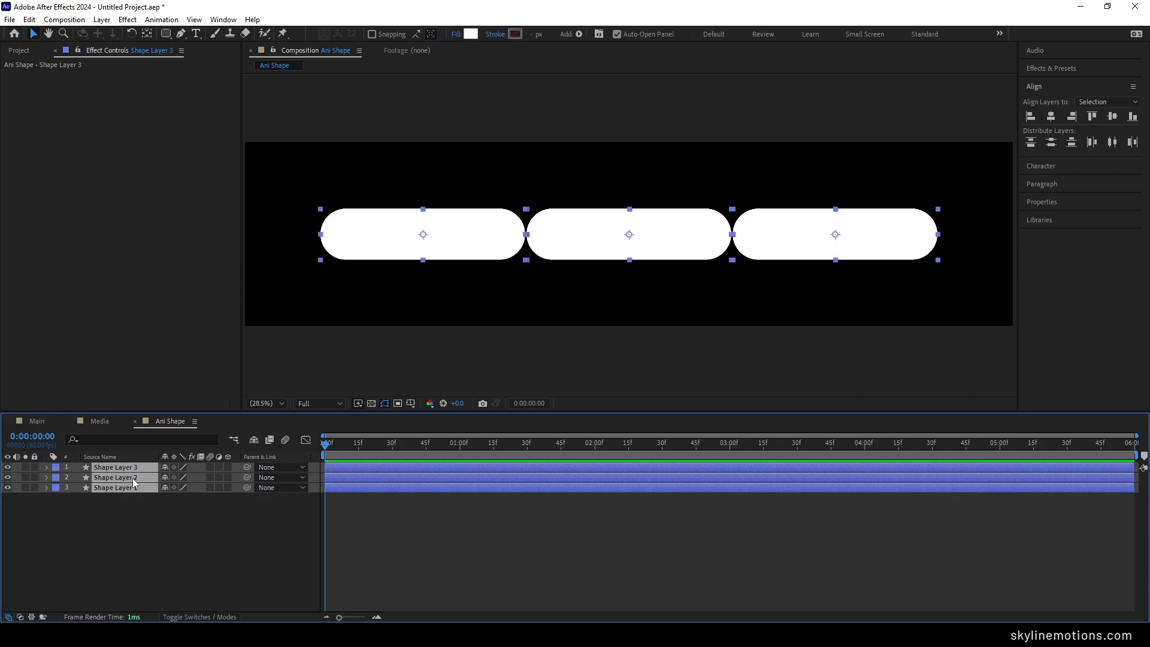
right_click(132, 478)
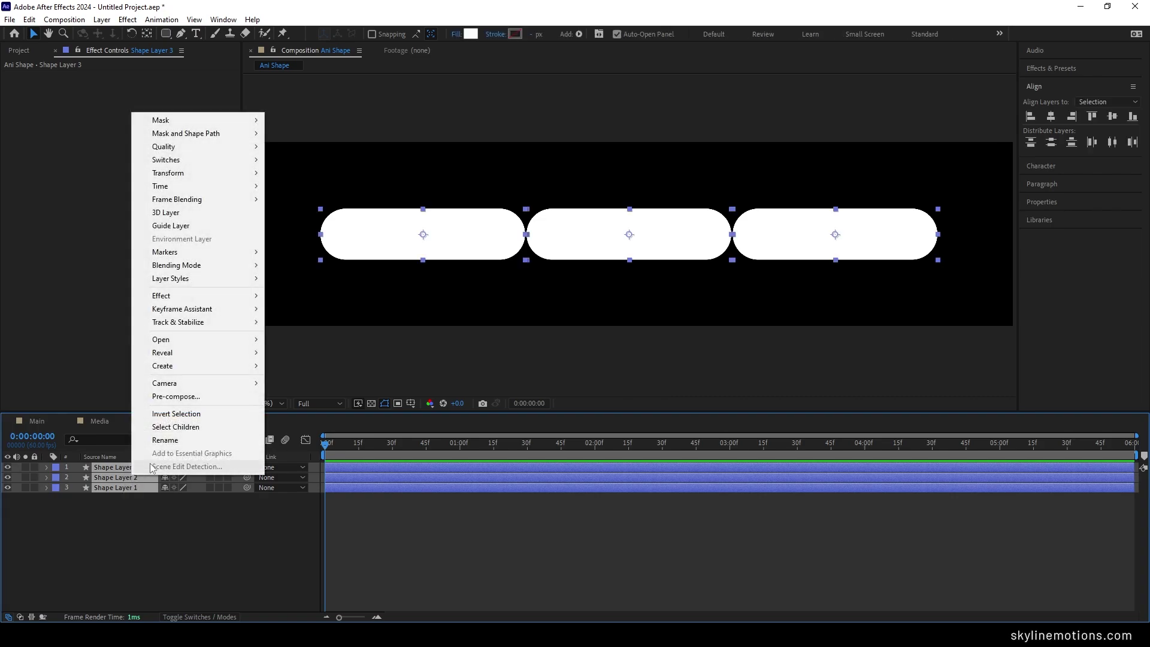
click(176, 397)
text(L1)
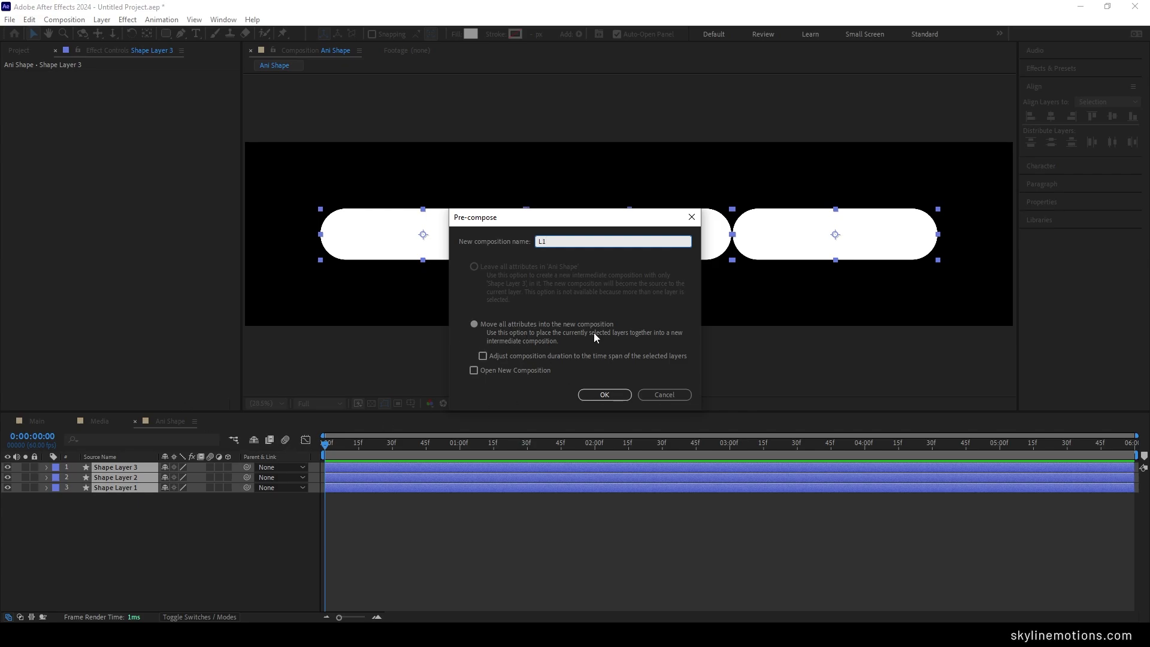
click(616, 392)
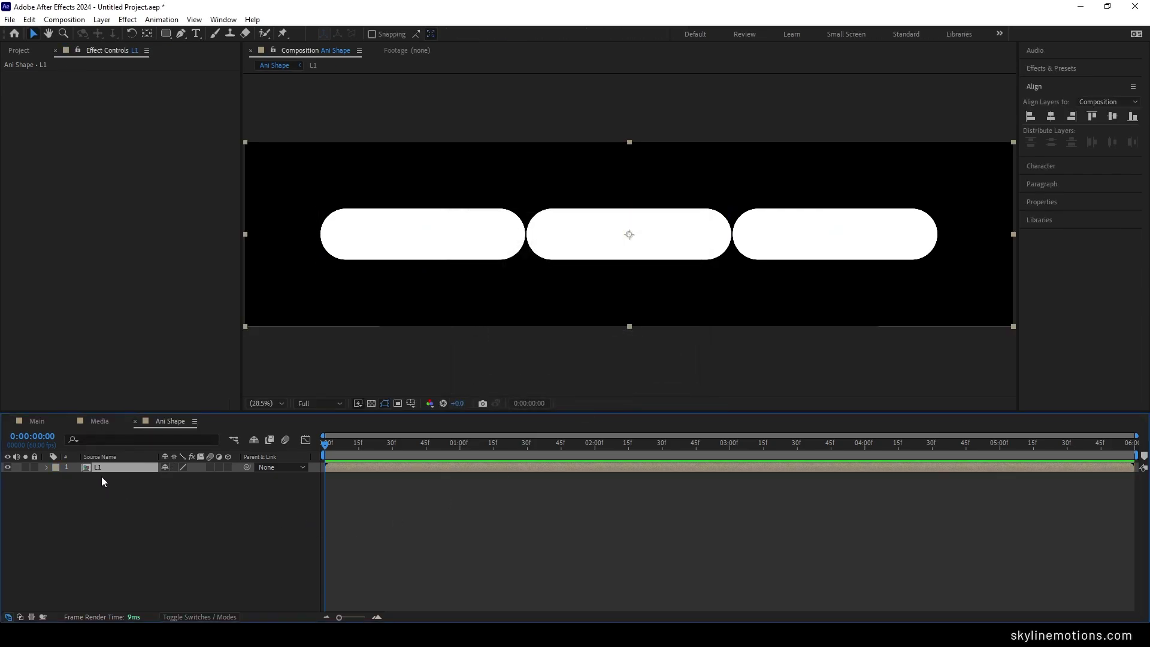
Step: Duplicate the L1 pre-composition layer twice
key(ctrl+d)
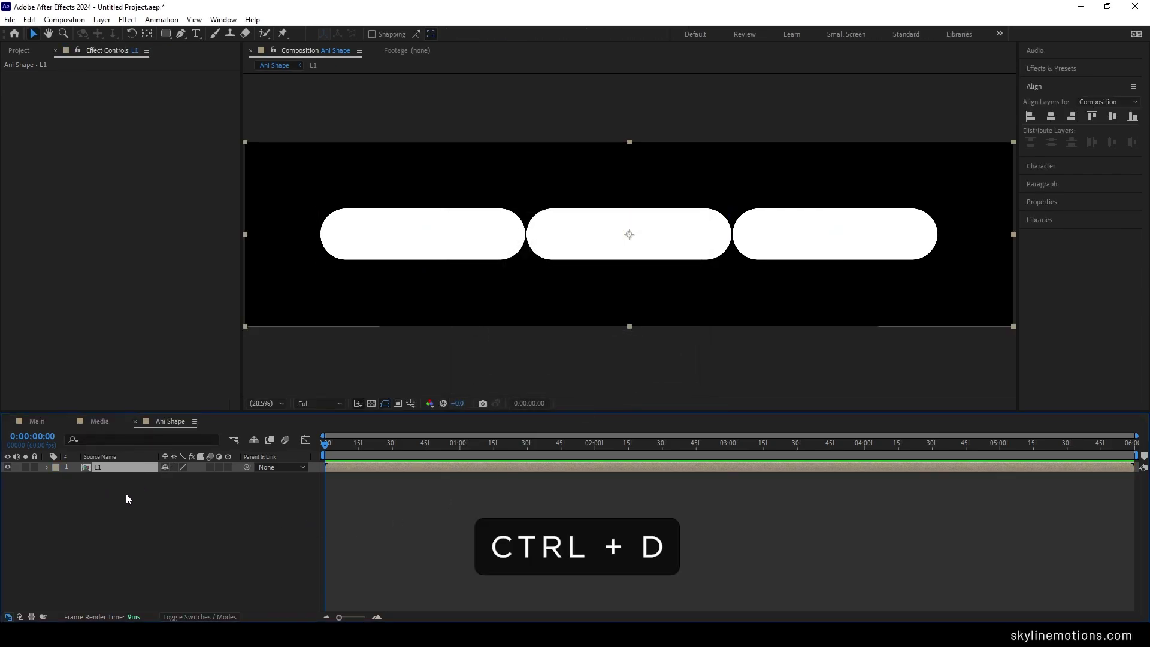
key(ctrl+d)
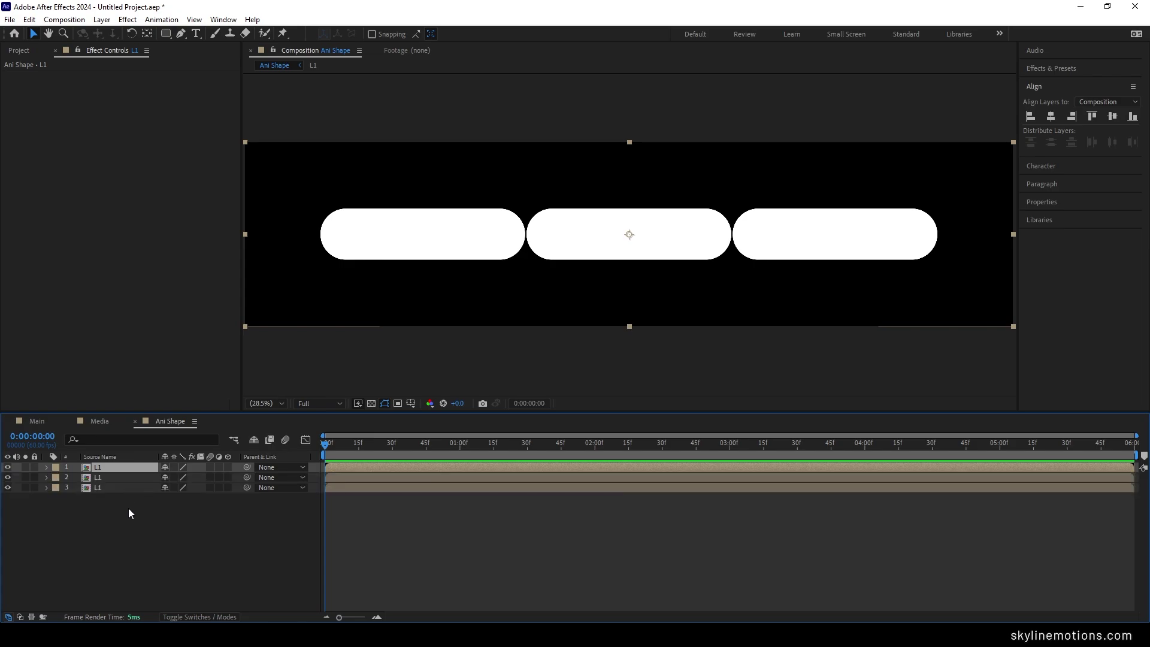
click(128, 508)
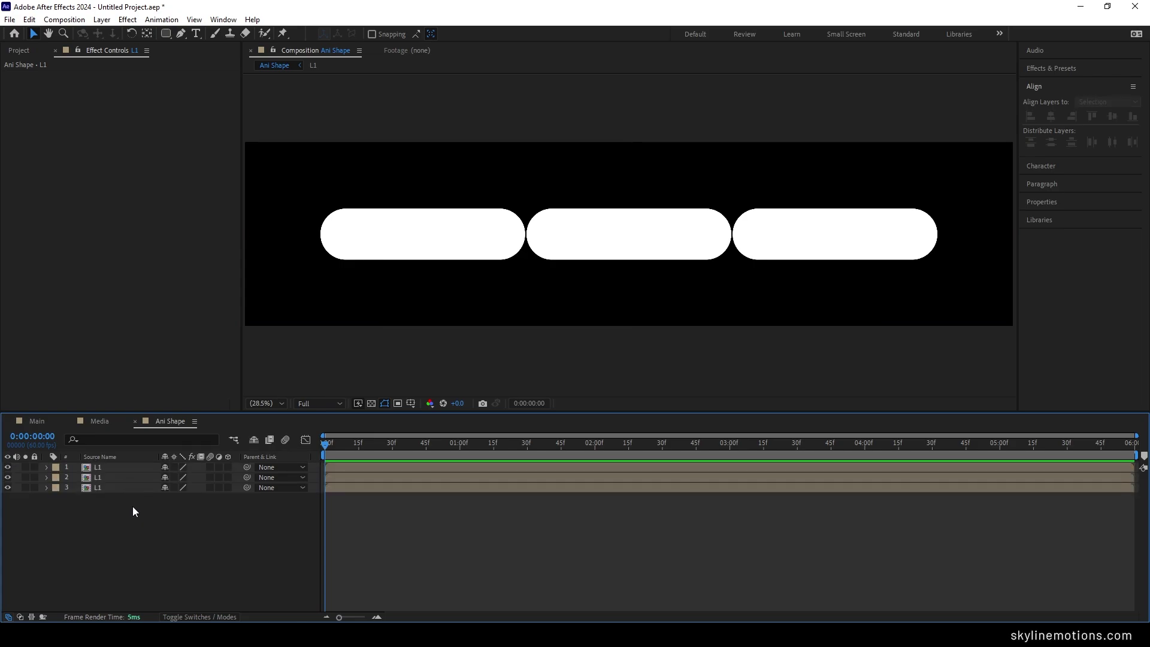
Step: Rename the middle copy in the layer stack L2 and the uppermost copy L3
click(112, 479)
key(Return)
text(L2)
key(Return)
click(114, 468)
key(Return)
text(L3)
key(Return)
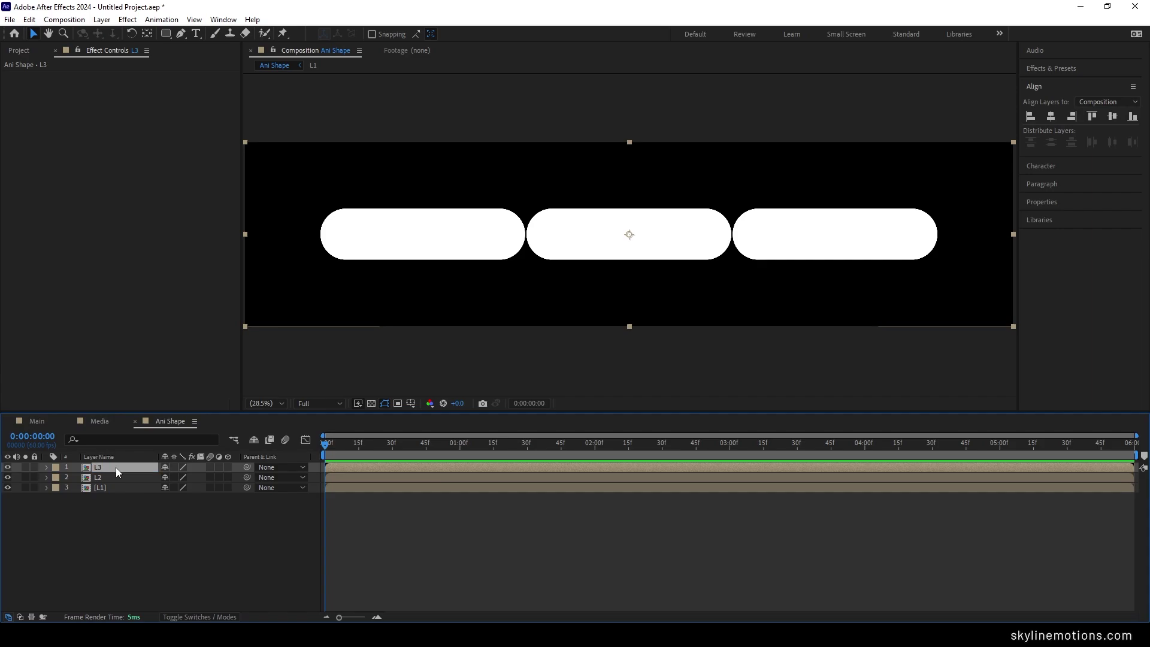
Step: Move layer L2 straight up until its pills sit just above the L1 row with a tiny gap
click(110, 480)
key(Return)
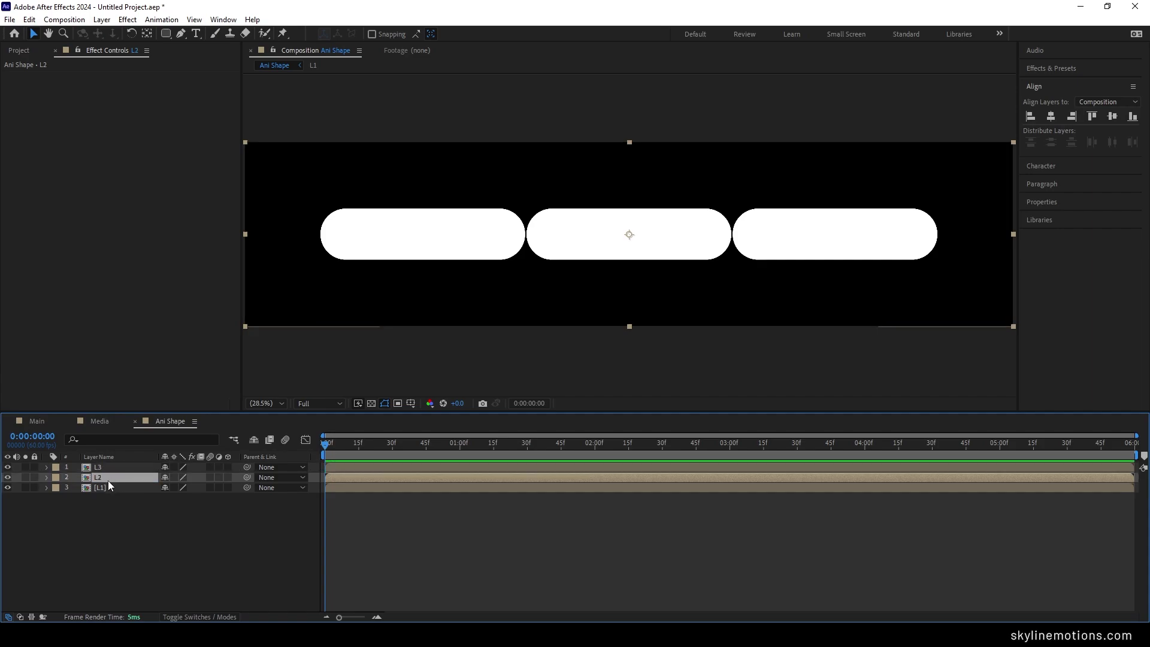
key(shift+Up)
key(shift+Up)
key(shift+Up)
key(shift+Up)
key(shift+Up)
key(shift+Up)
key(shift+Up)
key(shift+Up)
key(shift+Up)
key(shift+Up)
key(shift+Up)
key(shift+Up)
key(shift+Up)
key(shift+Up)
key(shift+Up)
key(shift+Up)
key(shift+Up)
key(shift+Up)
key(shift+Up)
key(shift+Up)
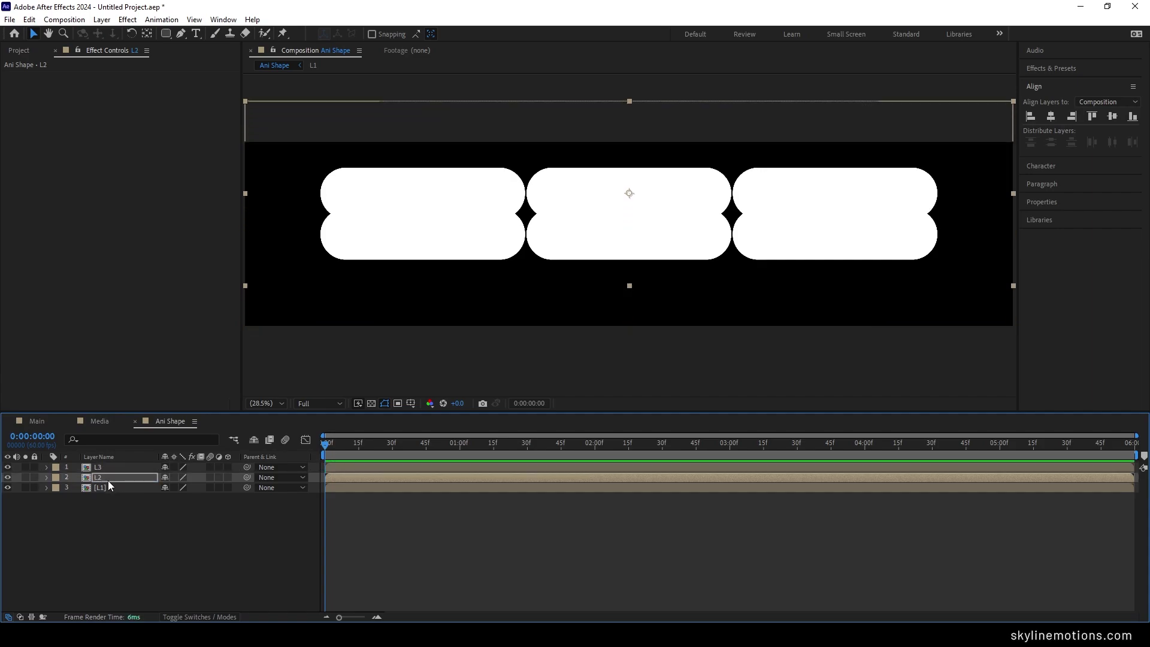
key(shift+Down)
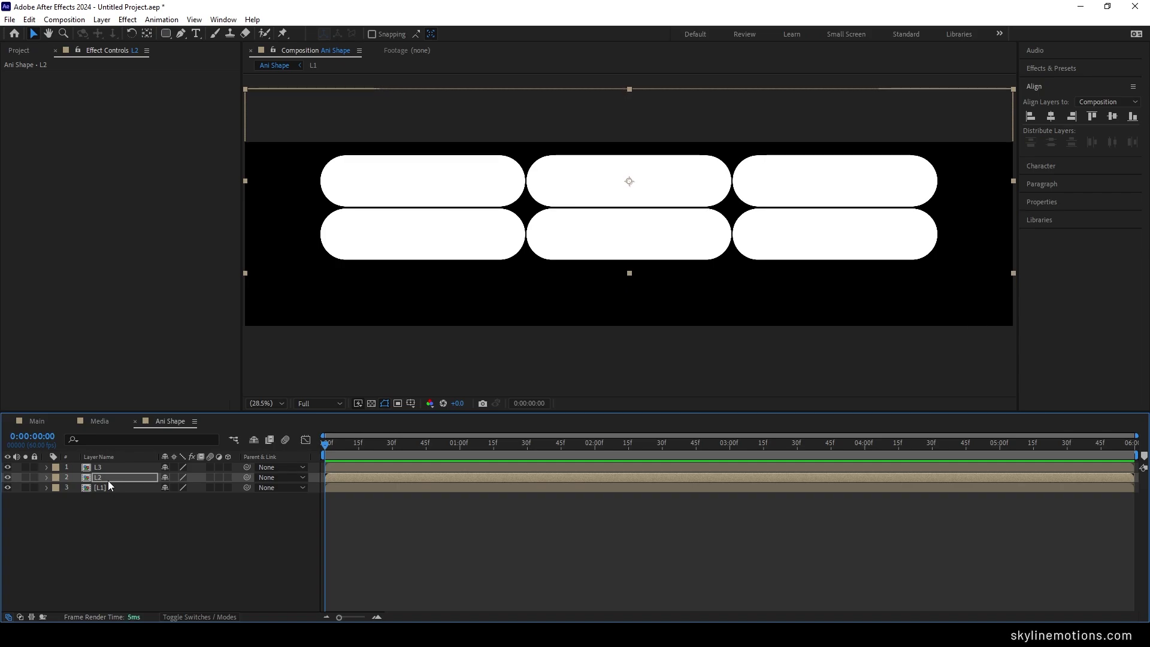
Step: Shift layer L2 horizontally to the right to X position 2650, offsetting its pills from the L1 row
key(shift+Right)
key(shift+Right)
key(shift+Right)
key(shift+Right)
key(shift+Right)
key(shift+Right)
key(shift+Right)
key(shift+Right)
key(shift+Right)
key(shift+Right)
key(shift+Right)
key(shift+Right)
key(shift+Right)
key(shift+Right)
key(shift+Right)
key(shift+Right)
key(shift+Right)
key(shift+Right)
key(shift+Right)
key(shift+Right)
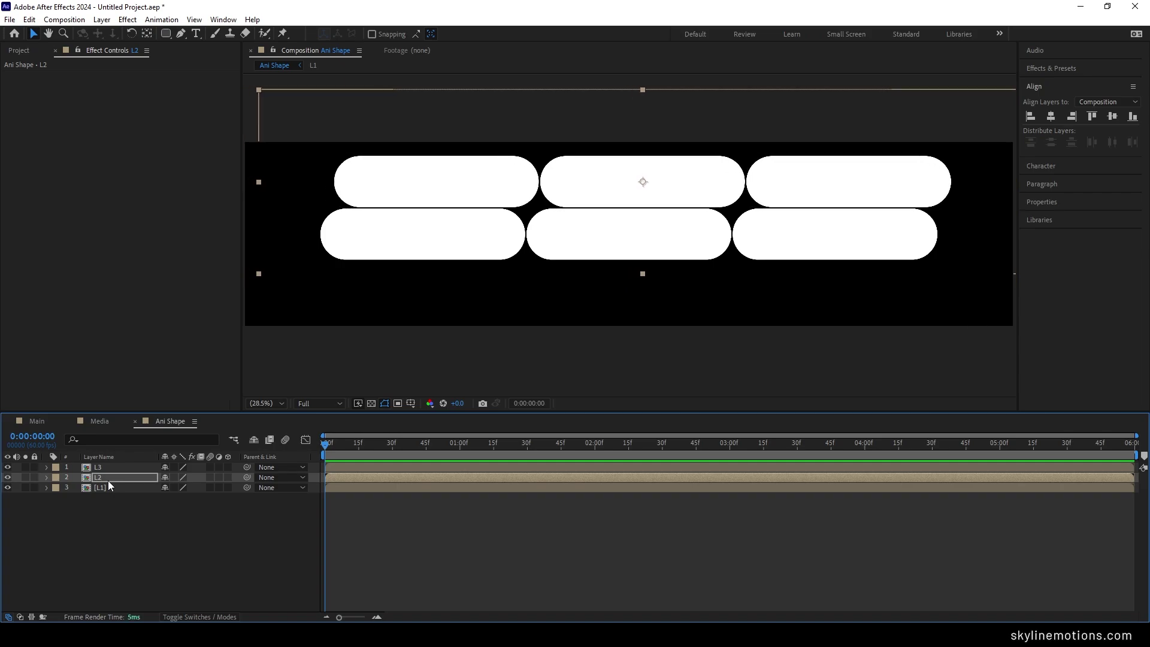
key(shift+Right)
key(shift+Right)
key(shift+Right)
key(shift+Right)
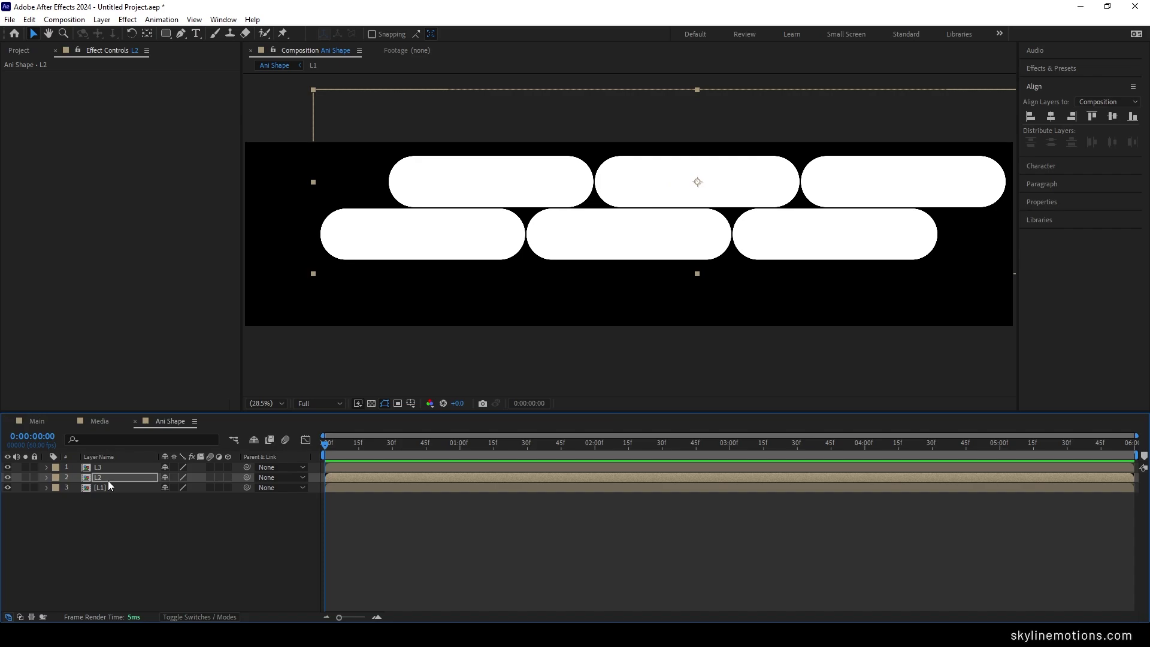
Step: Move layer L3 straight down until its pills sit just below the L1 row with a tiny gap
click(111, 469)
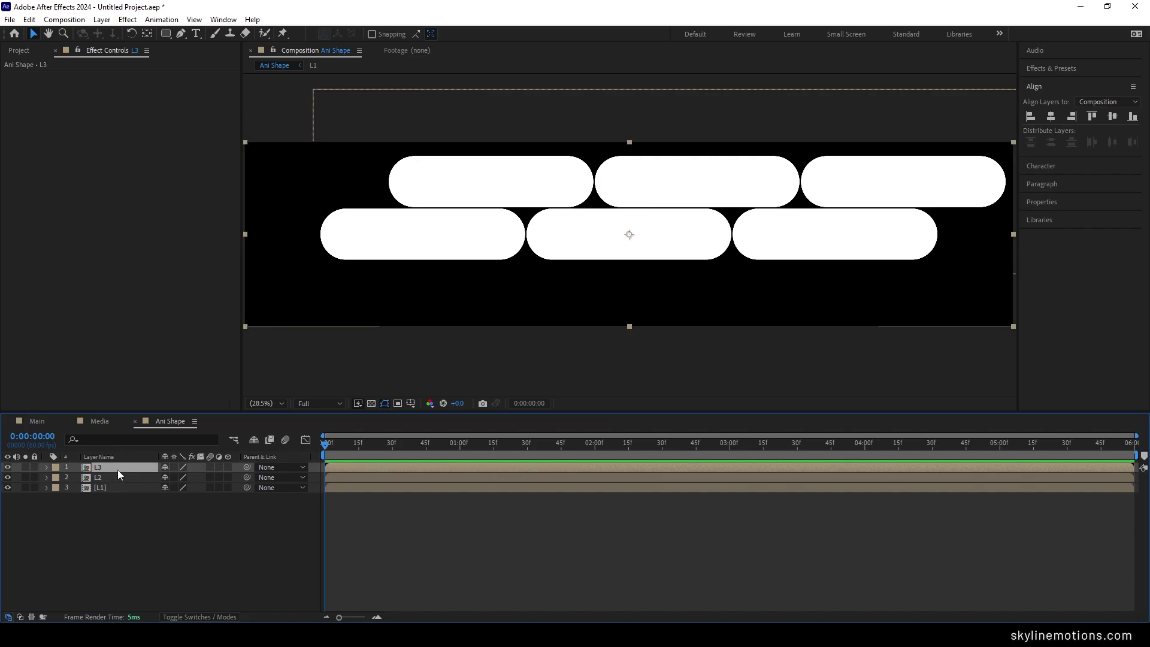
key(shift+Down)
key(shift+Down)
key(shift+Down)
key(shift+Down)
key(shift+Down)
key(shift+Down)
key(shift+Down)
key(shift+Down)
key(shift+Down)
key(shift+Down)
key(shift+Down)
key(shift+Down)
key(shift+Down)
key(shift+Down)
key(shift+Down)
key(shift+Down)
key(shift+Down)
key(shift+Down)
key(shift+Down)
key(shift+Down)
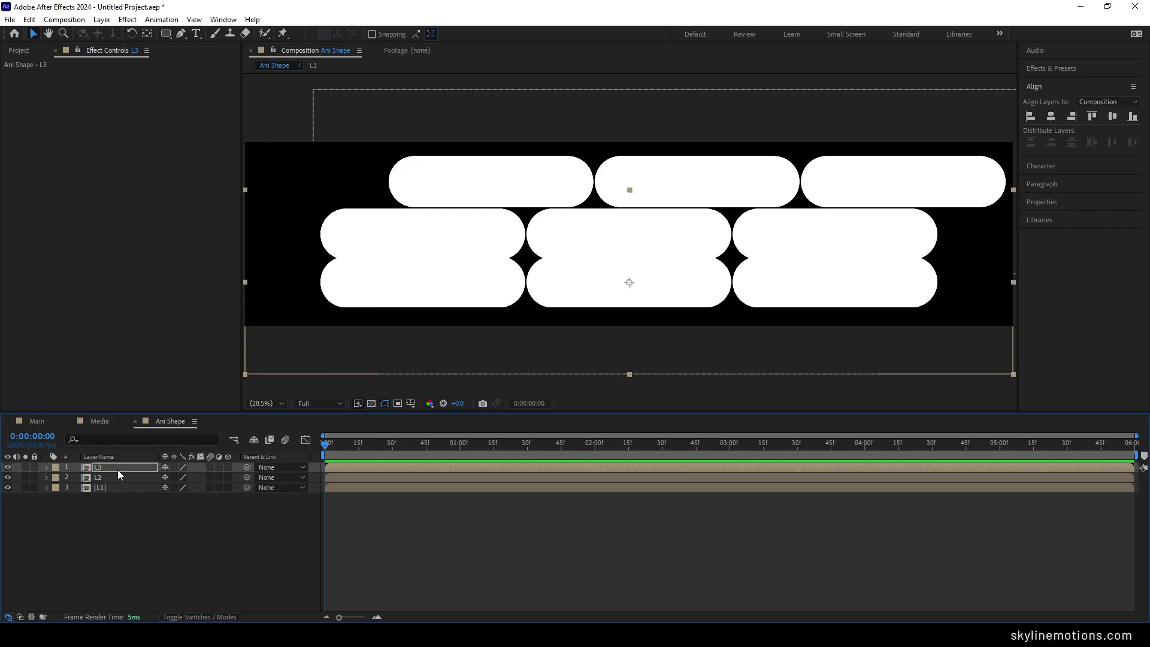
Step: Shift layer L3 horizontally to the left to X position 1850, offsetting its pills from the L1 row
key(shift+Left)
key(shift+Left)
key(shift+Left)
key(shift+Left)
key(shift+Left)
key(shift+Left)
key(shift+Left)
key(shift+Left)
key(shift+Left)
key(shift+Left)
key(shift+Left)
key(shift+Left)
key(shift+Left)
key(shift+Left)
key(shift+Left)
key(shift+Left)
key(shift+Left)
key(shift+Left)
key(shift+Left)
key(shift+Left)
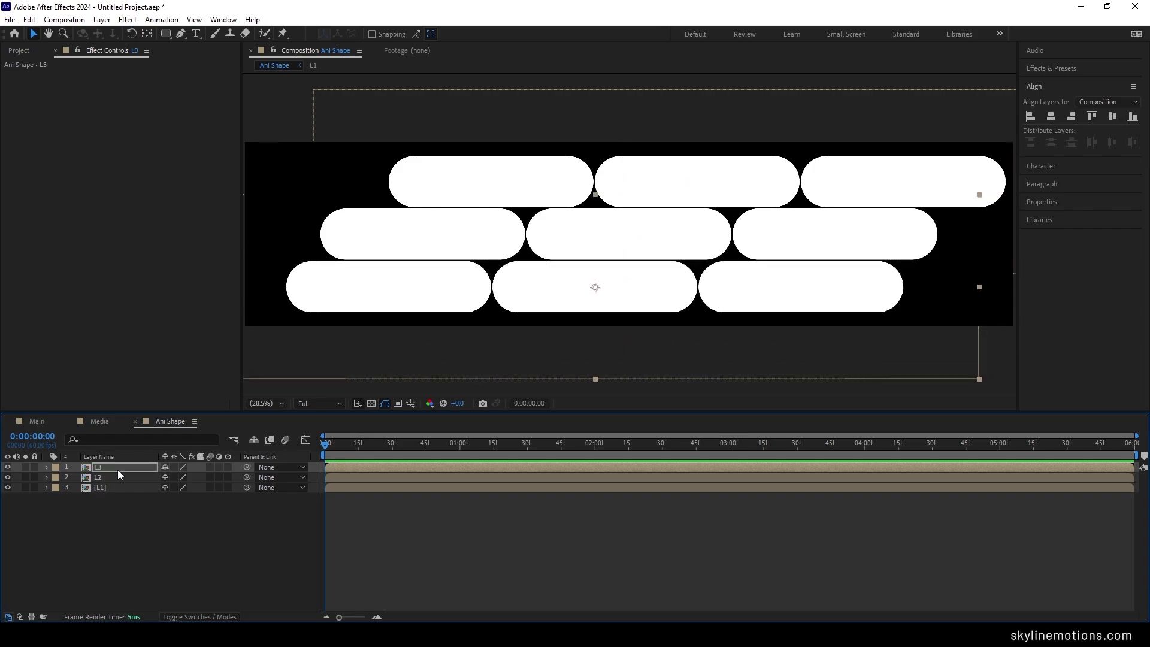
key(shift+Left)
key(shift+Left)
key(shift+Left)
key(shift+Left)
key(shift+Left)
key(shift+Left)
key(shift+Left)
key(shift+Left)
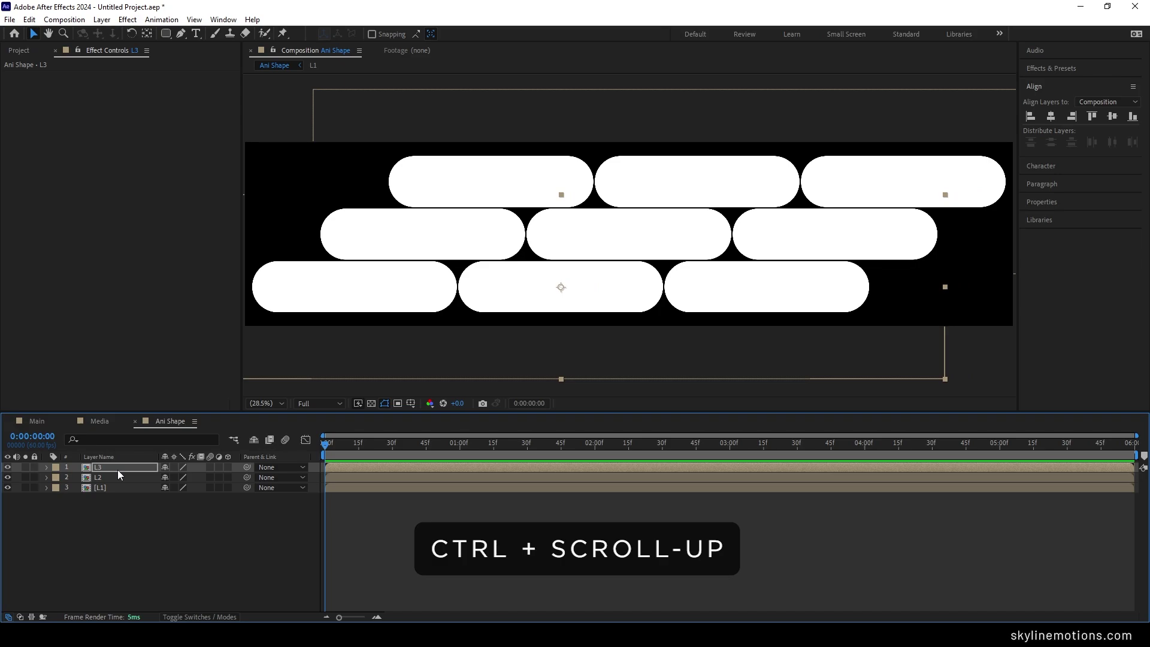
Step: Nudge L2 down to Y 235 and L3 up to Y 845 to narrow their gaps to the middle row
scroll(616, 274, up, 4)
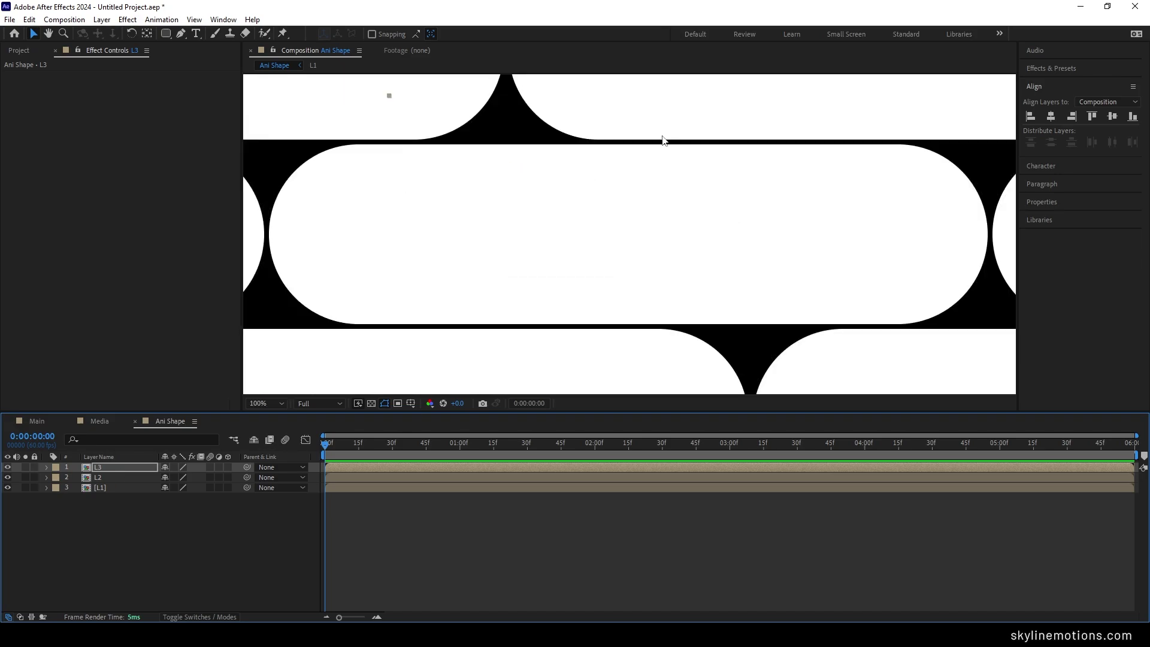
click(110, 477)
click(114, 469)
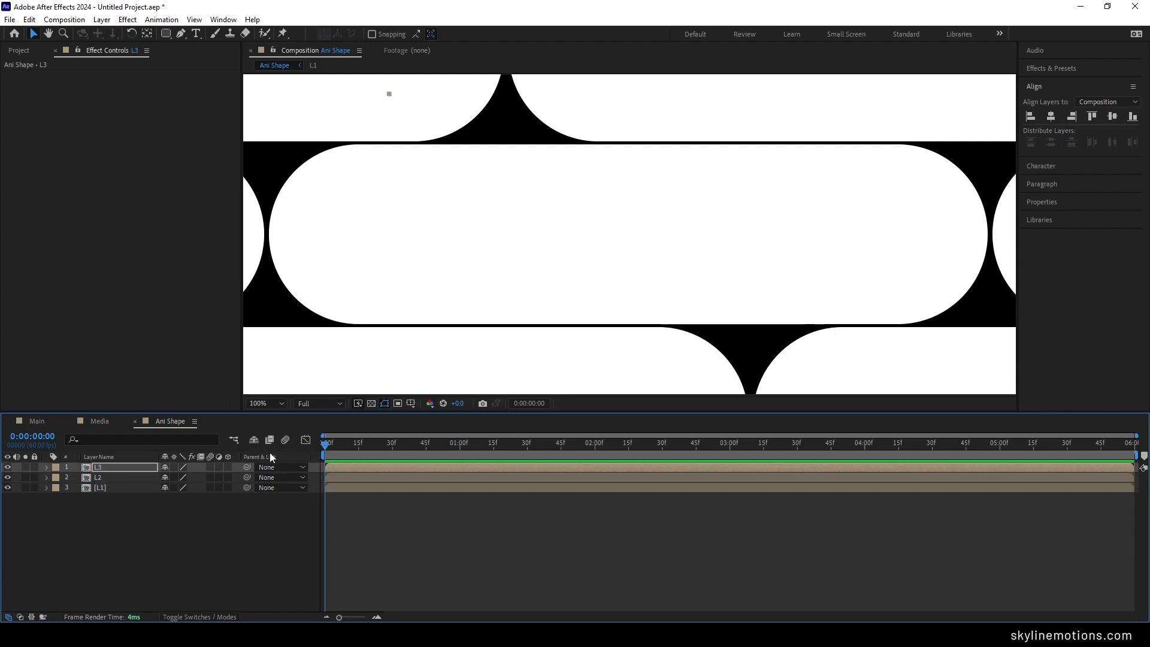
click(265, 403)
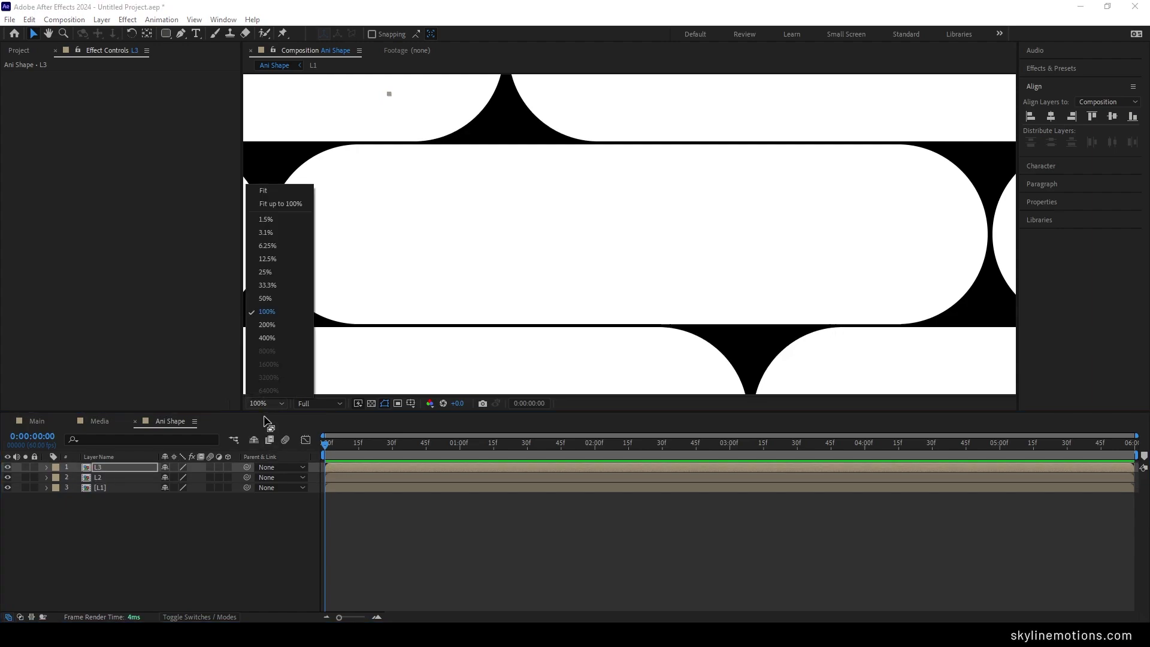
click(263, 195)
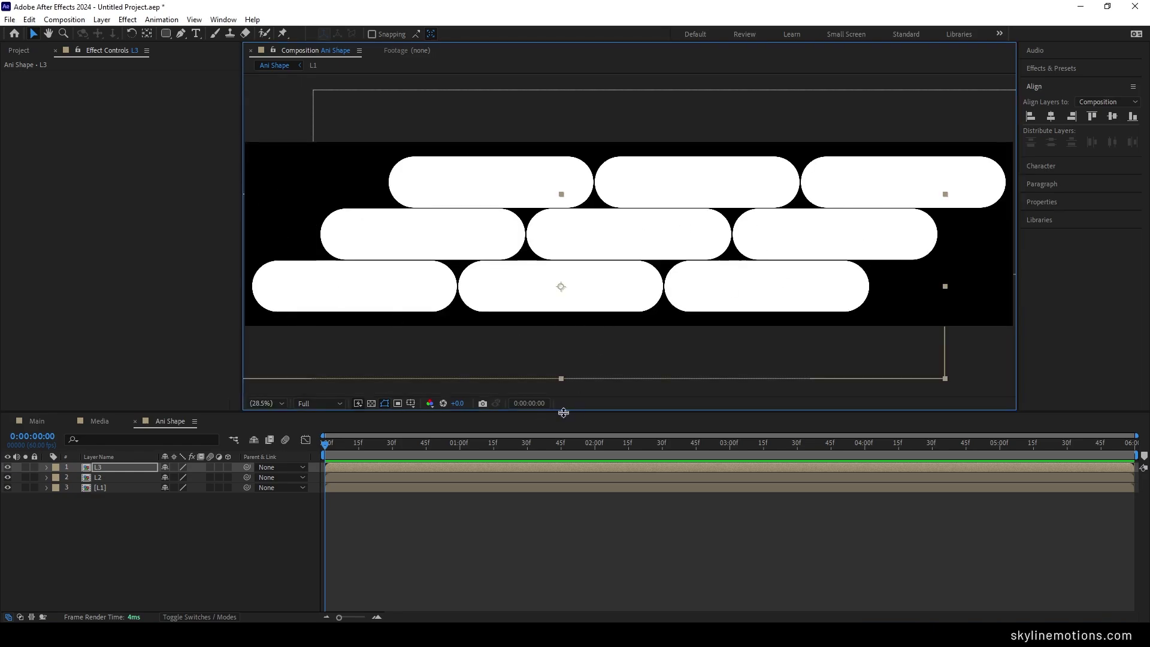
Step: Set Position keyframes for layers L2 and L3 at the last frame, 0:00:05:59
drag(513, 443, 1137, 455)
click(152, 508)
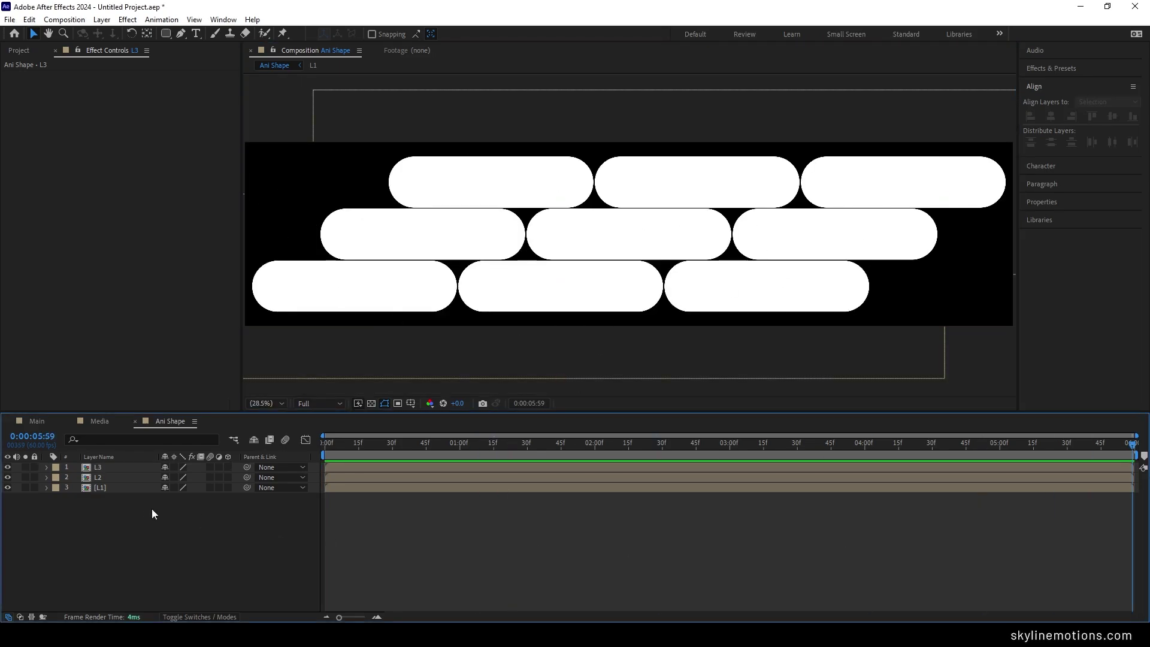
click(101, 480)
shift+click(109, 469)
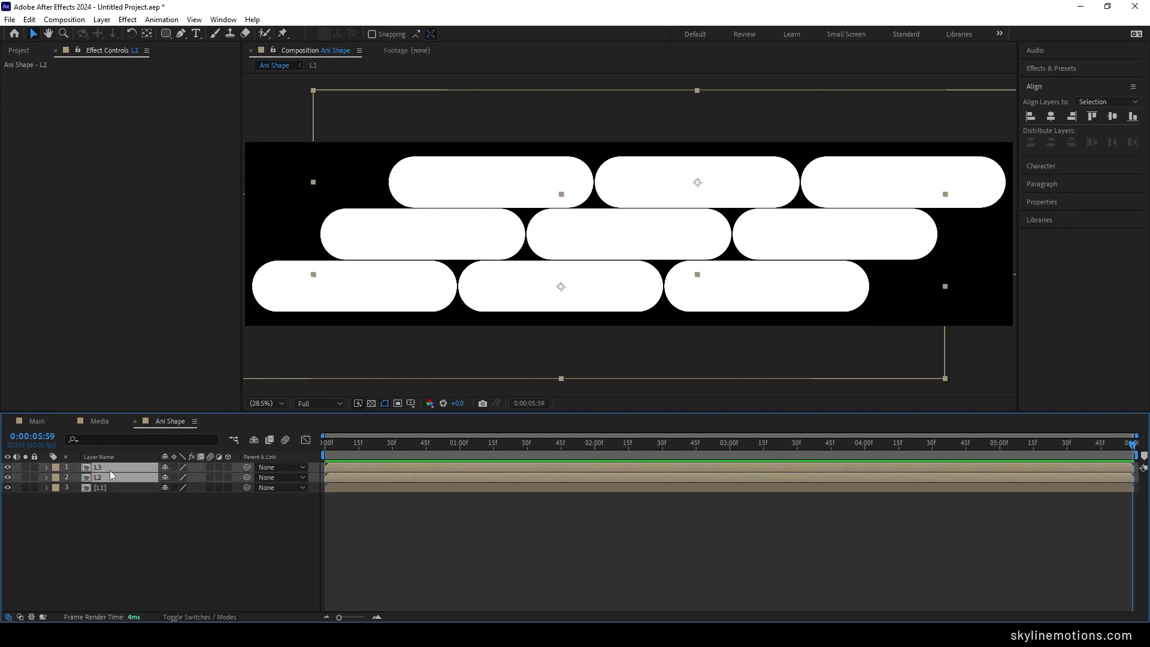
key(p)
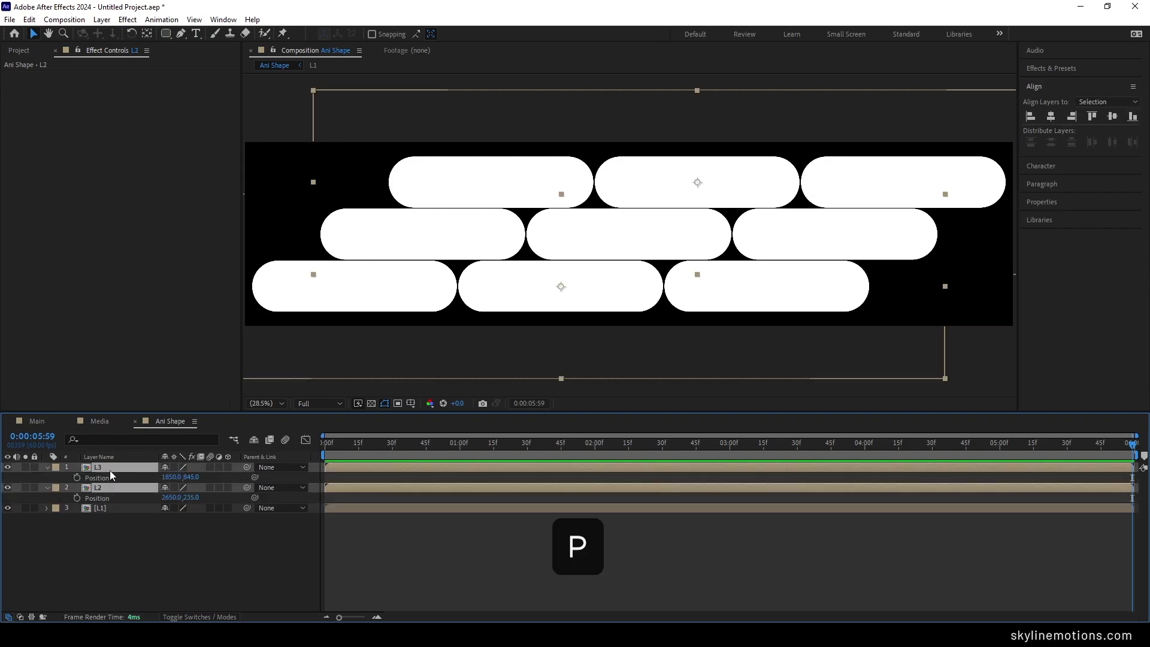
click(77, 498)
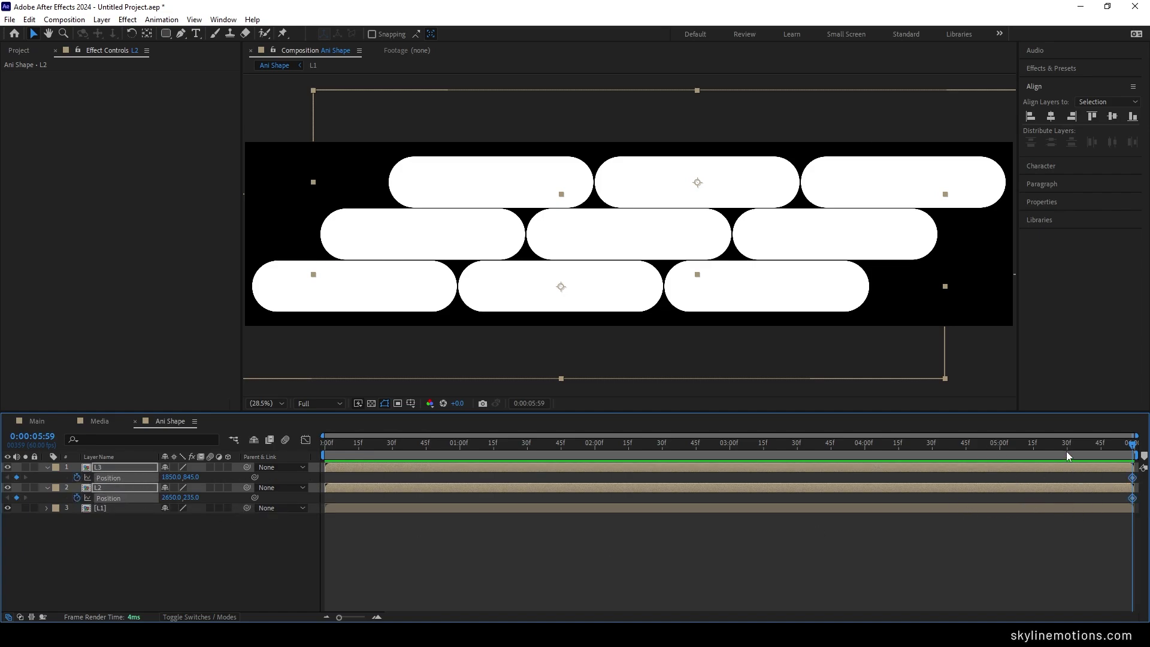
Step: At 0:00:00:00, move layer L2 left to X position 1850, creating its starting Position keyframe
drag(1071, 454, 316, 448)
click(174, 531)
click(125, 488)
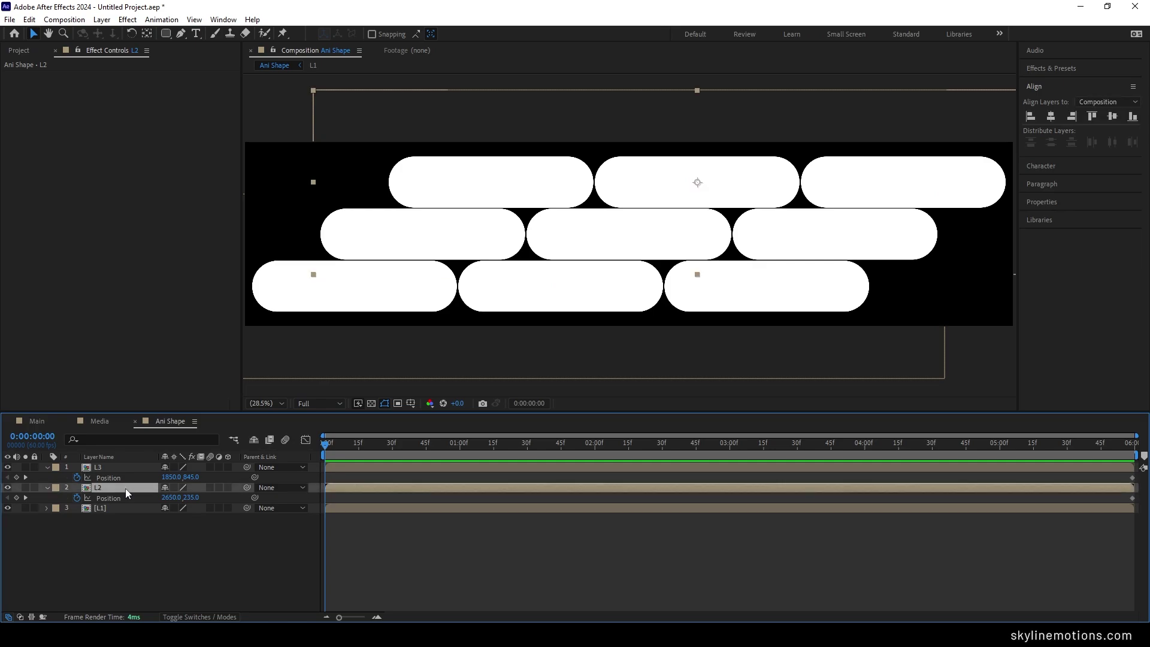
key(shift)
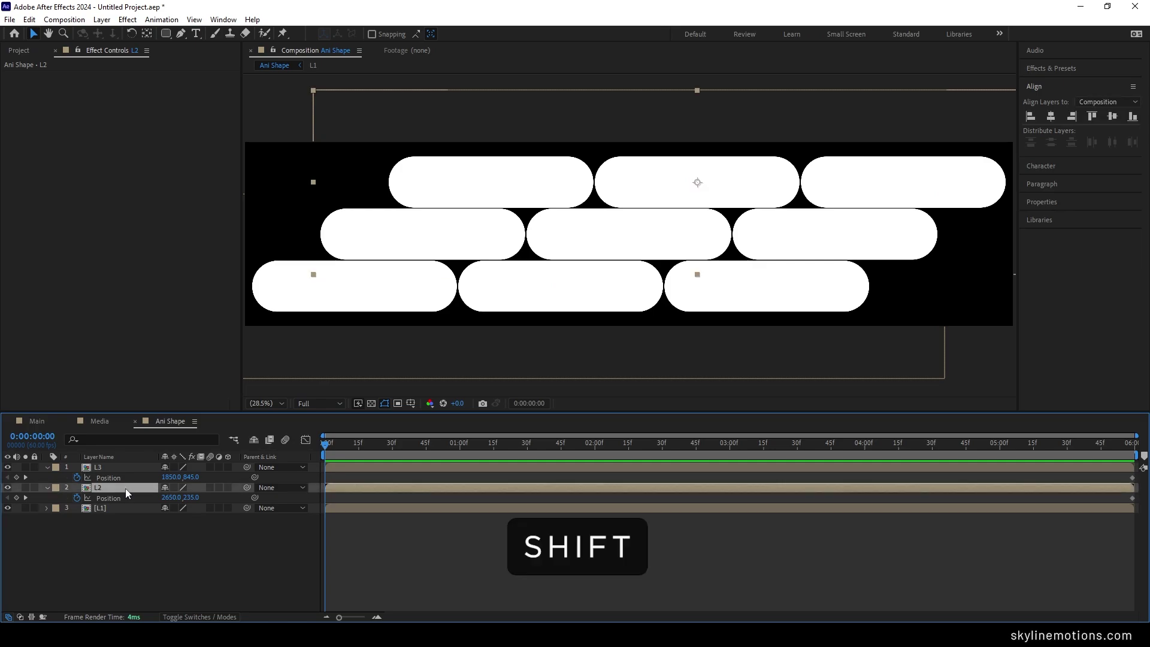
key(shift+Left)
key(shift+Left)
key(shift+Left)
key(shift+Left)
key(shift+Left)
key(shift+Left)
key(shift+Left)
key(shift+Left)
key(shift+Left)
key(shift+Left)
key(shift+Left)
key(shift+Left)
key(shift+Left)
key(shift+Left)
key(shift+Left)
key(shift+Left)
key(shift+Left)
key(shift+Left)
key(shift+Left)
key(shift+Left)
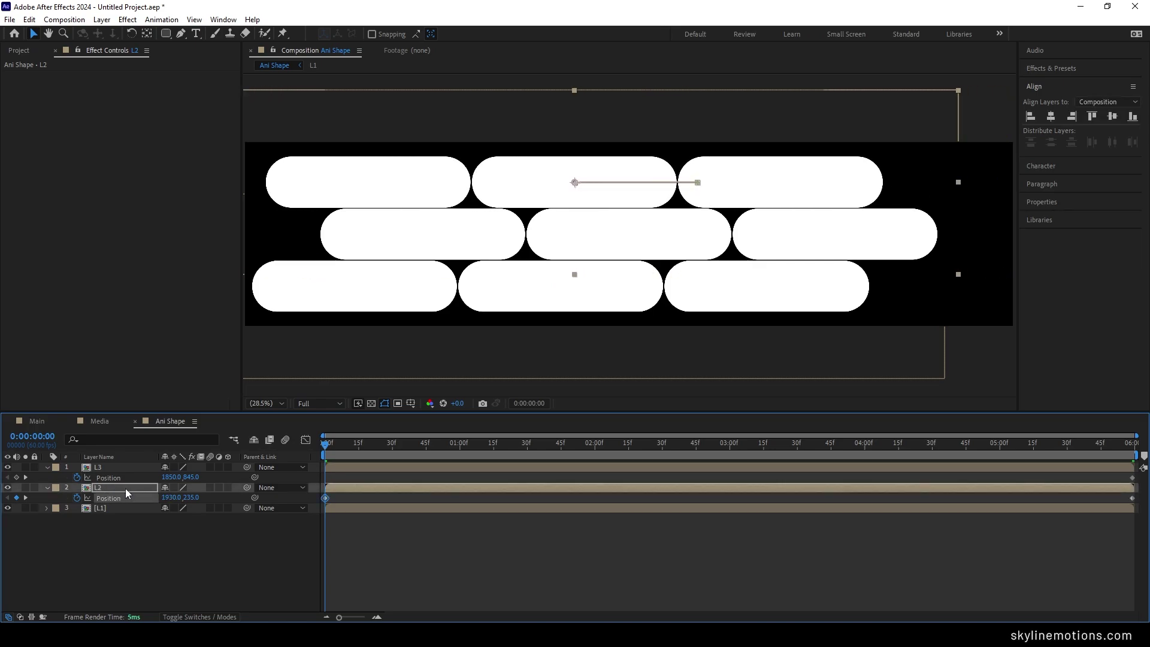
key(shift+Left)
key(shift+Left)
key(shift+Left)
key(shift+Left)
key(shift+Left)
key(shift+Left)
key(shift+Left)
key(shift+Left)
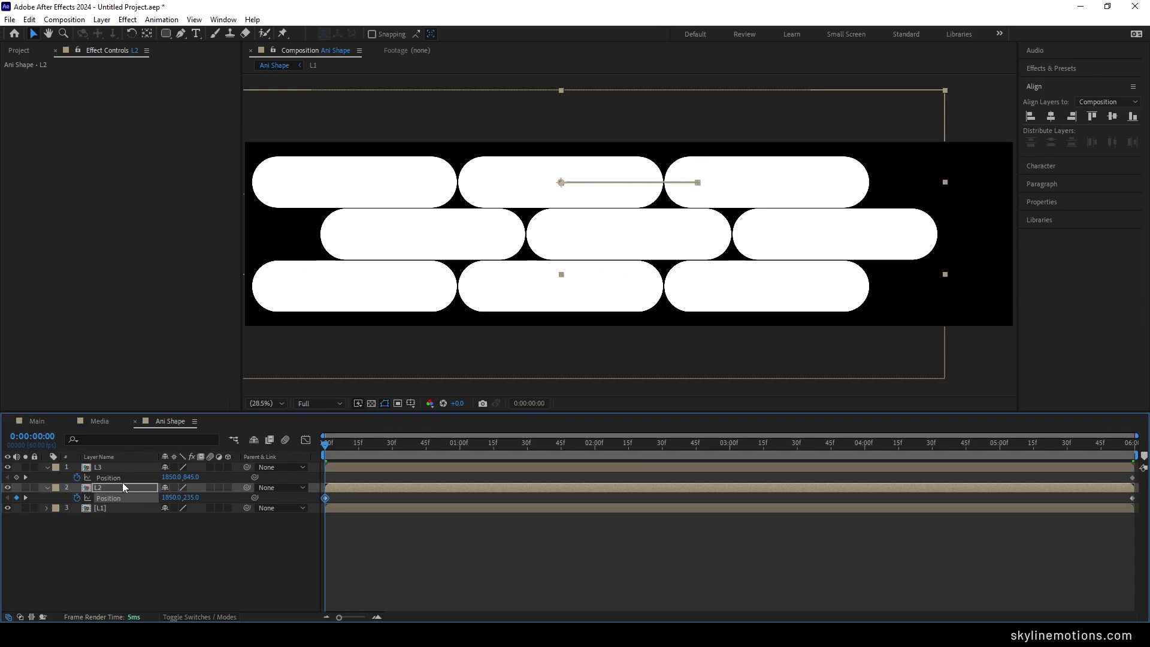
Step: At 0:00:00:00, move layer L3 right to X position 2650, creating its starting Position keyframe, and check the opposing slide
click(121, 469)
key(shift+Right)
key(shift+Right)
key(shift+Right)
key(shift+Right)
key(shift+Right)
key(shift+Right)
key(shift+Right)
key(shift+Right)
key(shift+Right)
key(shift+Right)
key(shift+Right)
key(shift+Right)
key(shift+Right)
key(shift+Right)
key(shift+Right)
key(shift+Right)
key(shift+Right)
key(shift+Right)
key(shift+Right)
key(shift+Right)
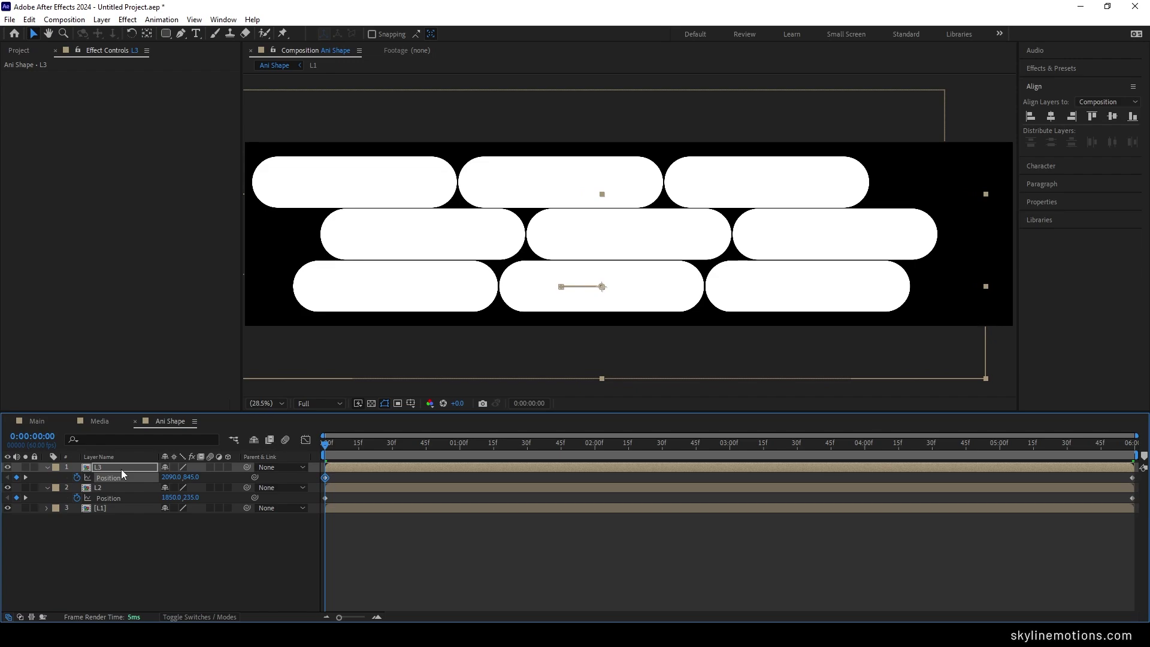
key(shift+Right)
key(shift+Right)
key(shift+Right)
key(shift+Right)
key(shift+Right)
key(shift+Right)
key(shift+Right)
key(shift+Right)
key(shift+Right)
key(shift+Right)
key(shift+Right)
key(shift+Right)
key(shift+Right)
key(shift+Right)
key(shift+Right)
key(shift+Right)
key(shift+Right)
key(shift+Right)
key(shift+Right)
key(shift+Right)
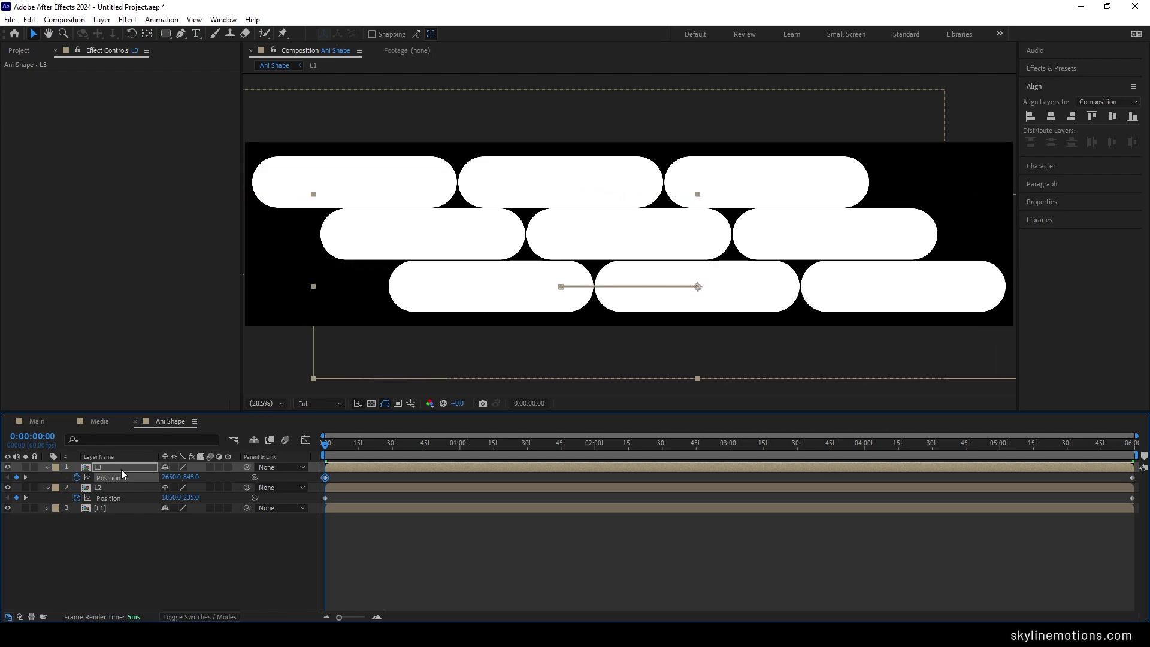
drag(337, 448, 706, 447)
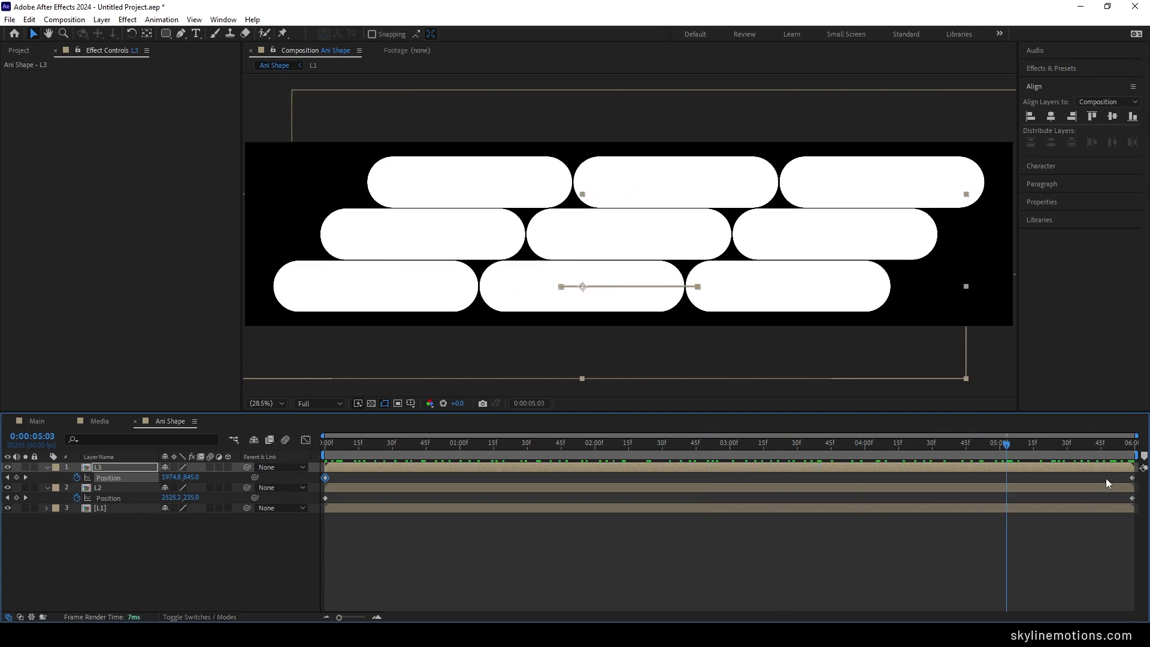
Step: Apply Easy Ease to the start and end Position keyframes of layers L2 and L3
drag(1105, 477, 1126, 501)
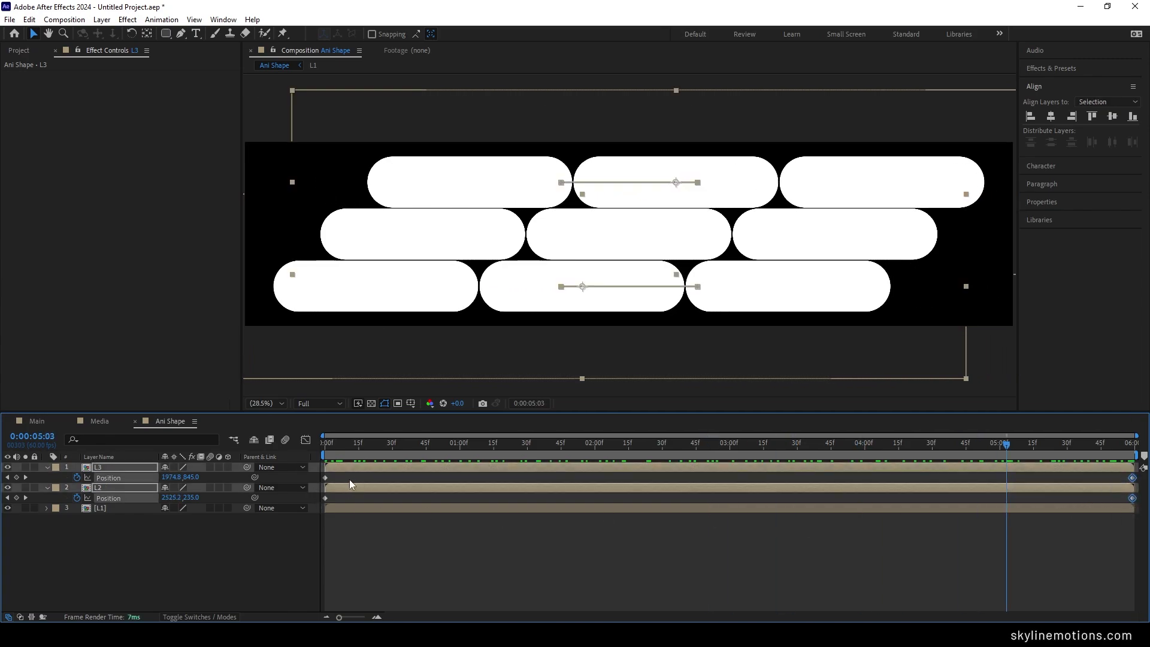
drag(349, 481, 321, 504)
key(F9)
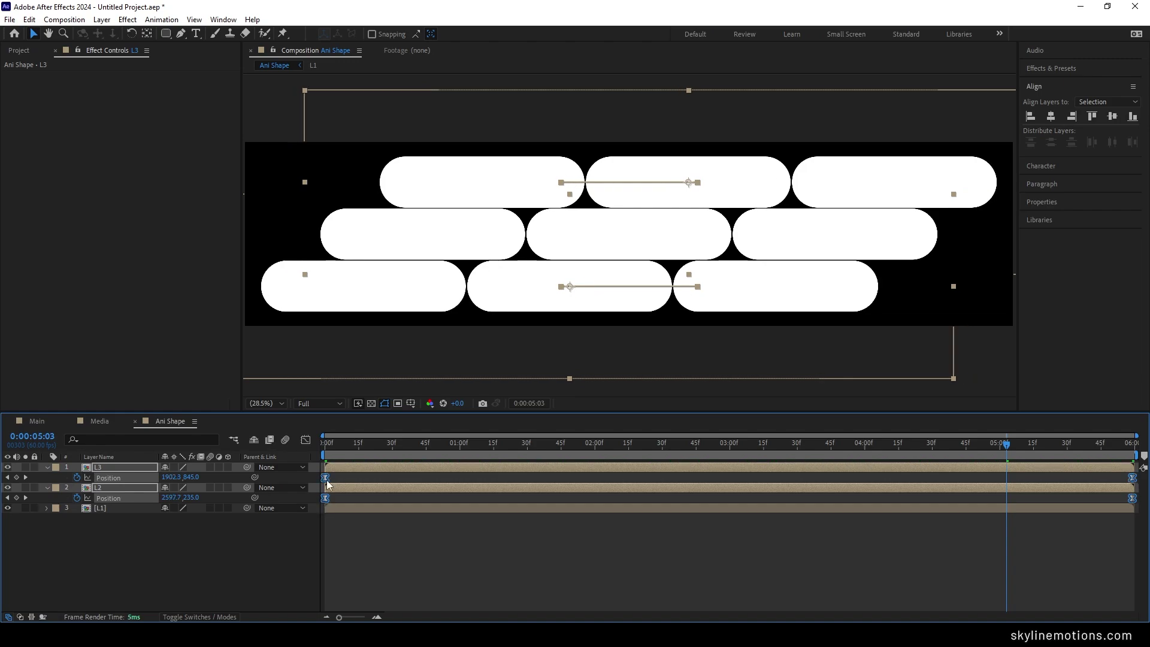
right_click(326, 479)
mouse_move(422, 470)
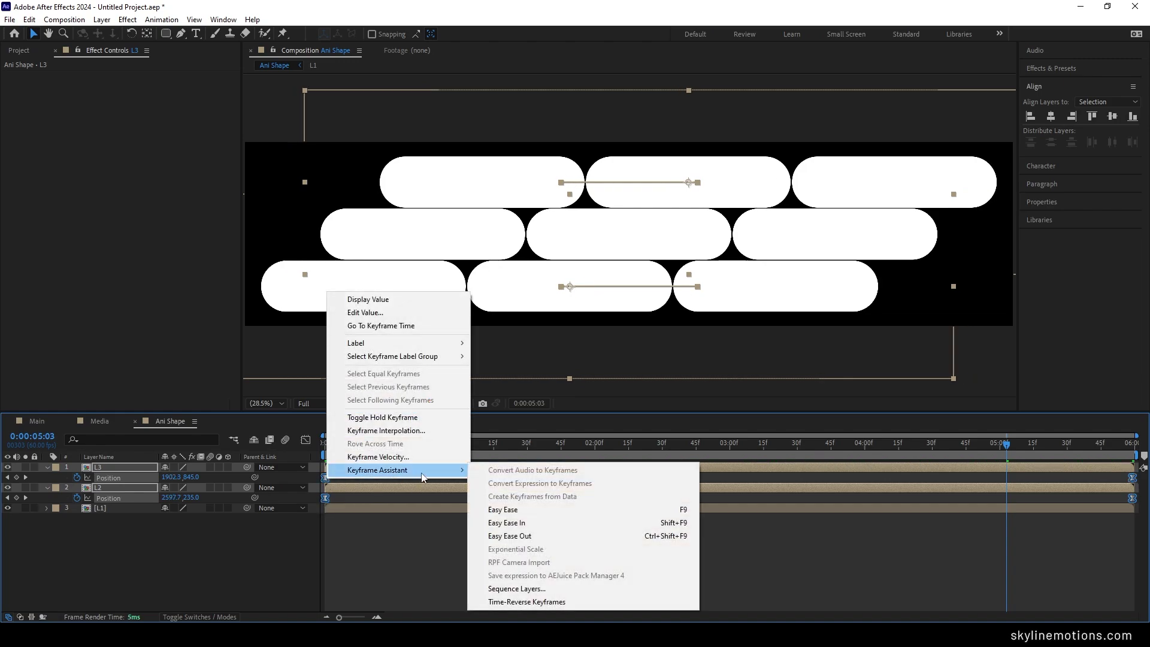
click(518, 513)
Step: Display the speed graph of the L2 and L3 Position animation and move the current time to 0:00:03:00
drag(326, 501, 323, 502)
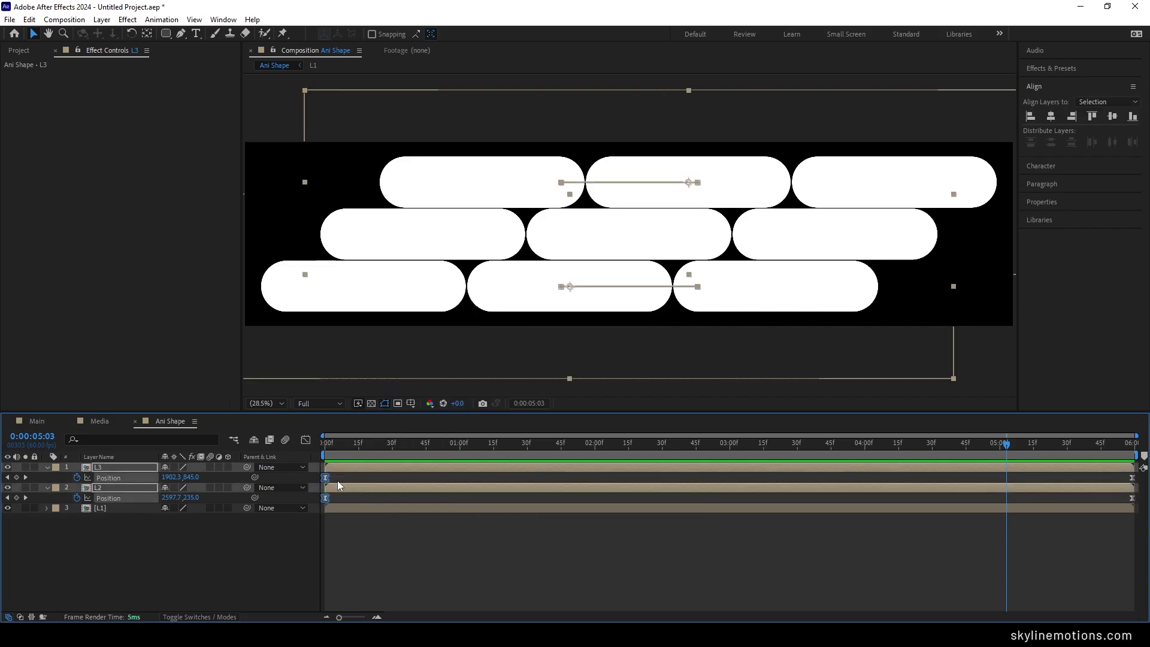
click(305, 440)
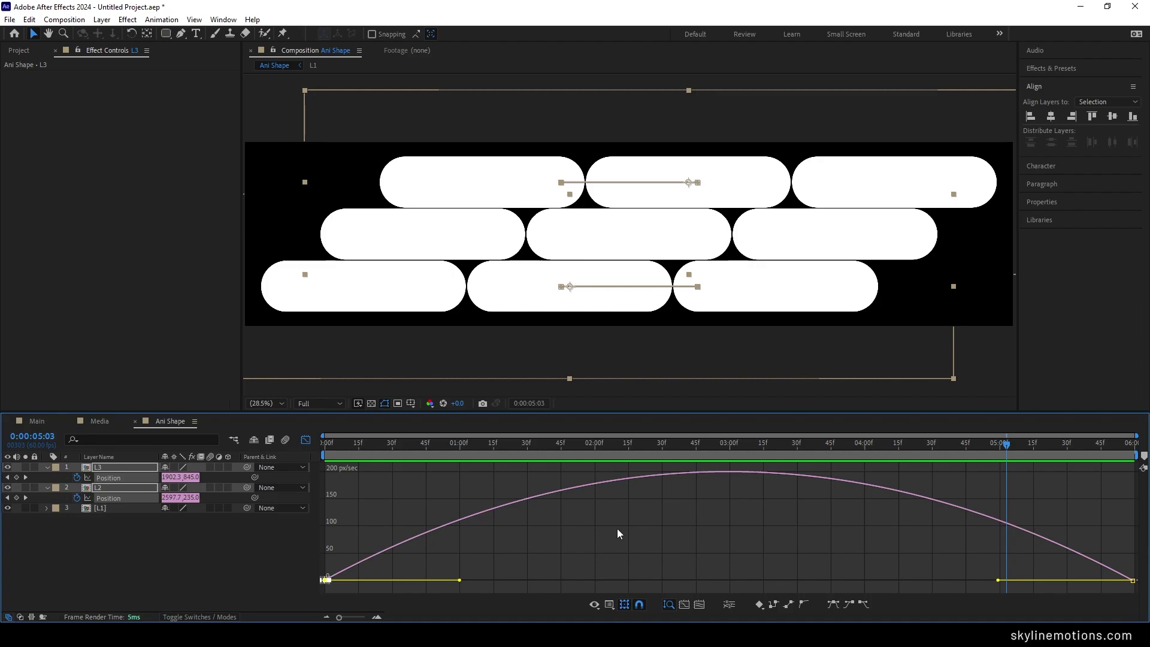
right_click(599, 522)
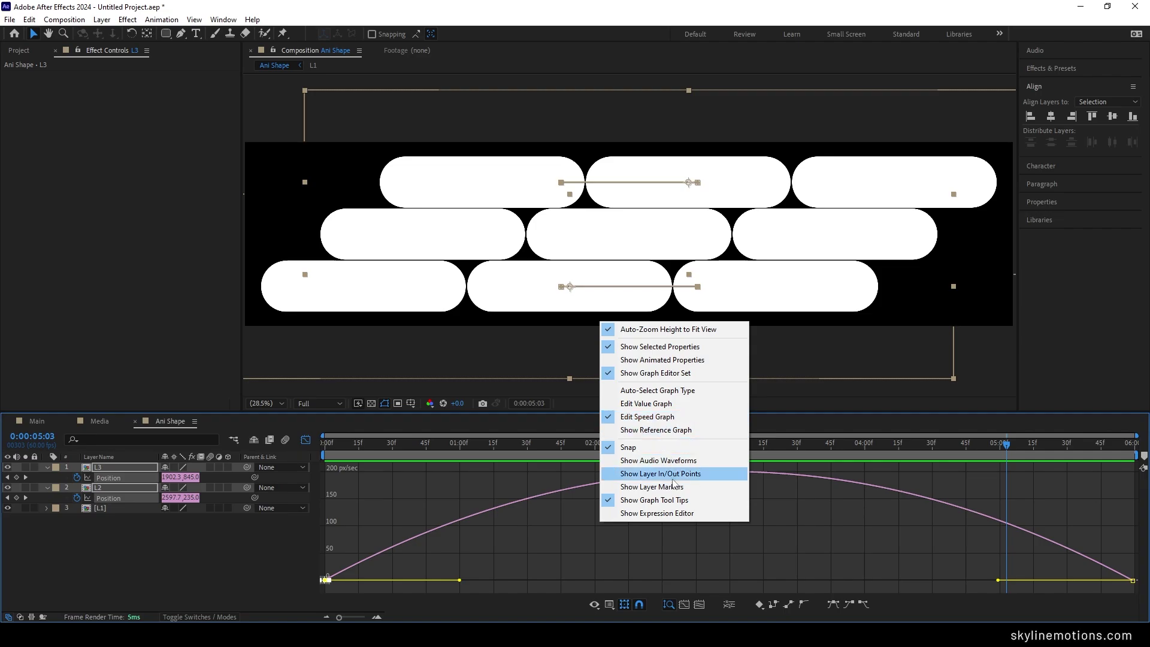
click(681, 534)
drag(747, 447, 728, 461)
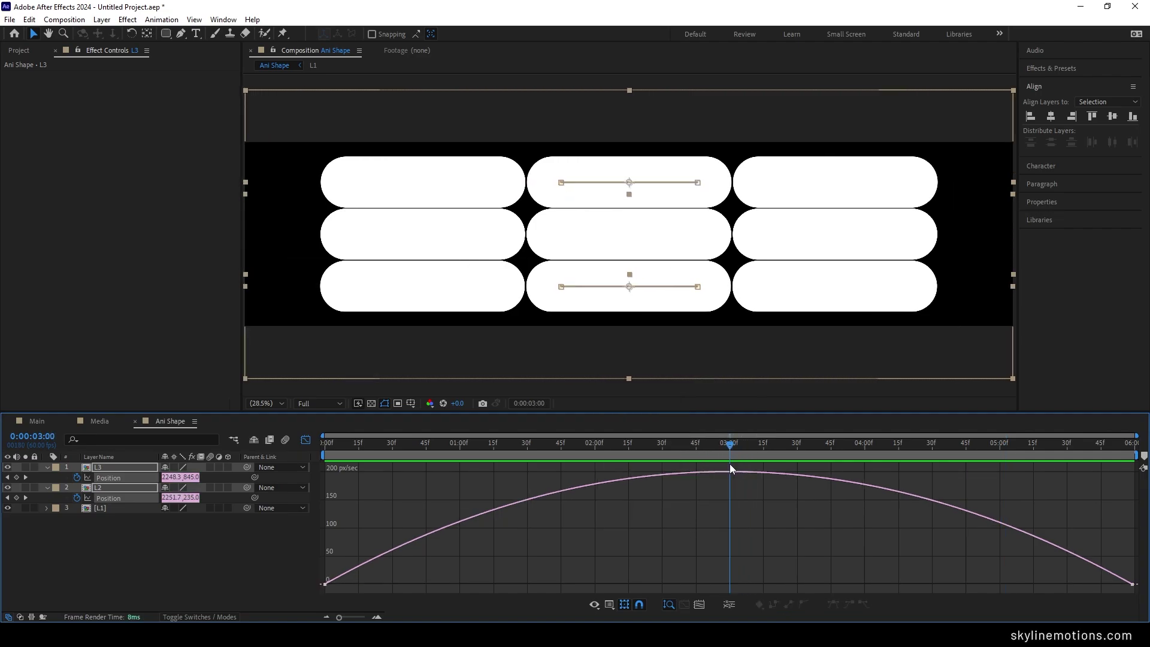
Step: Extend the L2 and L3 speed-graph handles to about 0:00:02:45 and 0:00:03:15 for a sharp midpoint peak, and preview the motion
drag(355, 543, 314, 594)
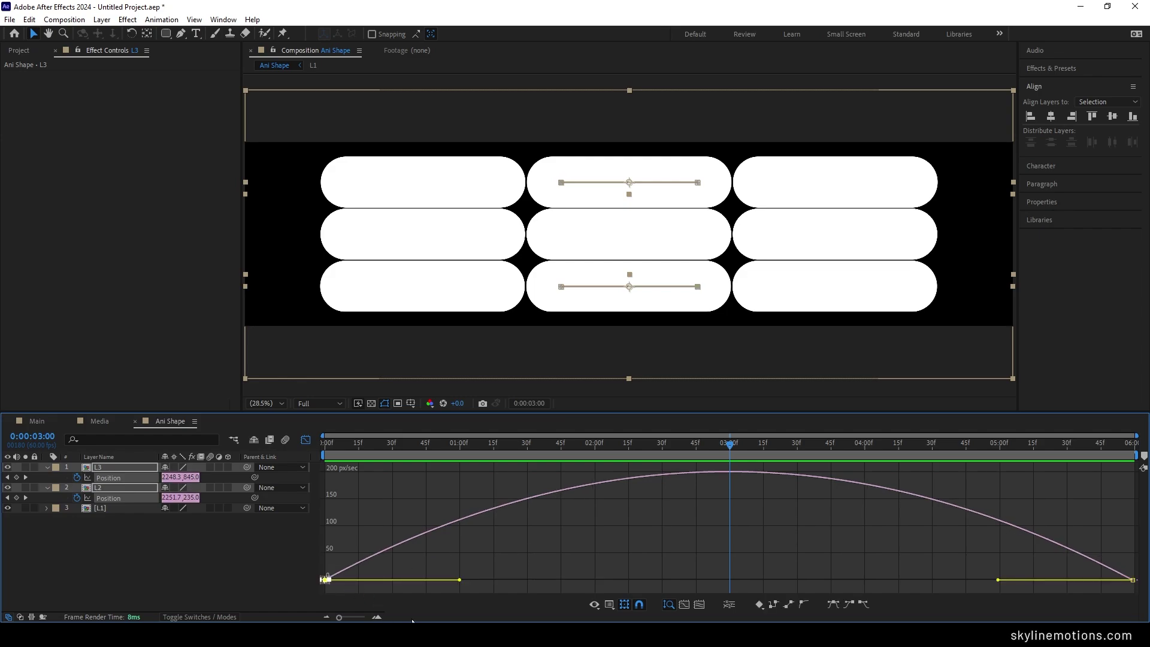
drag(460, 580, 696, 583)
drag(1101, 537, 1143, 594)
drag(999, 583, 761, 579)
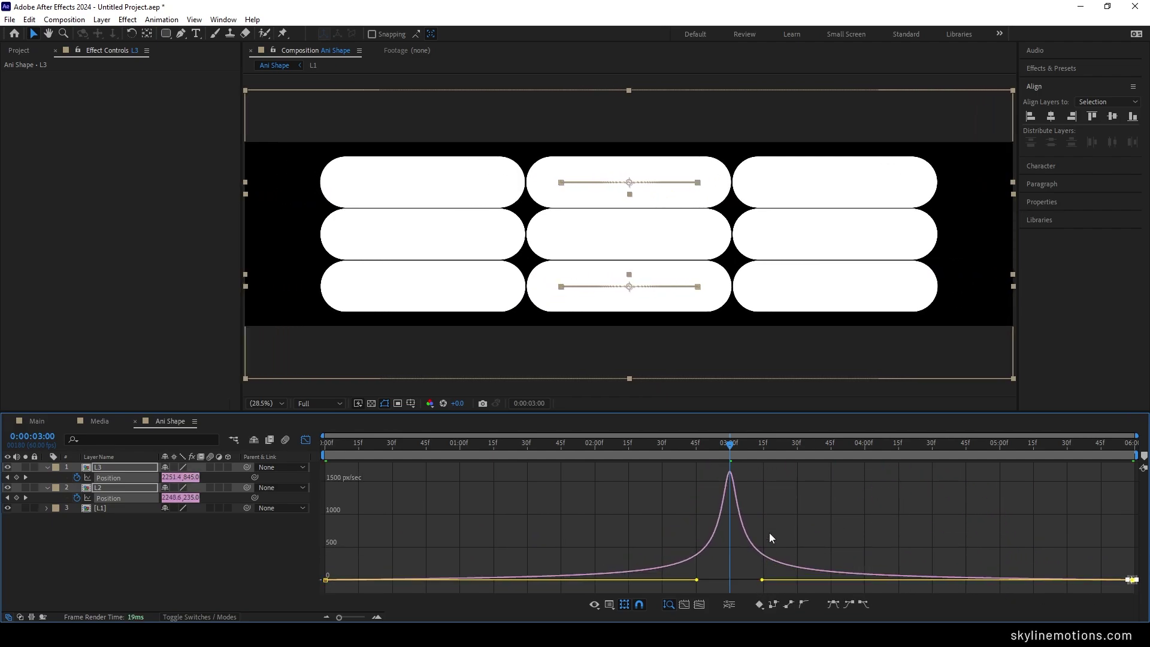
drag(659, 450, 595, 452)
key(space)
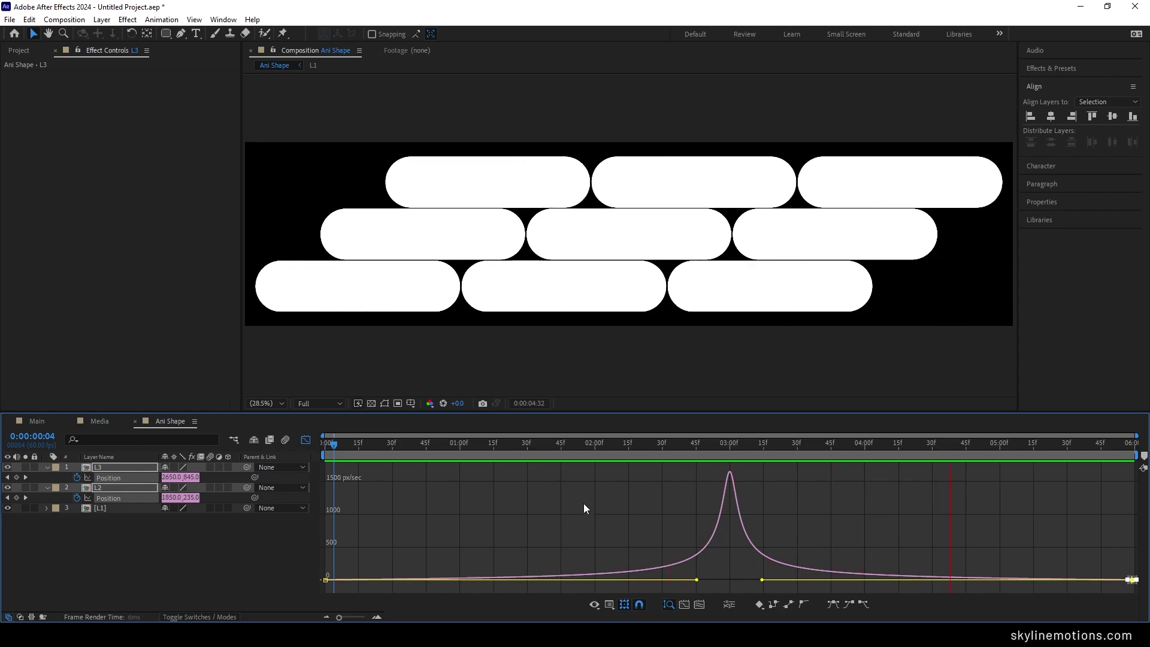
key(space)
click(305, 441)
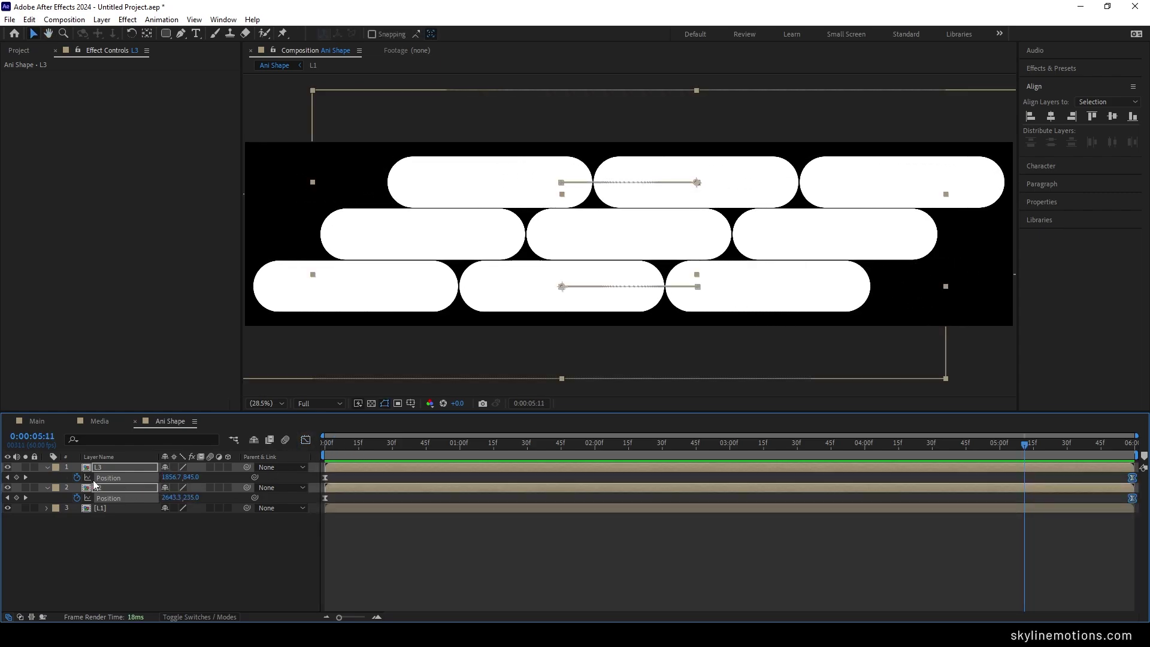
Step: Pre-compose layers L3, L2 and L1 together into a composition named Shapes
click(48, 467)
drag(117, 519, 120, 468)
right_click(131, 476)
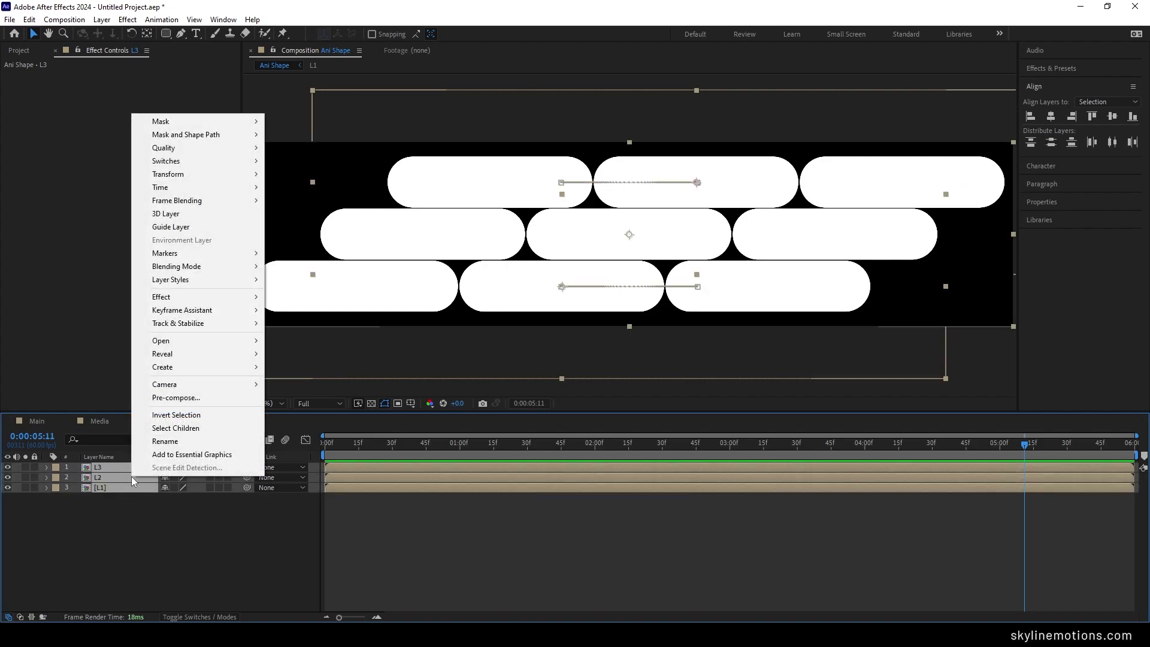
click(178, 399)
key(BackSpace)
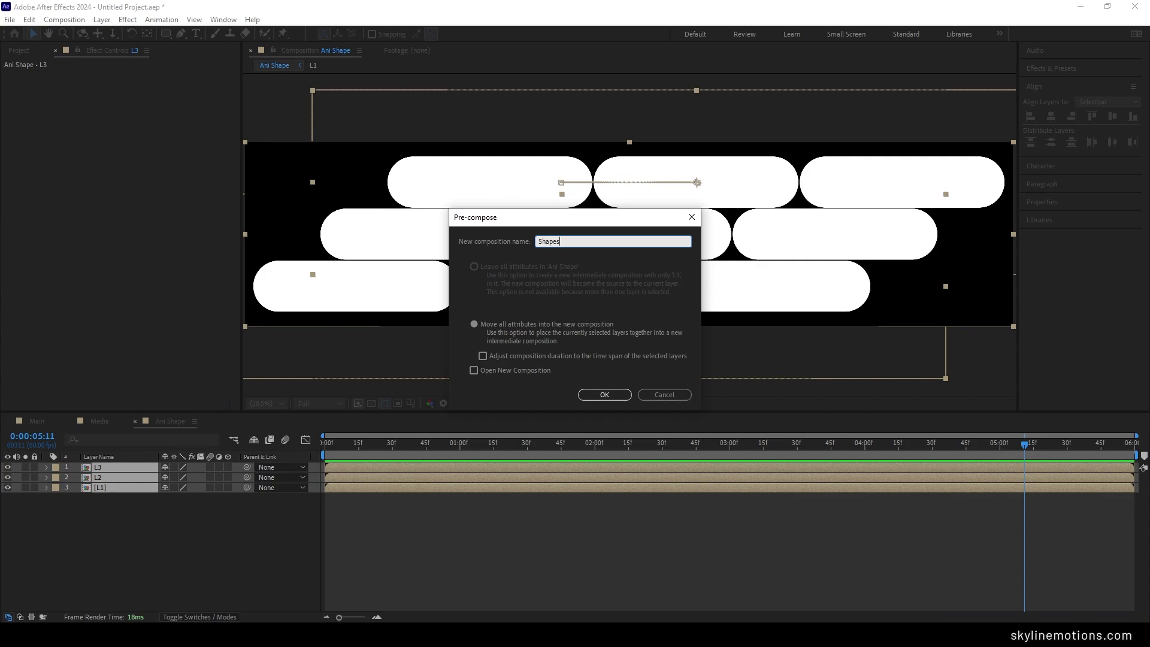
click(598, 394)
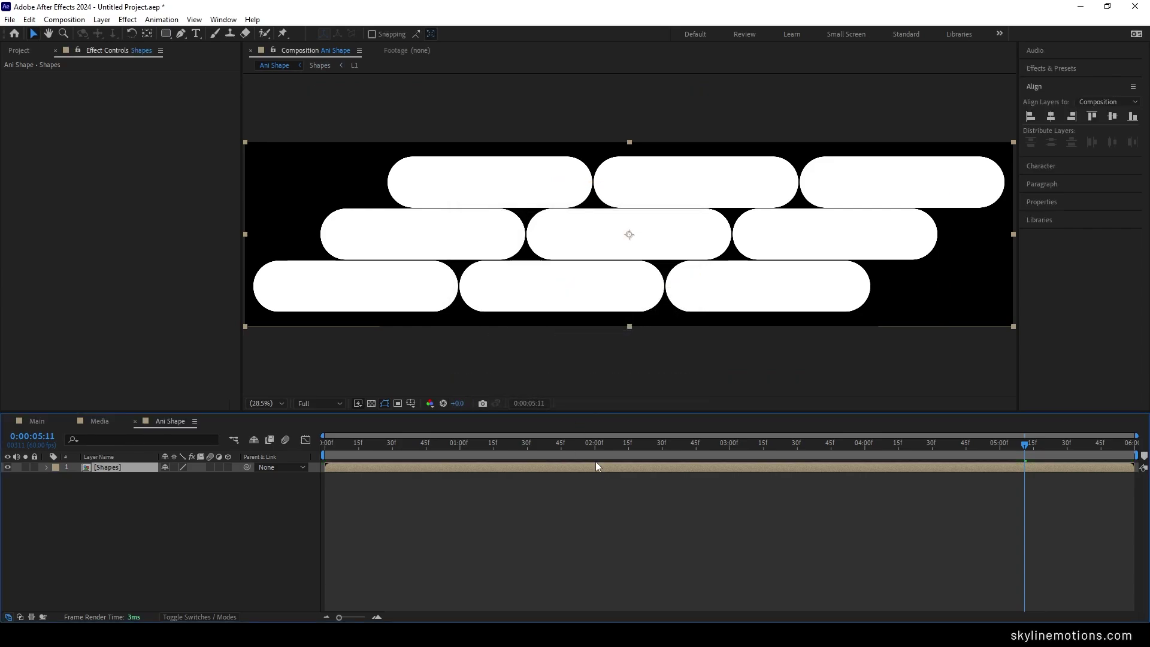
Step: Keyframe the Shapes layer's Position at 0:00:02:00 and move it off-frame left to X position -2270 at 0:00:00:00
mouse_move(580, 444)
mouse_down()
mouse_move(566, 443)
mouse_move(595, 444)
mouse_up()
key(p)
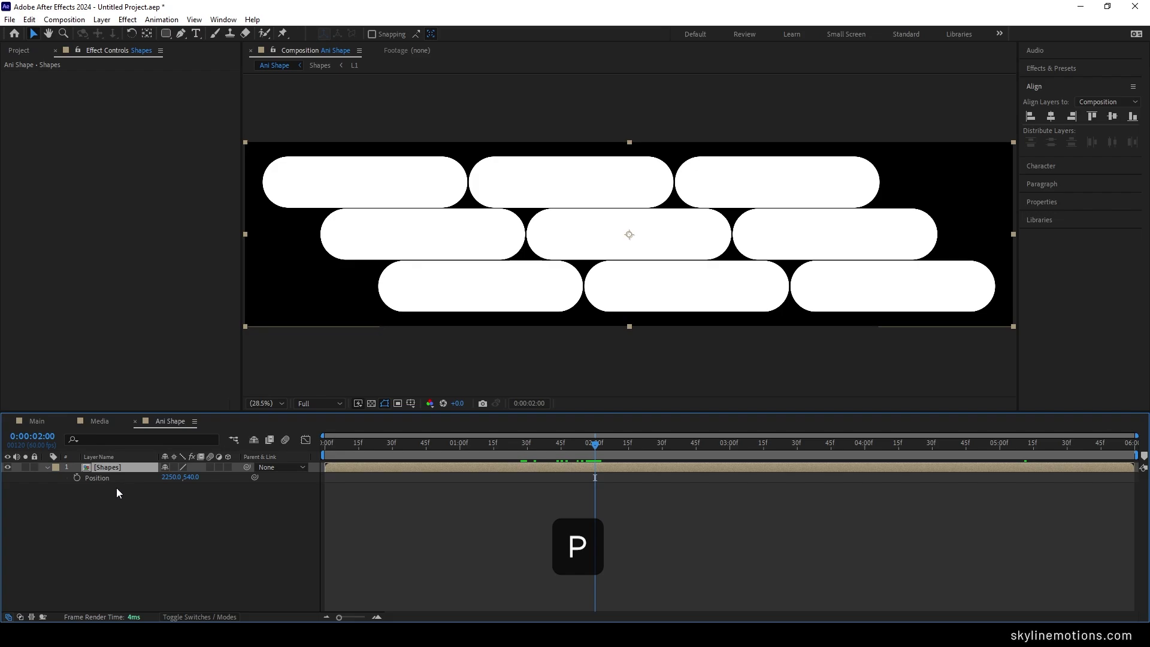
click(78, 477)
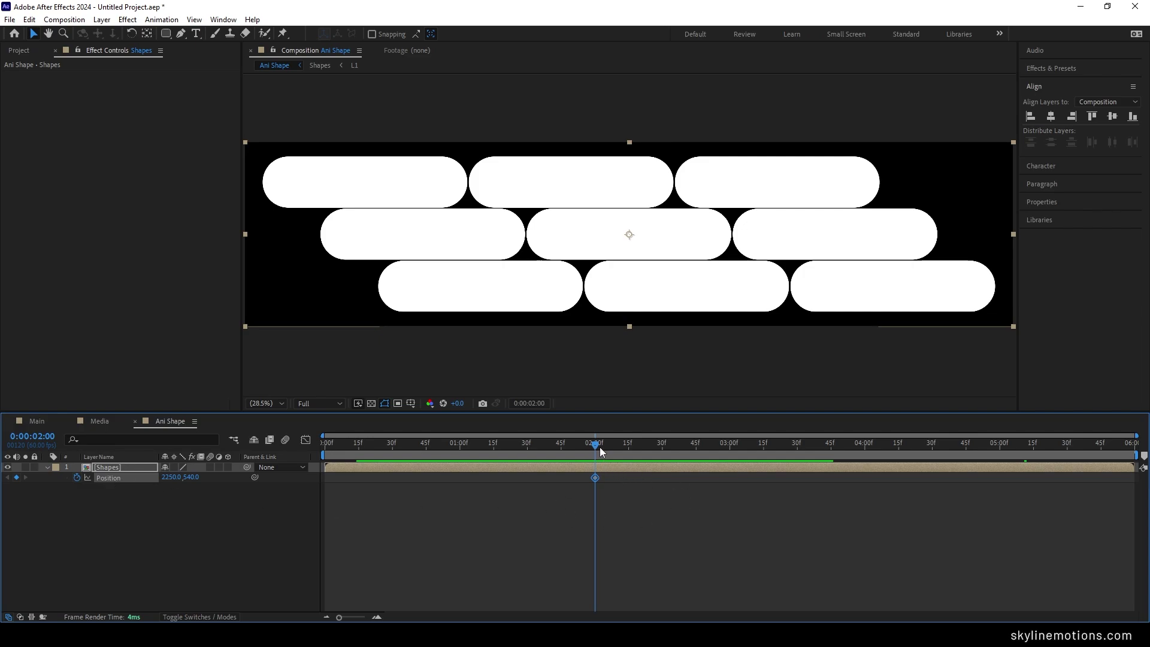
drag(595, 444, 321, 442)
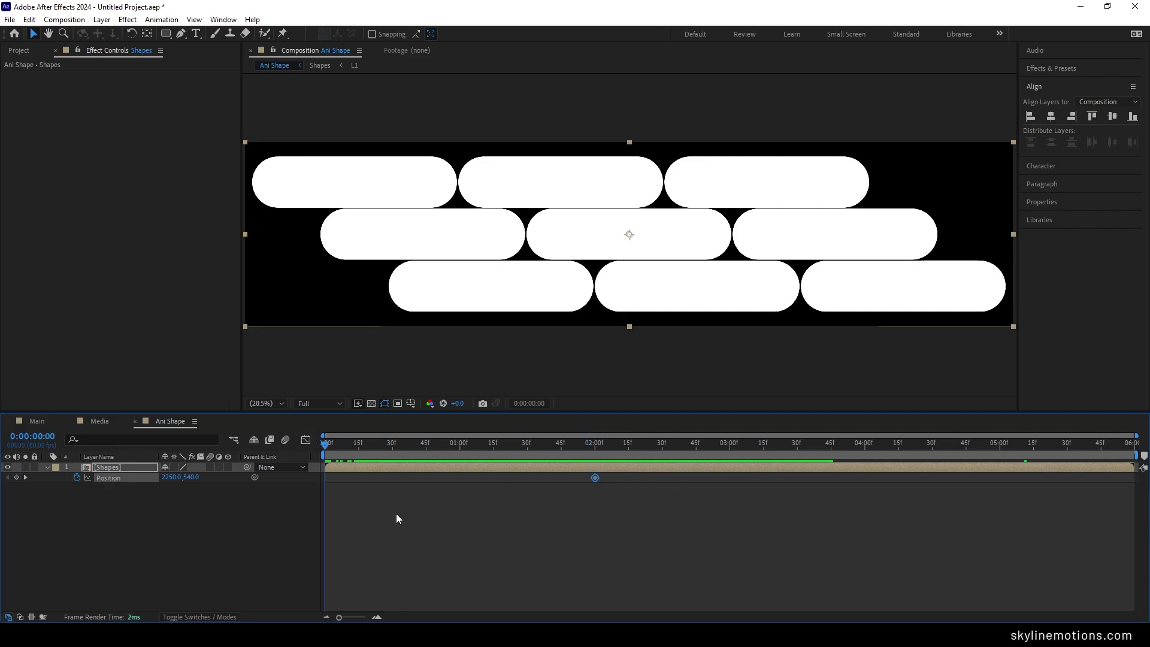
key(shift+Left)
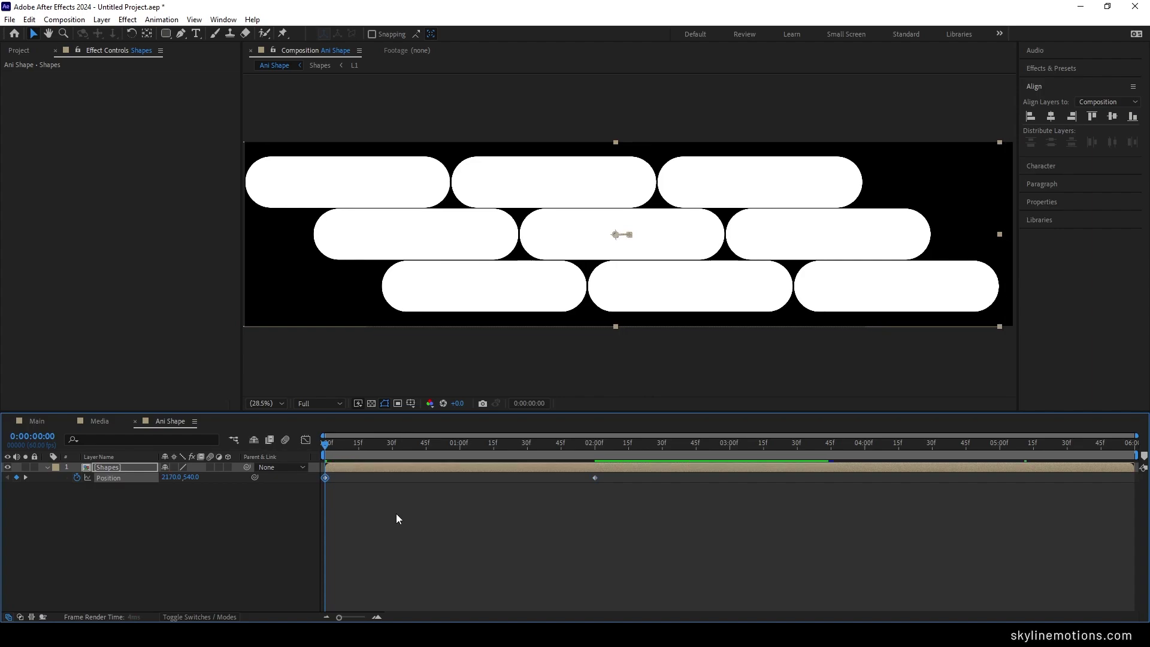
key(shift+Left)
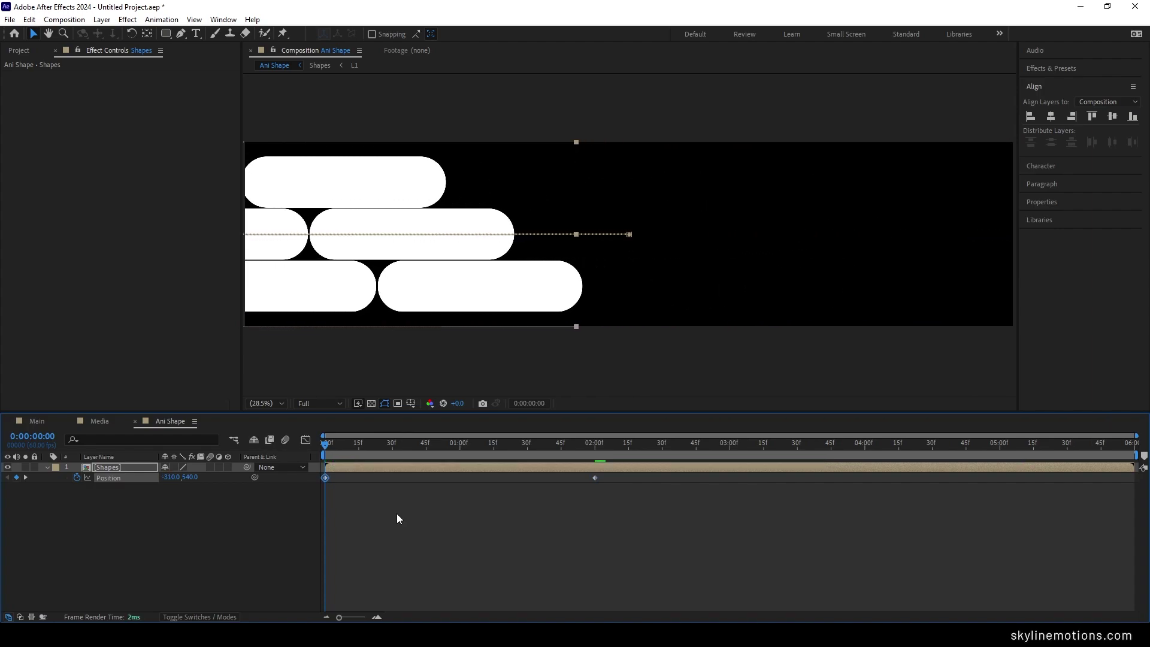
key(shift+Left)
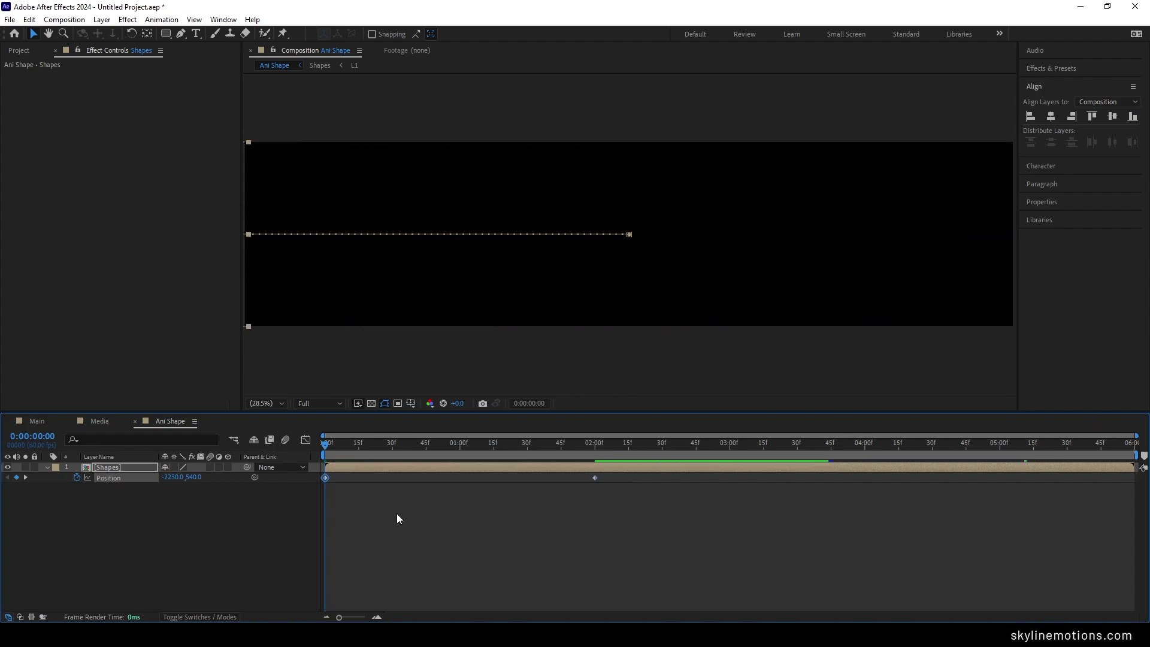
Step: Hold the Shapes layer's Position with a keyframe at 0:00:04:00 and move it off-frame right to X position 6770 at 0:00:05:59
drag(658, 452, 864, 473)
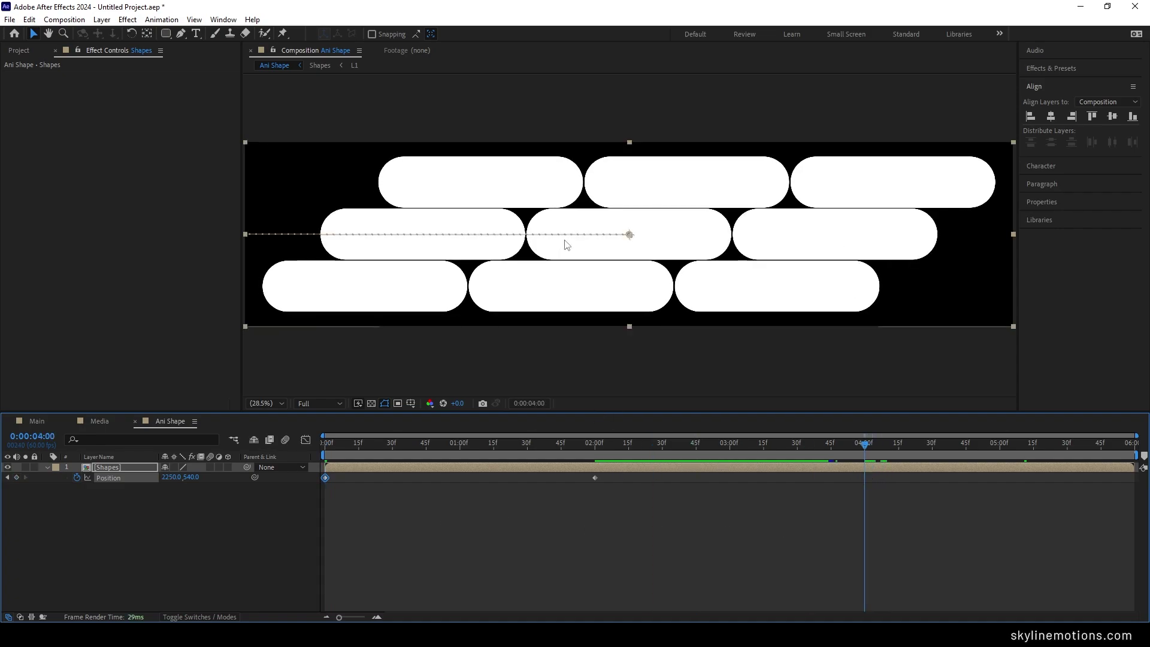
click(17, 477)
key(space)
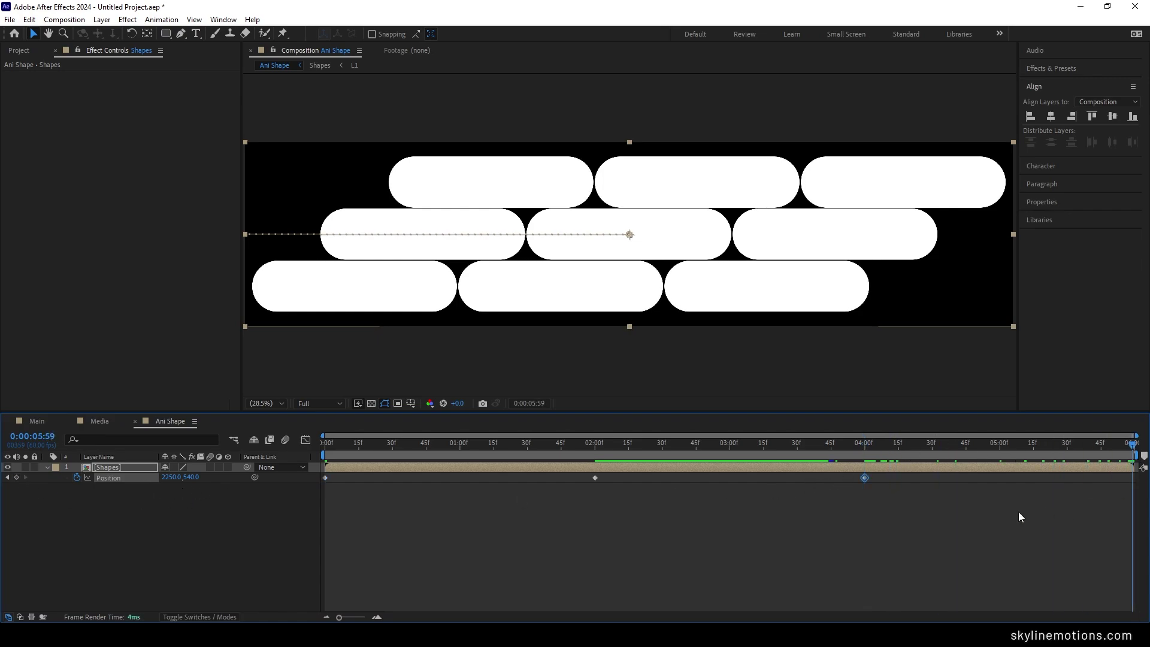
key(shift+Right)
key(shift+Right)
key(shift+Right)
key(shift+Right)
key(shift+Right)
key(shift+Right)
key(shift+Right)
key(shift+Right)
key(shift+Right)
key(shift+Right)
key(shift+Right)
key(shift+Right)
key(shift+Right)
key(shift+Right)
key(shift+Right)
key(shift+Right)
key(shift+Right)
key(shift+Right)
key(shift+Right)
key(shift+Right)
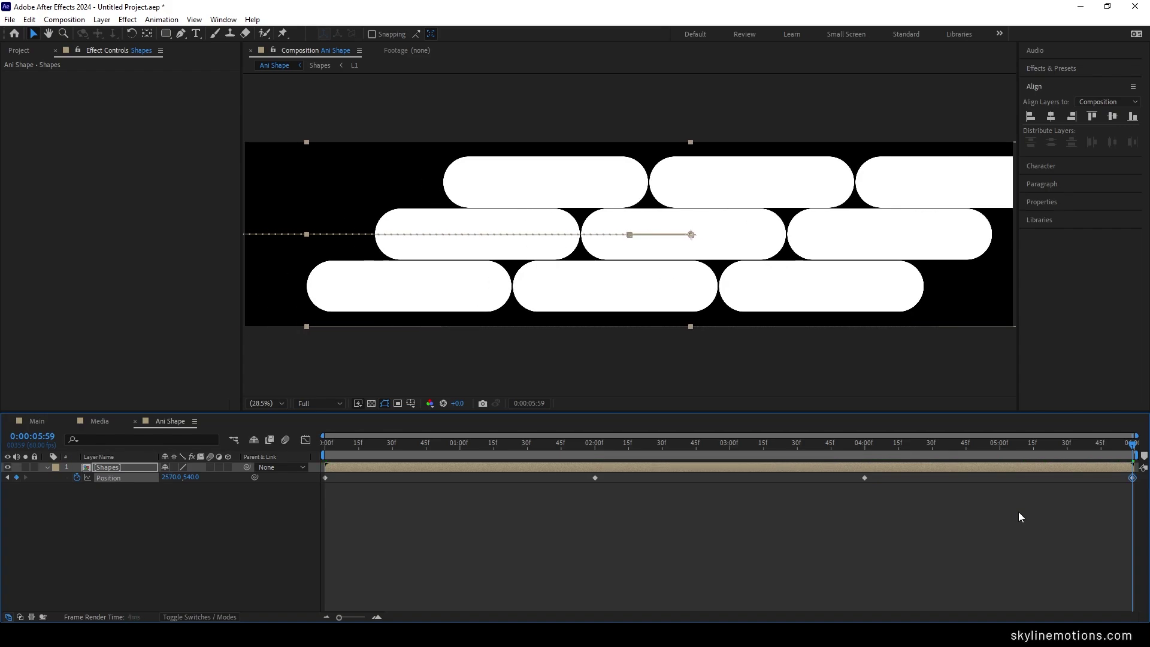
key(shift+Right)
key(shift+Right)
key(shift+Right)
key(shift+Right)
key(shift+Right)
key(shift+Right)
key(shift+Right)
key(shift+Right)
key(shift+Right)
key(shift+Right)
key(shift+Right)
key(shift+Right)
key(shift+Right)
key(shift+Right)
key(shift+Right)
key(shift+Right)
key(shift+Right)
key(shift+Right)
key(shift+Right)
key(shift+Right)
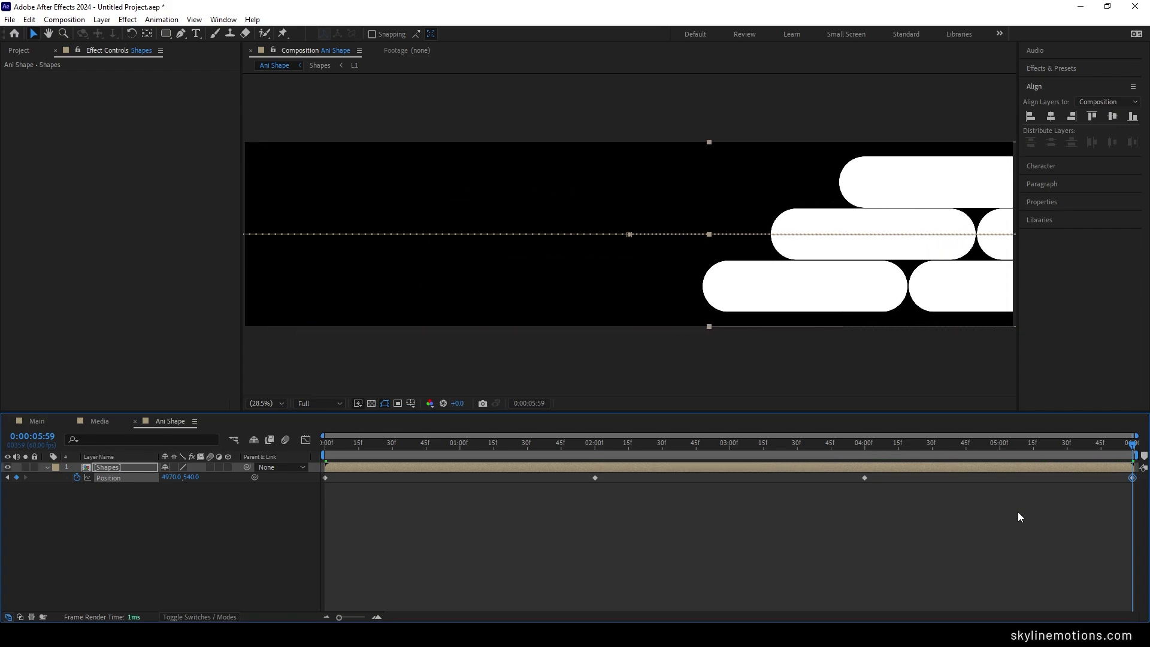
key(shift+Right)
key(shift+Right)
key(shift+Right)
key(shift+Right)
key(shift+Right)
key(shift+Right)
key(shift+Right)
key(shift+Right)
key(shift+Right)
key(shift+Right)
key(shift+Right)
key(shift+Right)
key(shift+Right)
key(shift+Right)
key(shift+Right)
key(shift+Right)
key(shift+Right)
key(shift+Right)
key(shift+Right)
key(shift+Right)
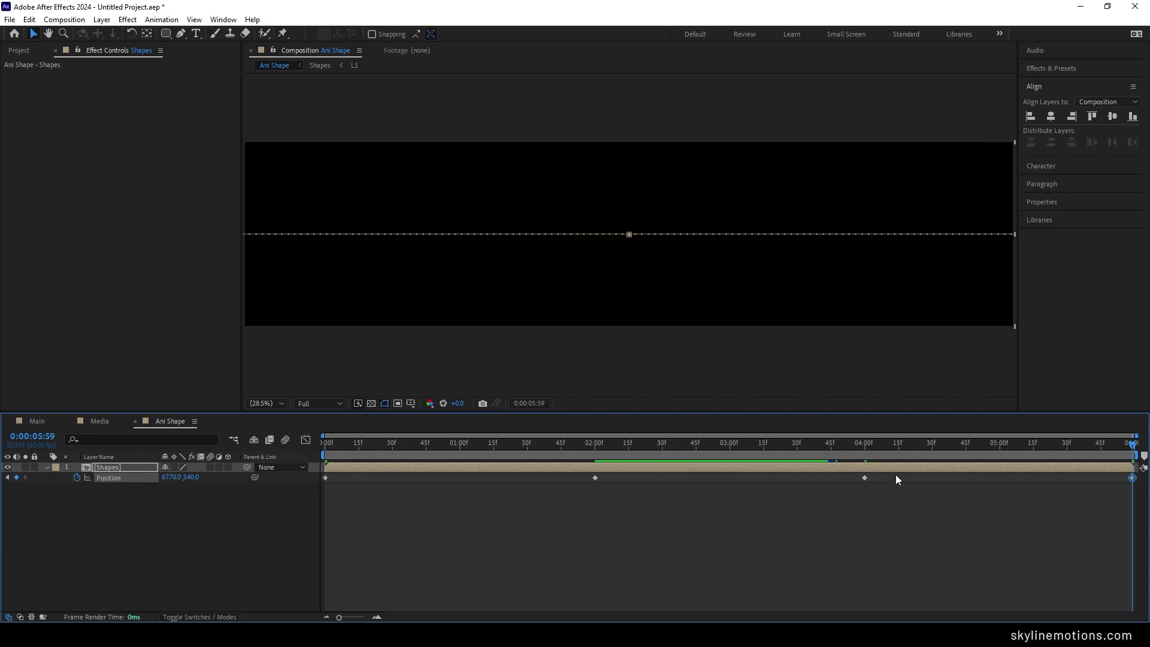
Step: Easy Ease all Shapes Position keyframes and reshape the speed graph for a fast entrance and exit with long easing around the hold
drag(895, 474, 315, 498)
key(F9)
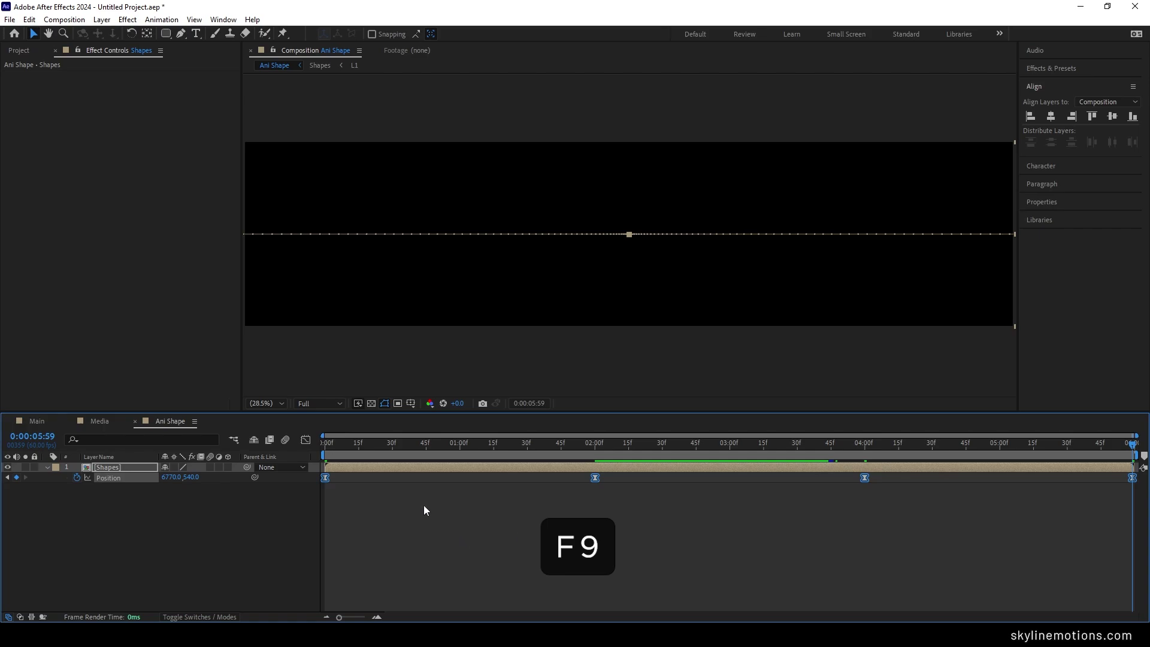
click(309, 438)
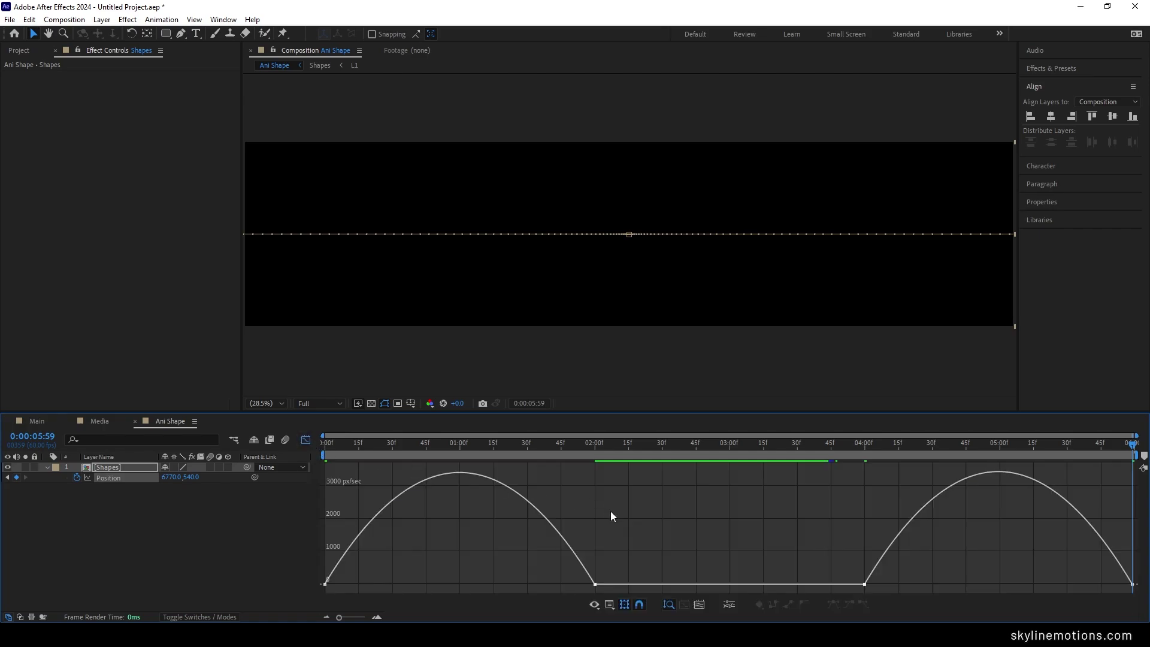
drag(607, 570, 439, 587)
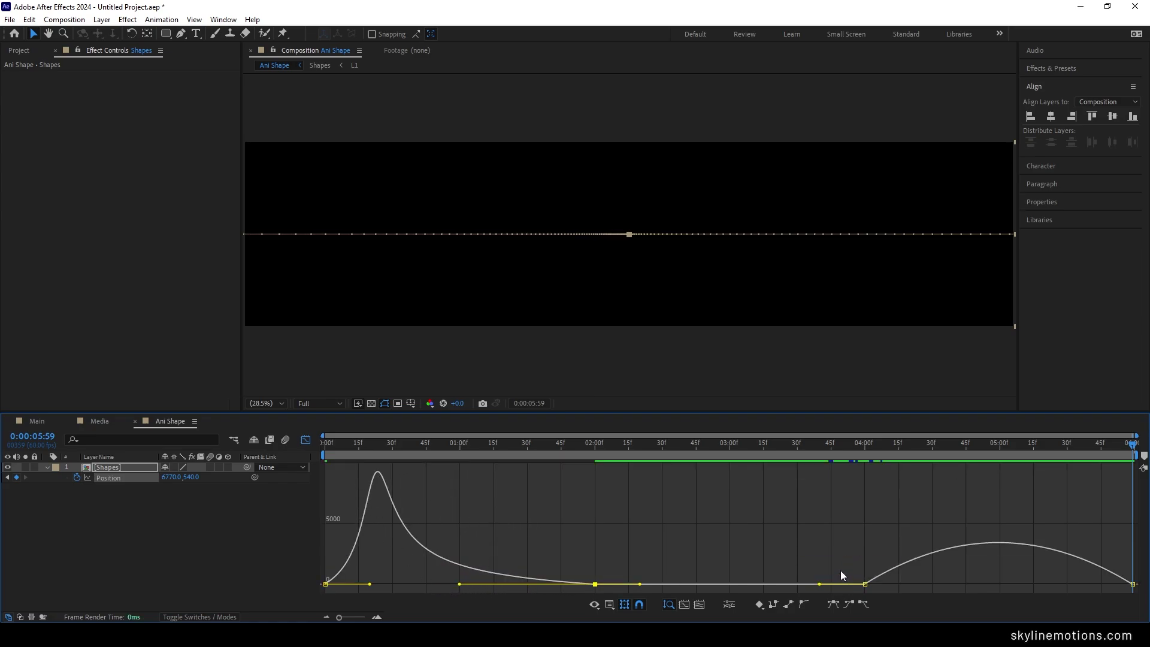
drag(846, 563, 1024, 580)
key(space)
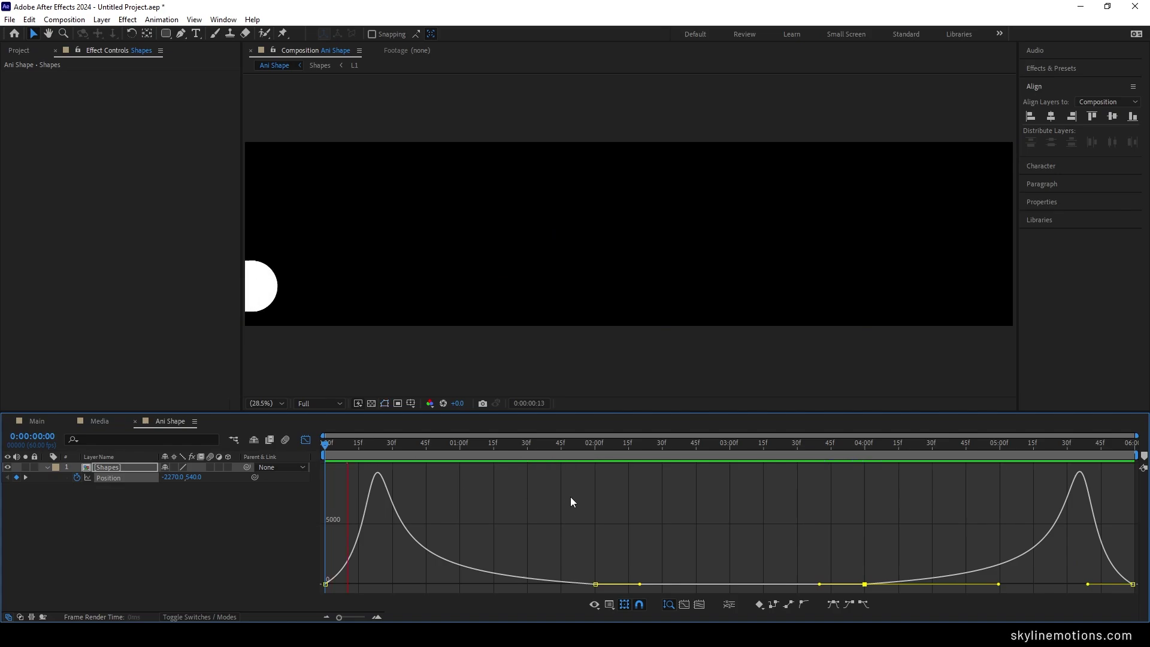
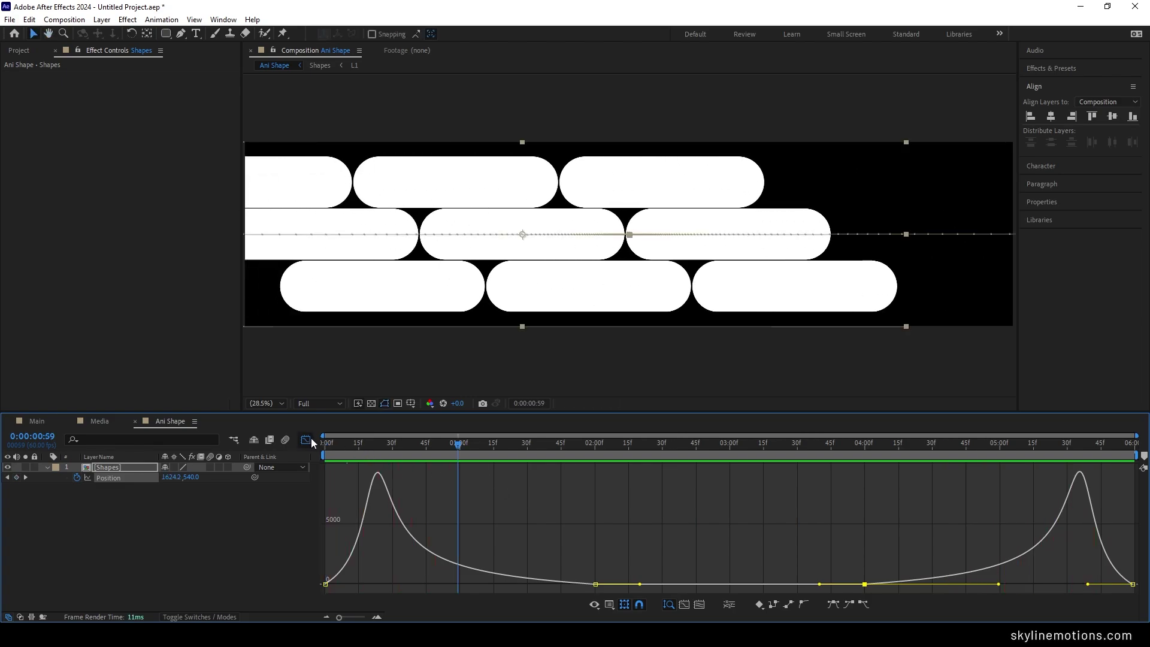
Step: Add the Ani Shape composition to the Main composition as the layer above Media
click(38, 423)
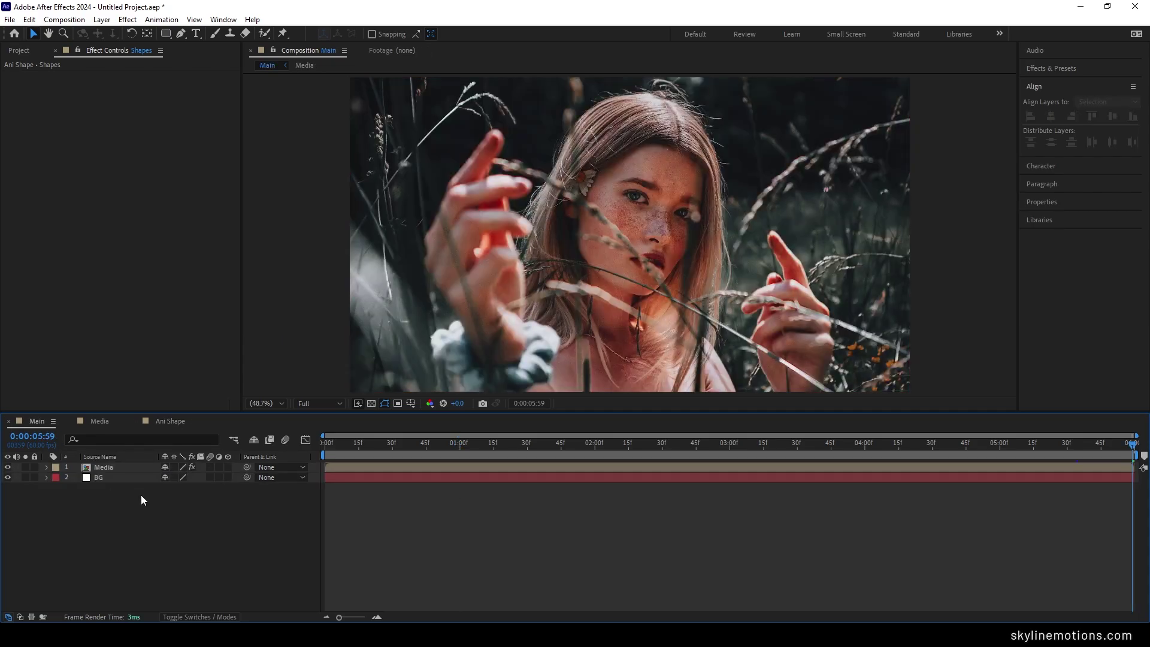
click(23, 51)
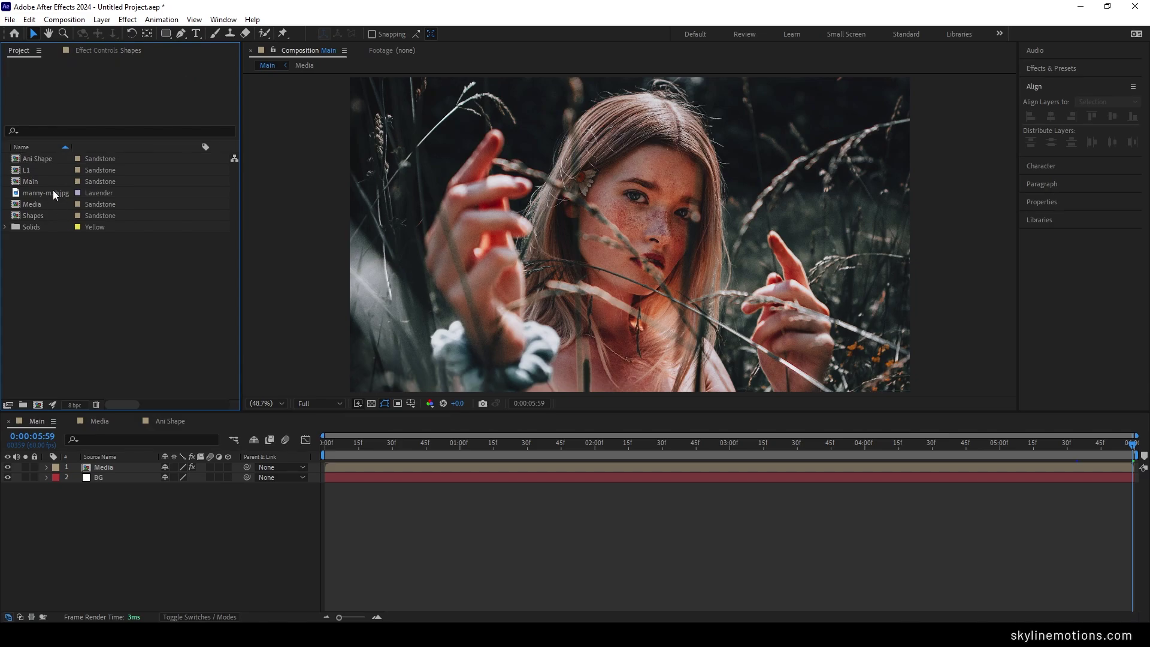
drag(43, 159, 118, 383)
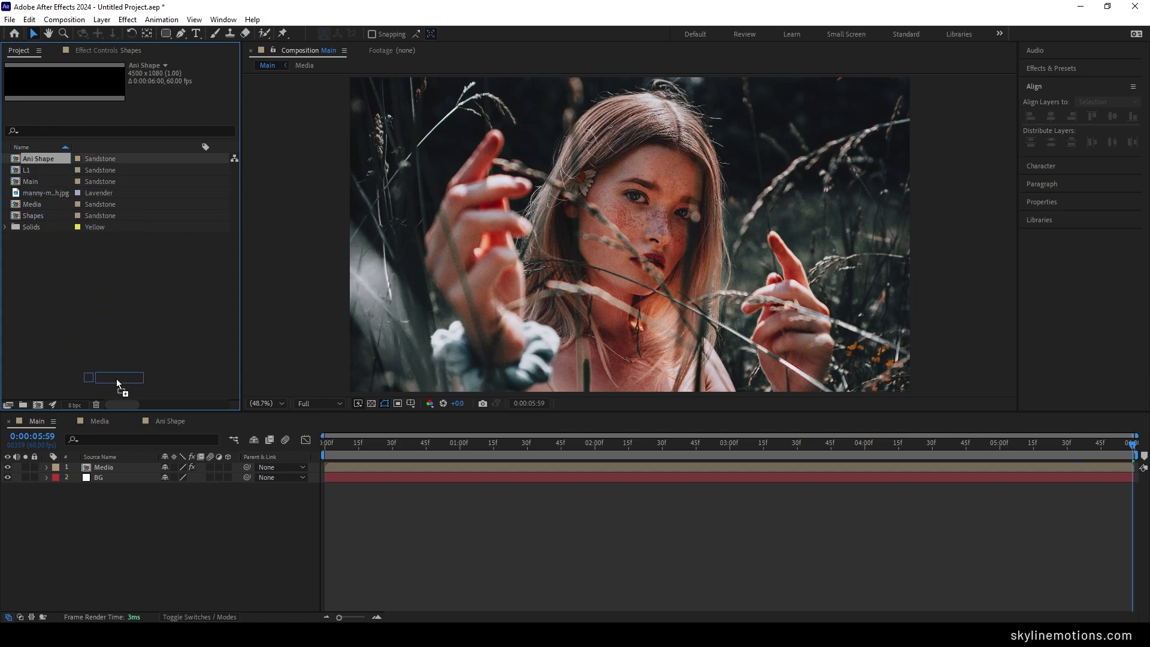
drag(124, 456, 125, 464)
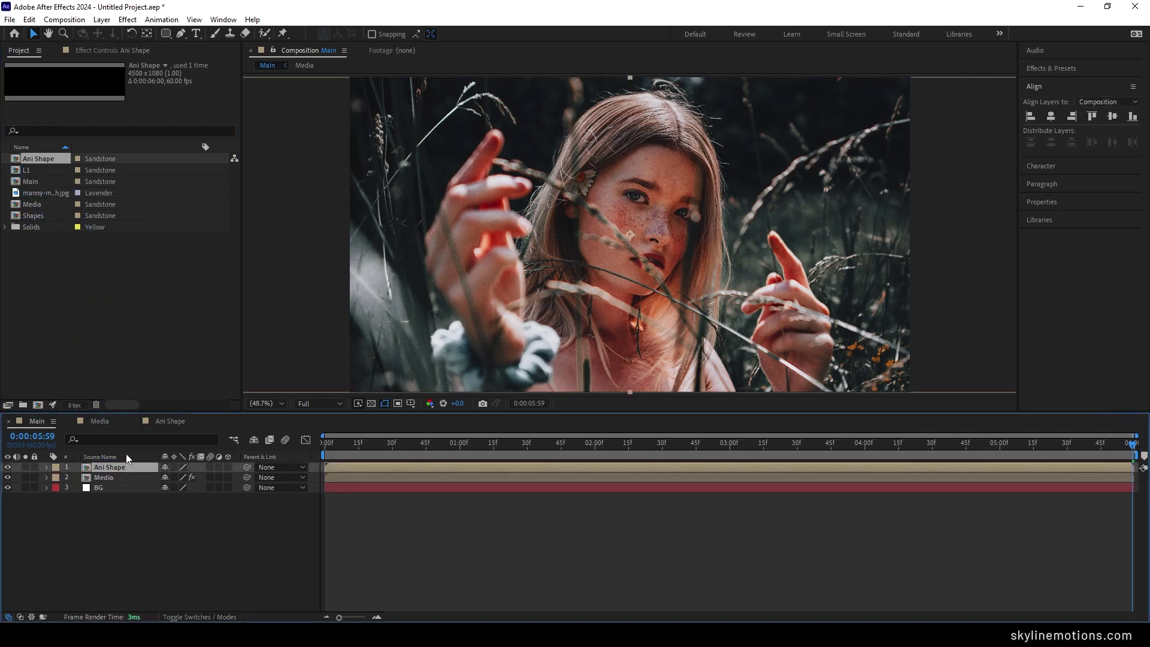
Step: Set the Media layer's track matte to Ani Shape and preview the masked animation
click(110, 477)
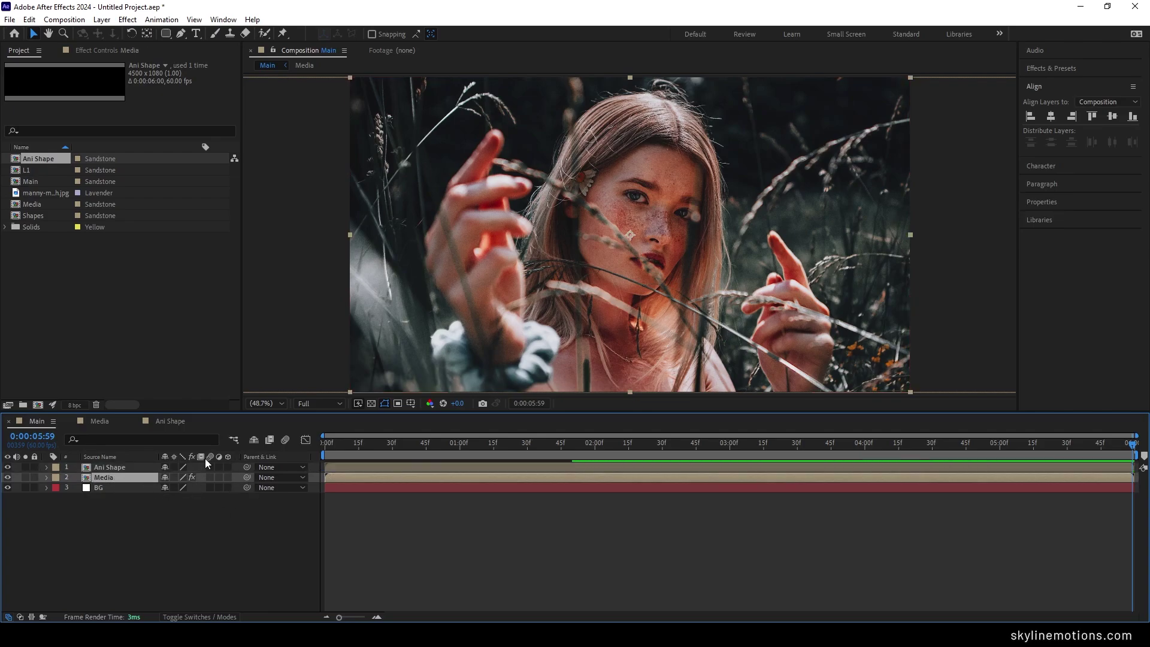
click(183, 616)
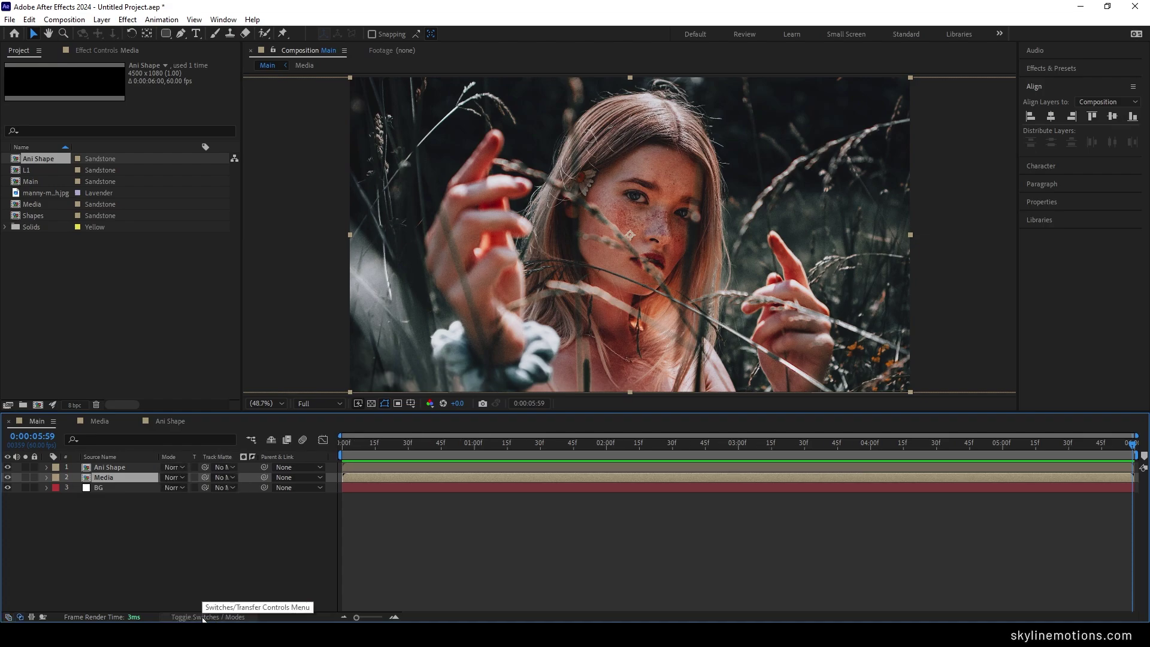
click(224, 477)
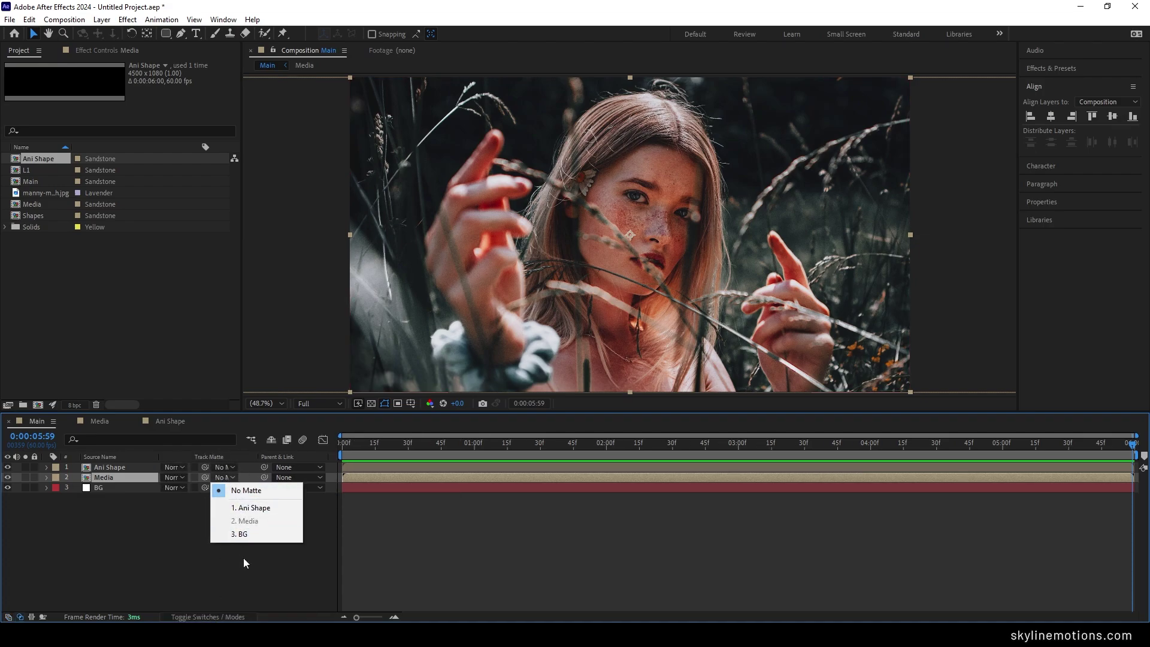
click(244, 509)
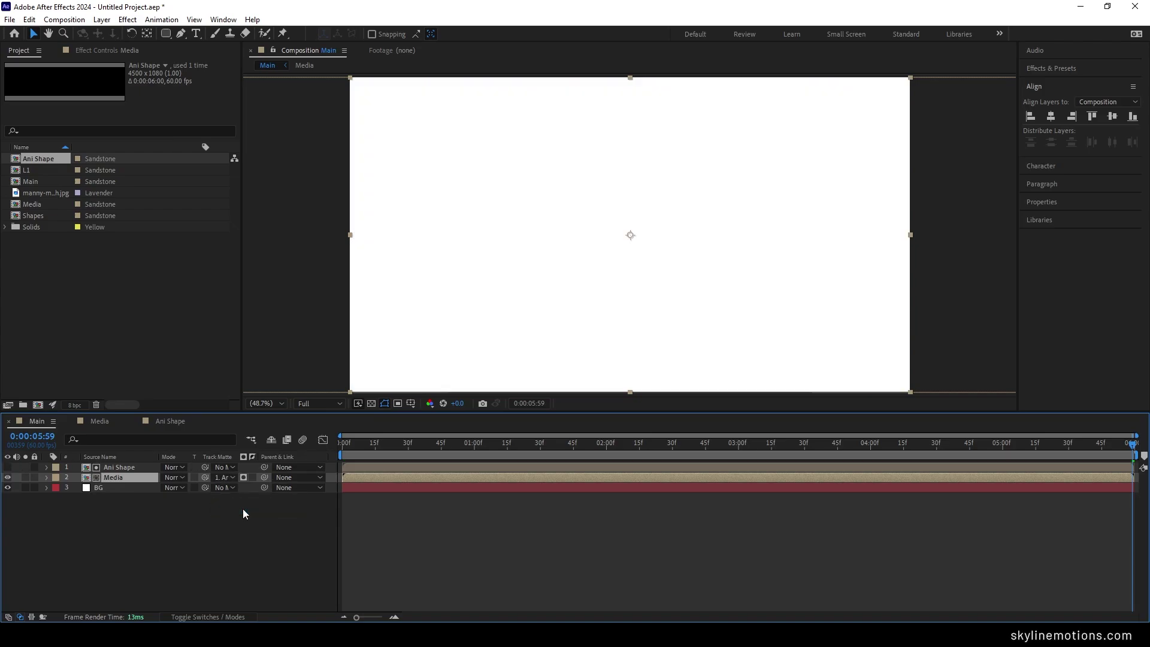
key(space)
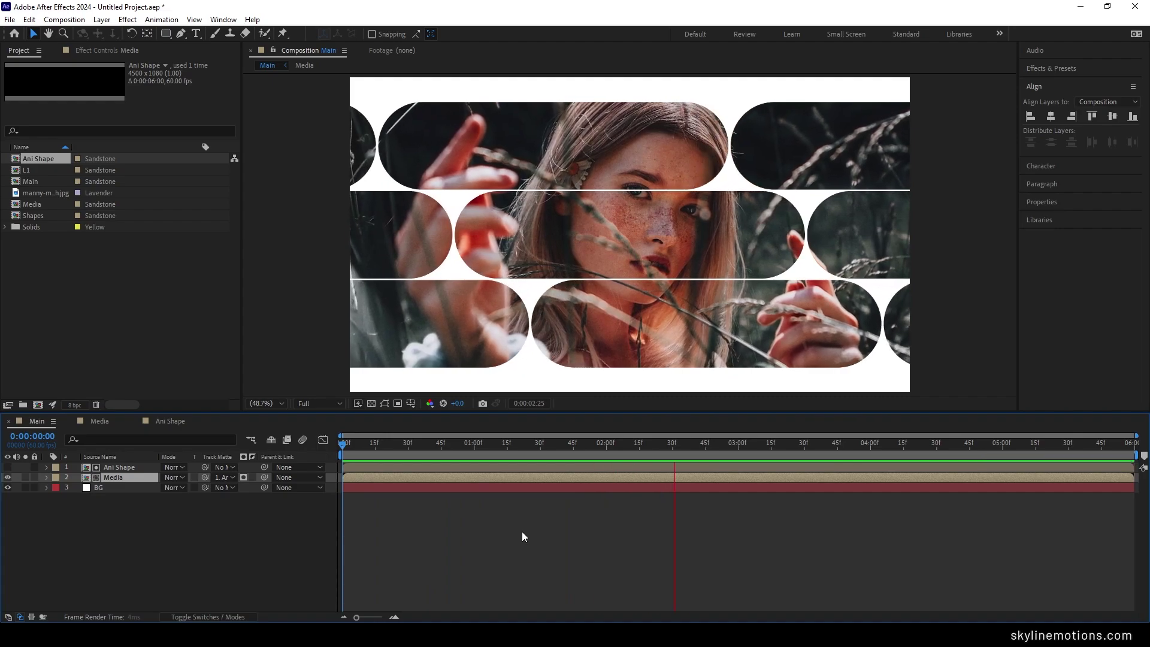
key(space)
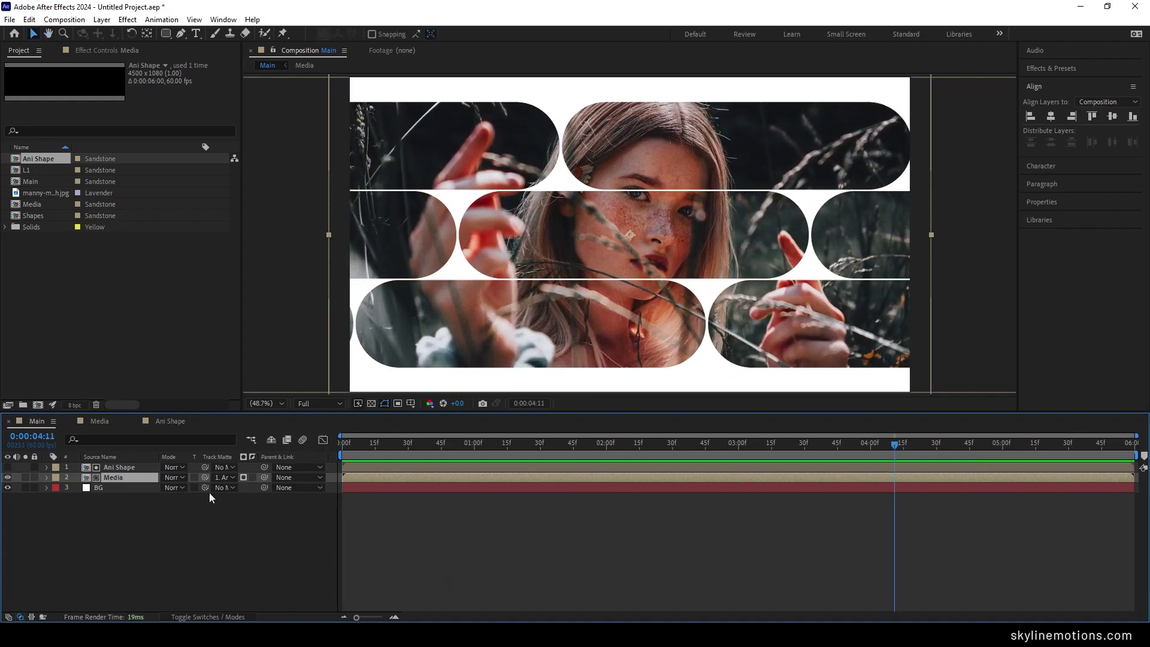
Step: Set the Ani Shape layer's Rotation to -45° and its Scale to 125%
click(124, 469)
key(r)
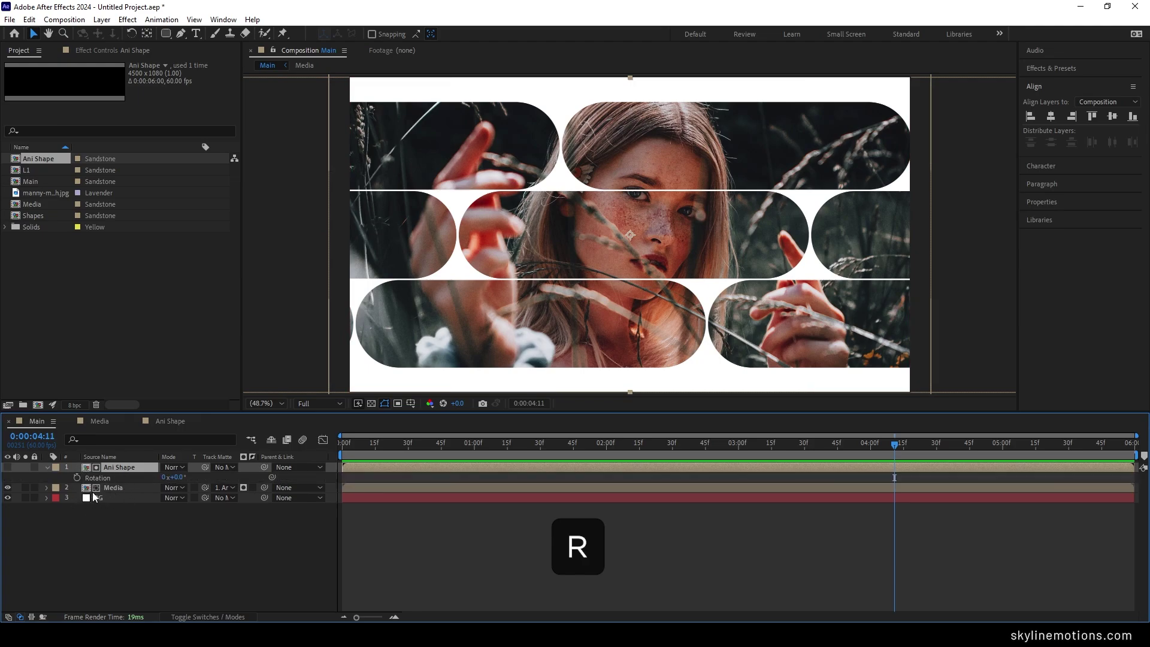
click(179, 476)
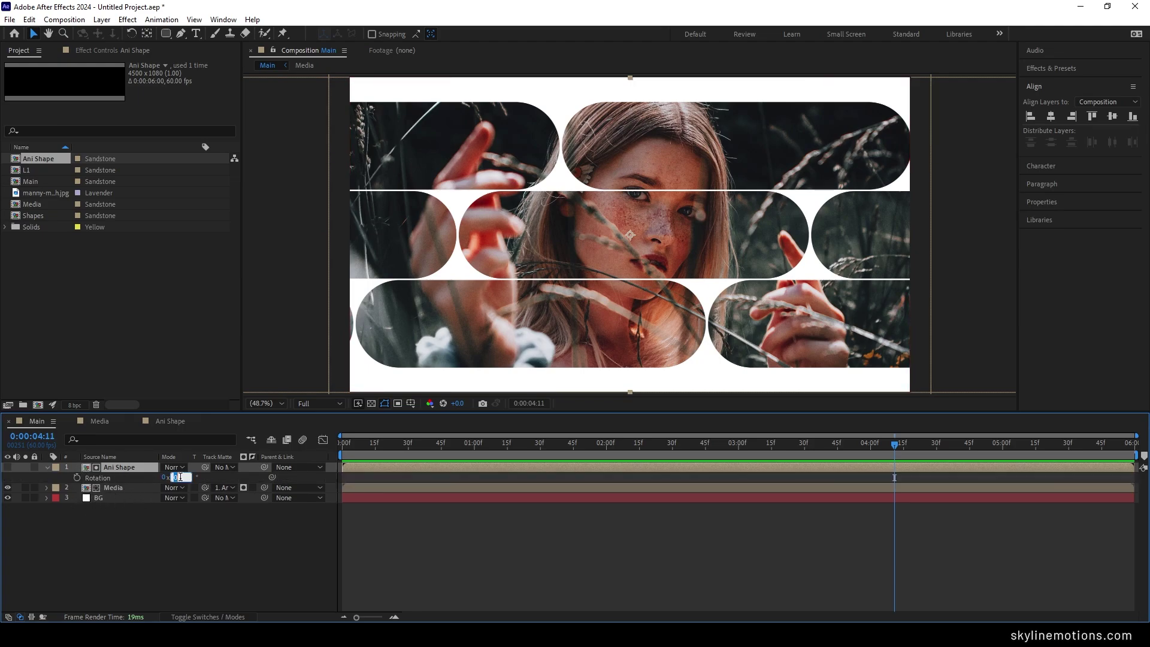
key(Return)
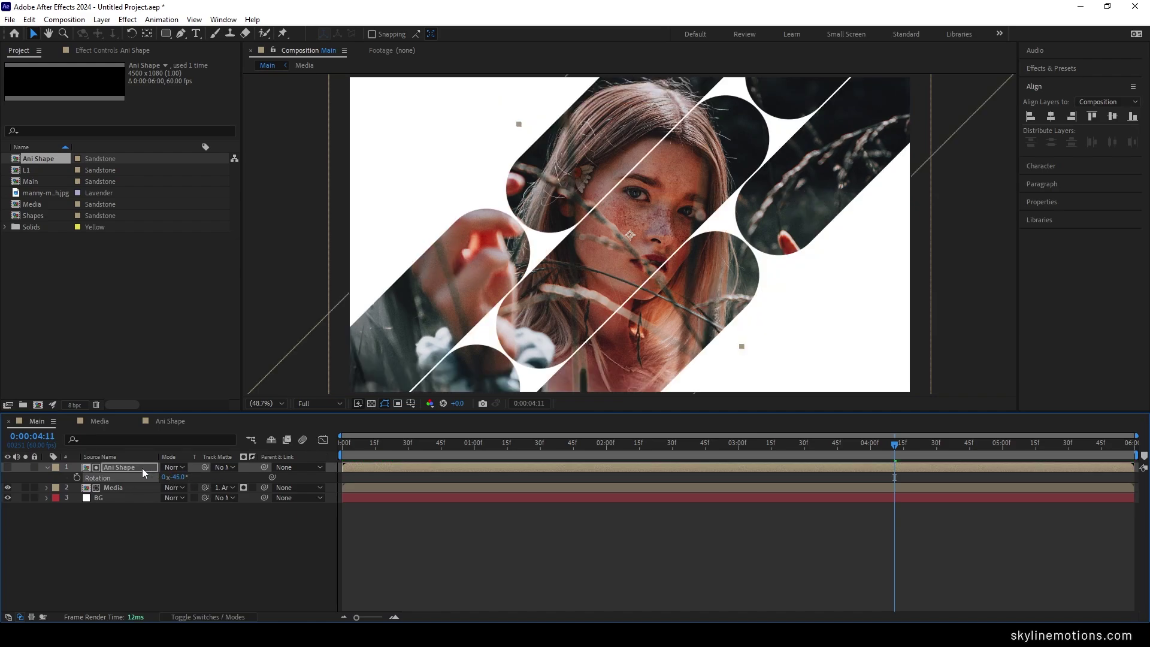
key(s)
click(200, 477)
text(125)
key(Return)
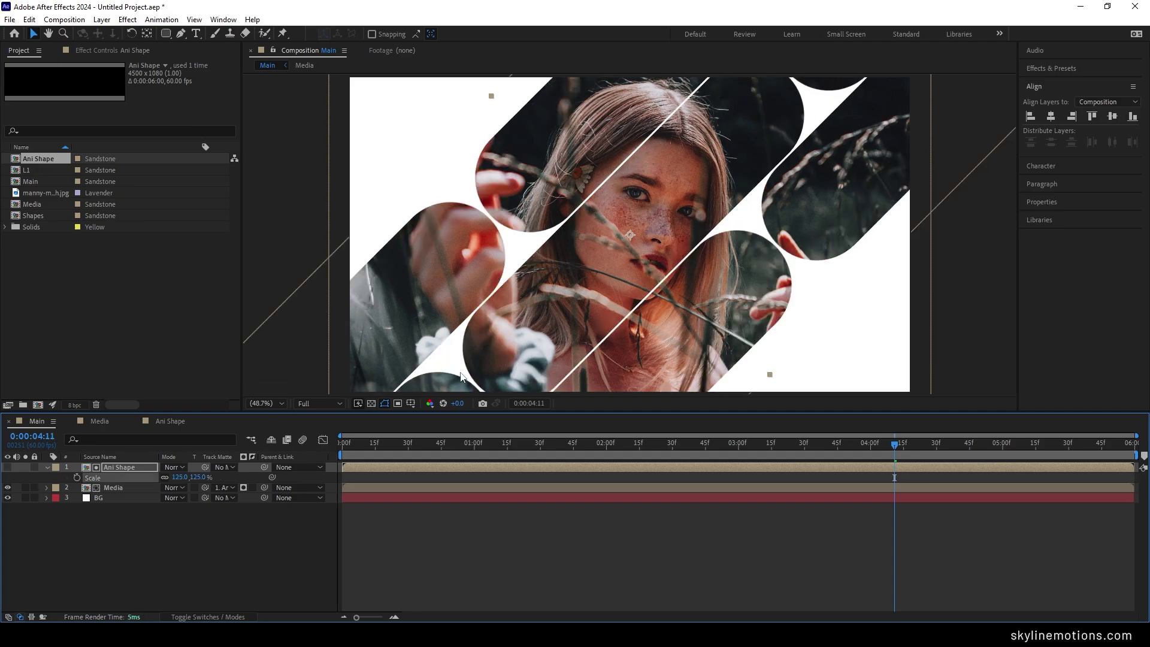
Step: Move the Ani Shape matte up and left to leave the frame's lower-right corner empty, and preview the animation
drag(731, 257, 670, 164)
drag(612, 447, 353, 512)
key(space)
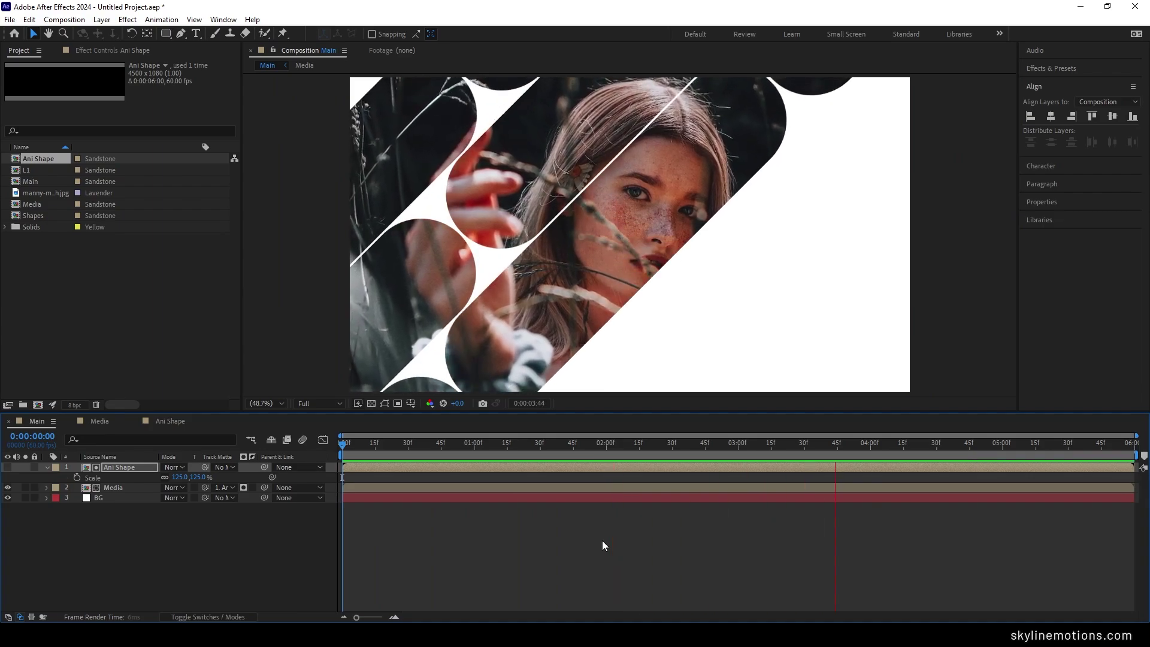
key(space)
Step: At about 0:00:03:57, shift the Media layer up and left to place the woman's face inside the diagonal pills
drag(720, 444, 865, 459)
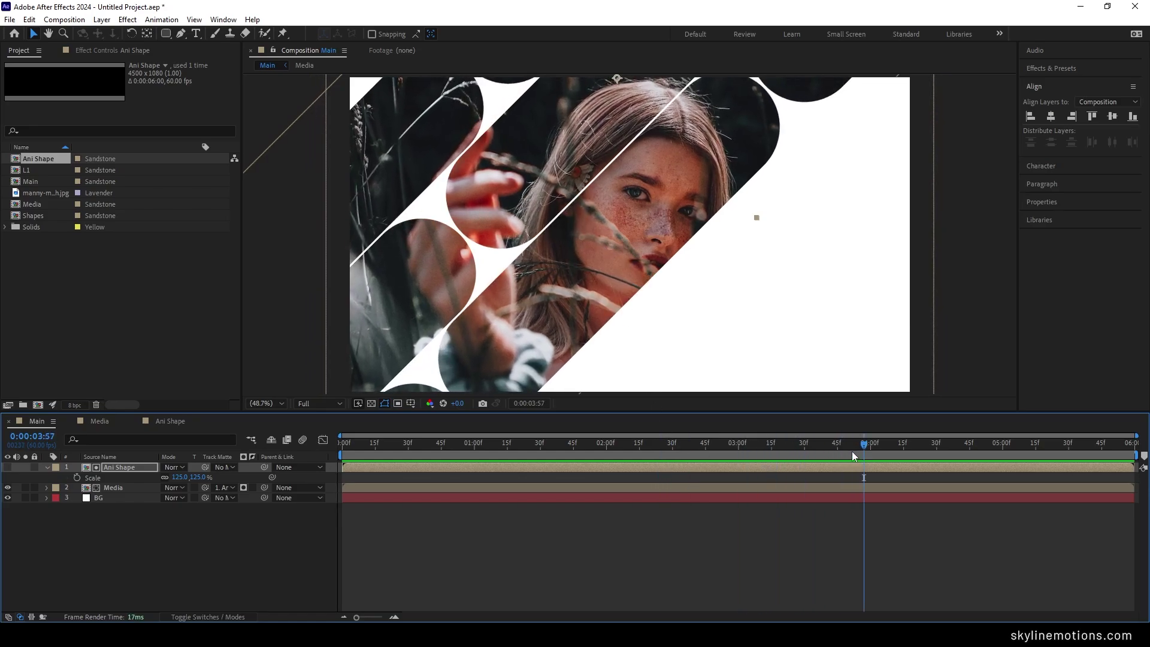
click(114, 490)
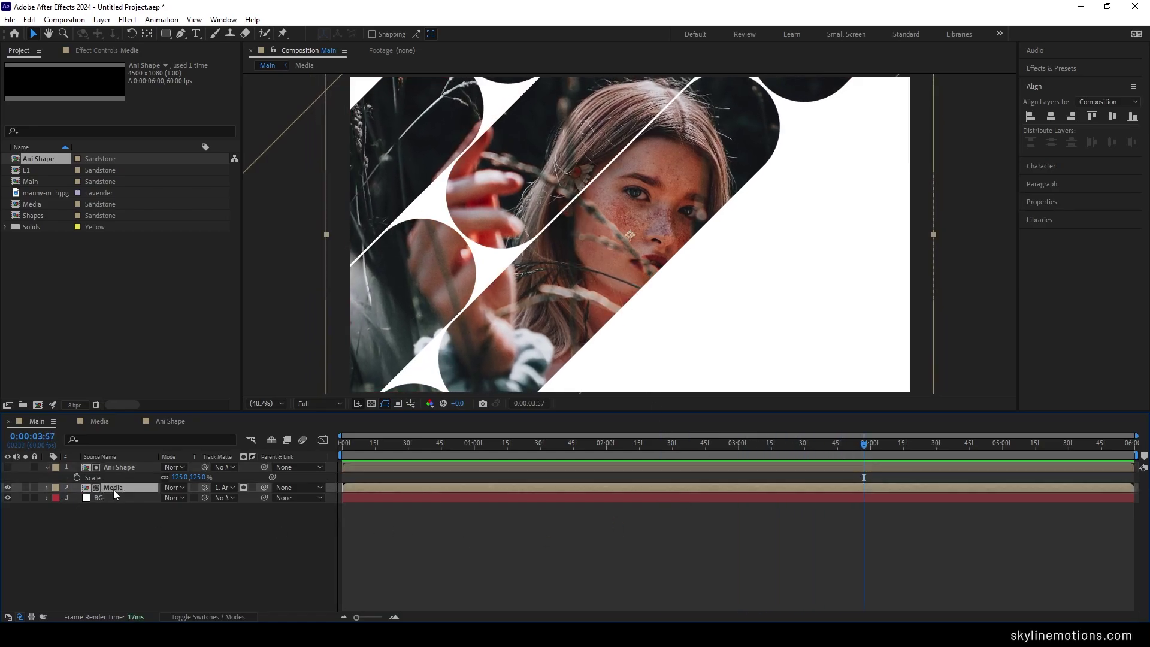
drag(677, 210, 561, 180)
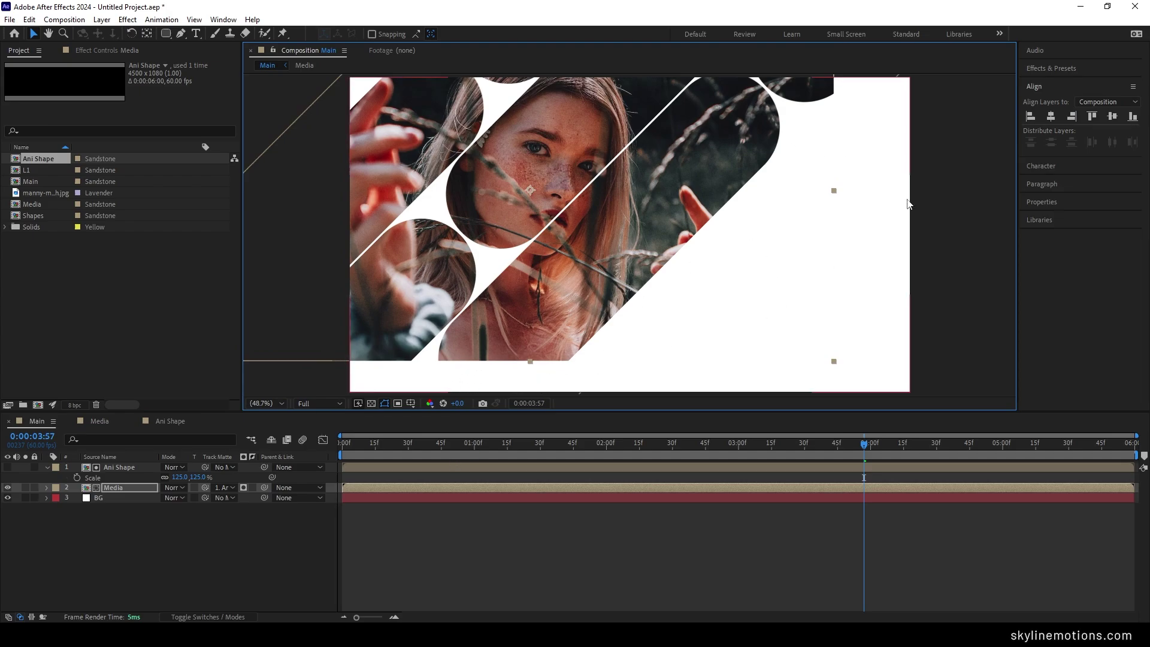
Step: Find the Motion Tile effect and apply it to the Media layer
click(1038, 68)
click(1074, 83)
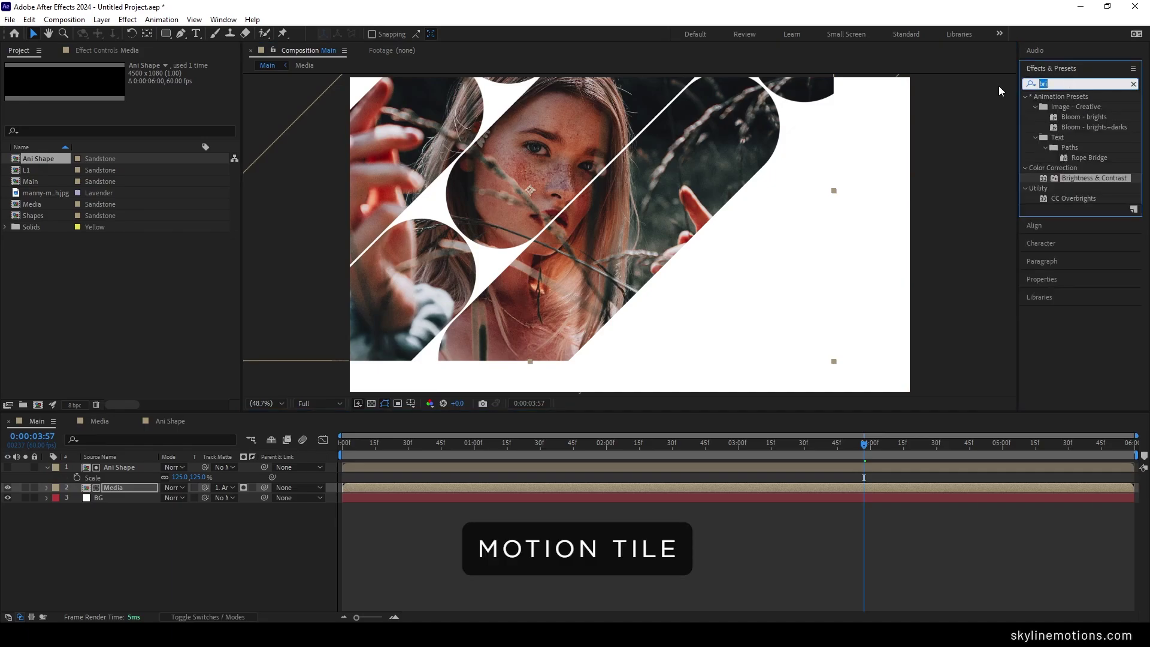
text(motion)
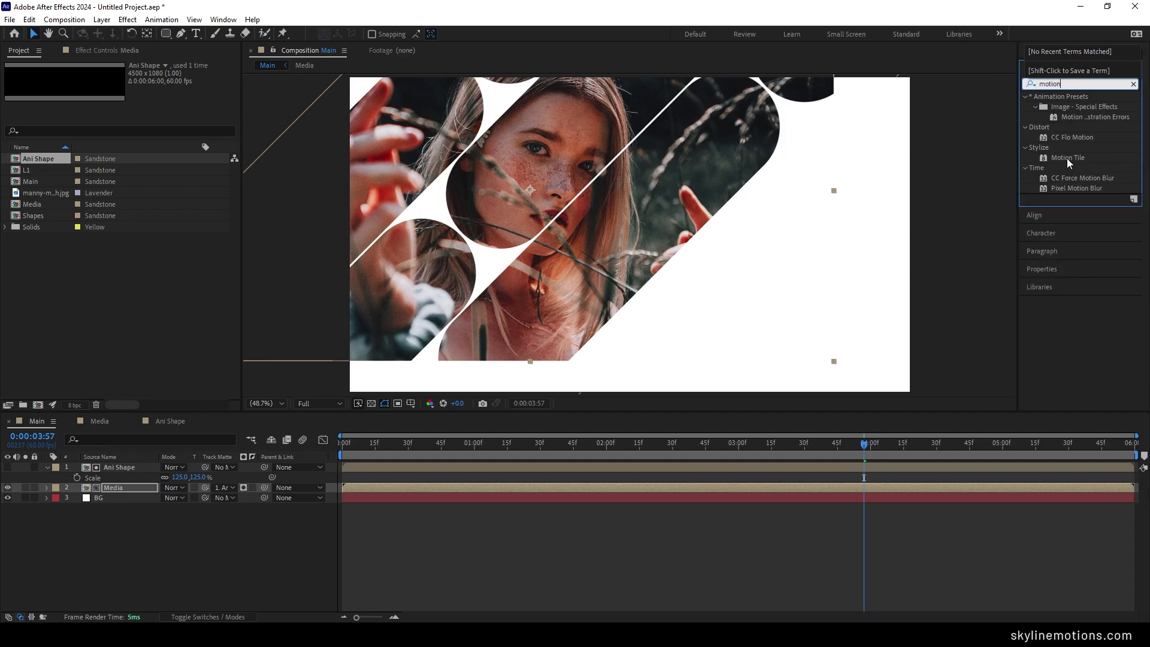
drag(1069, 158, 461, 344)
click(126, 490)
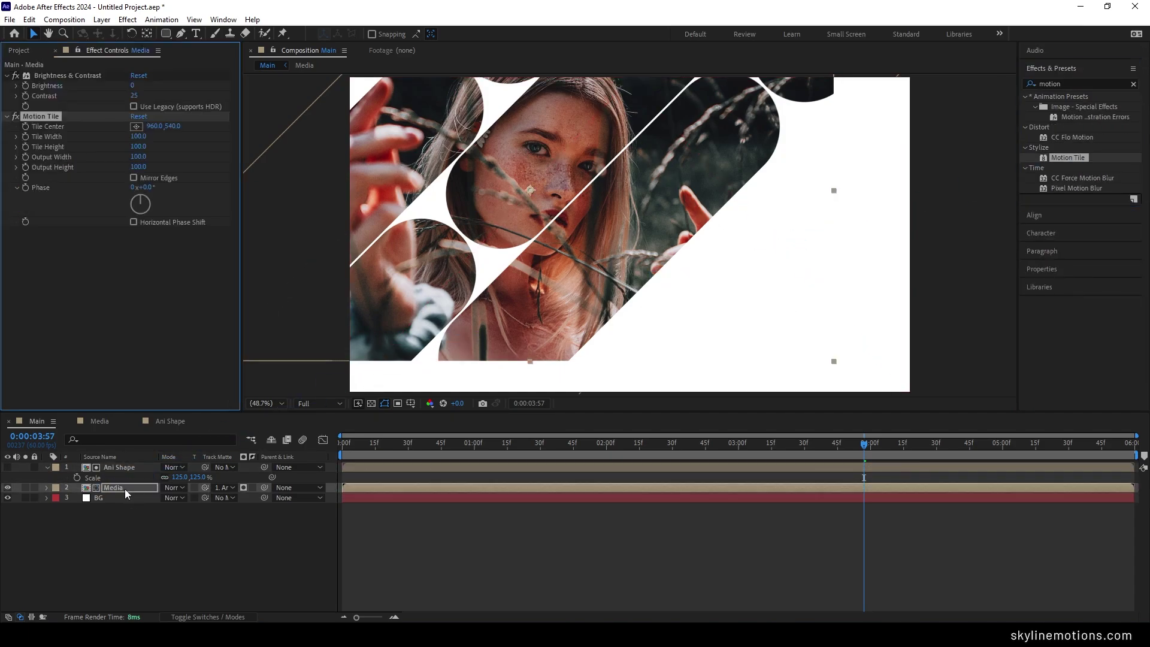
Step: Set Motion Tile's Output Width and Output Height to 150 and enable Mirror Edges
click(139, 157)
text(150)
key(Tab)
text(150)
key(Return)
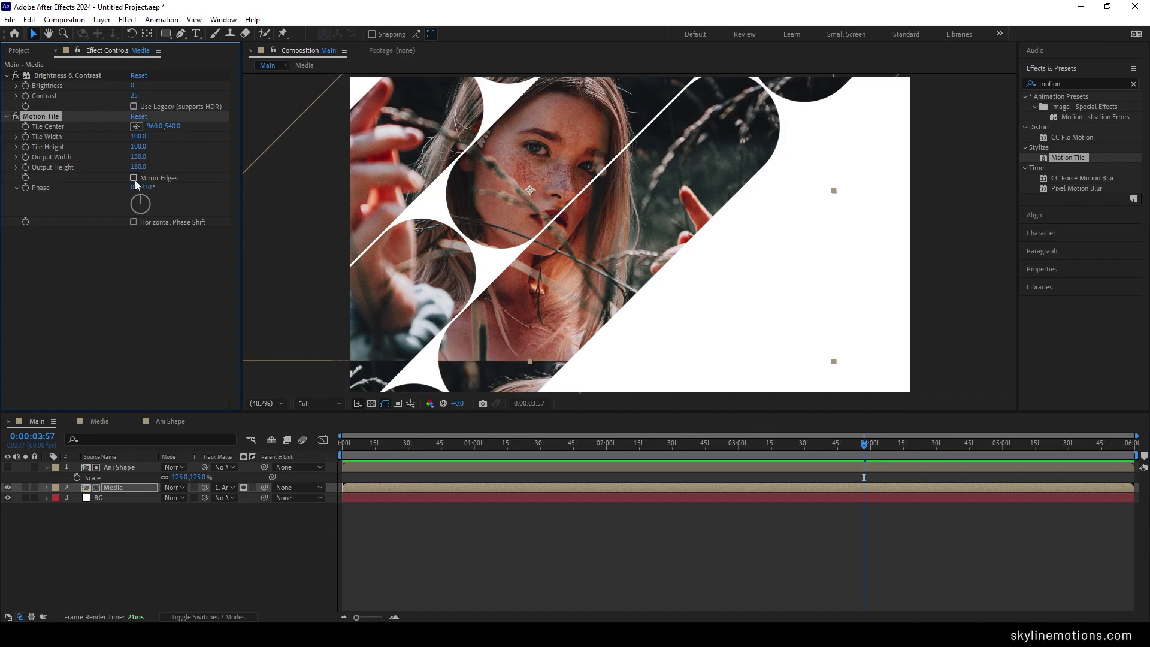
click(142, 178)
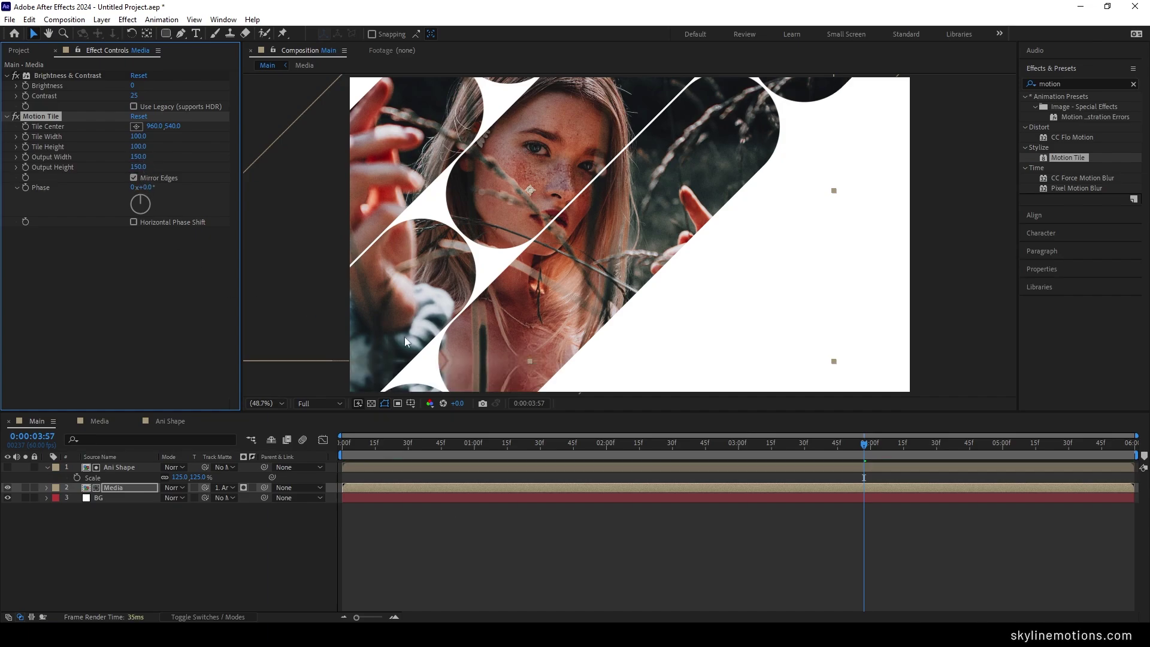
Step: Nudge the Media layer slightly up and right, preview the animation, and collapse the Ani Shape layer's properties
drag(634, 199, 642, 192)
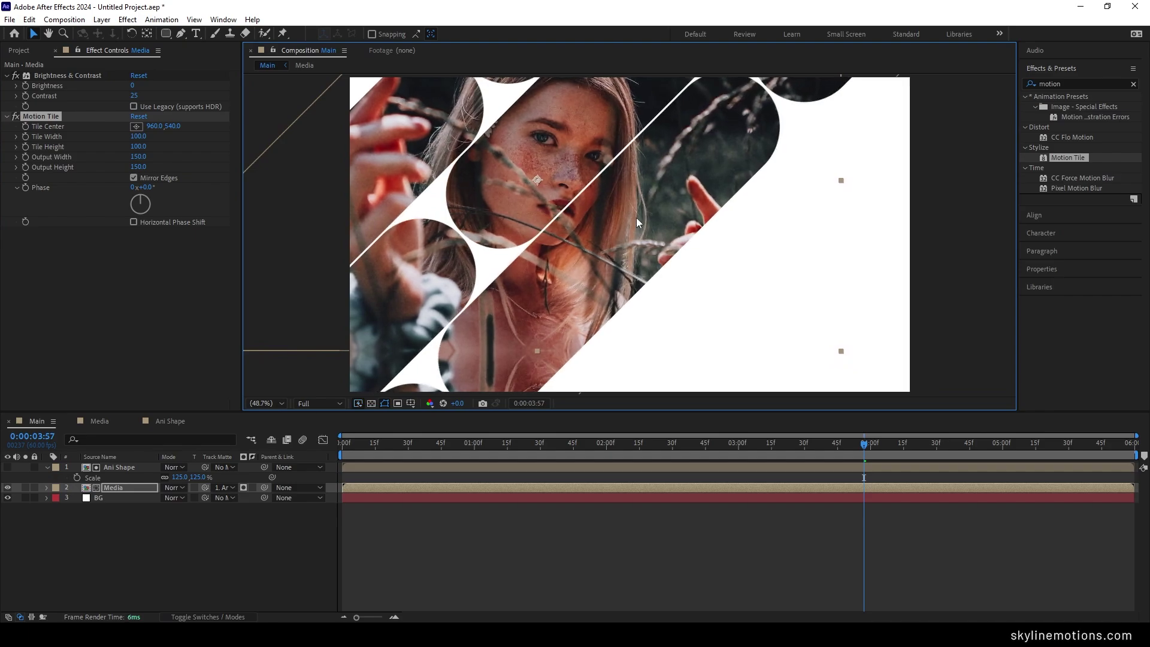
click(572, 448)
key(space)
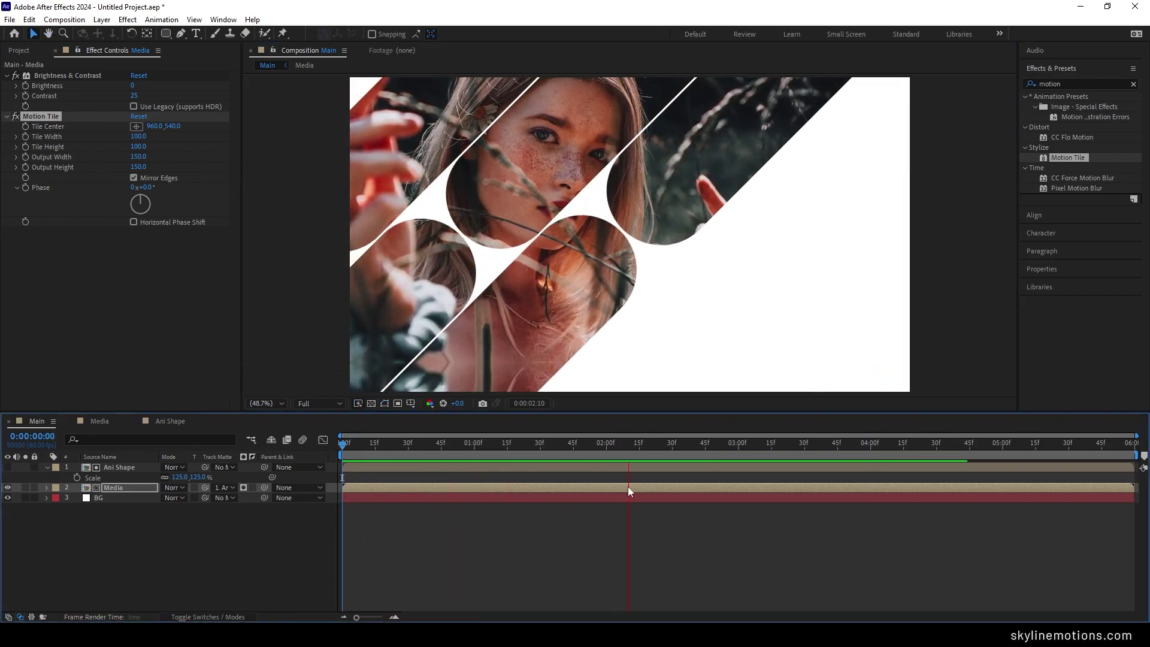
key(space)
click(47, 467)
click(177, 522)
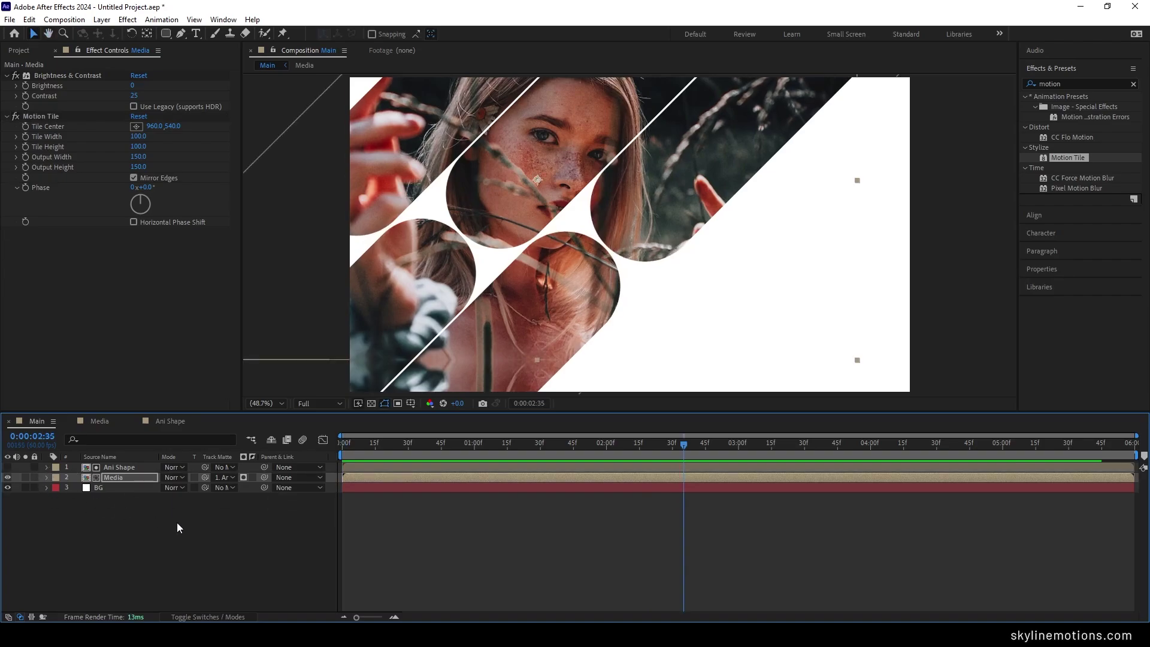
Step: Set up the Type tool with the Bebas Neue Pro font, Regular style, at 500 px
click(197, 34)
click(1073, 104)
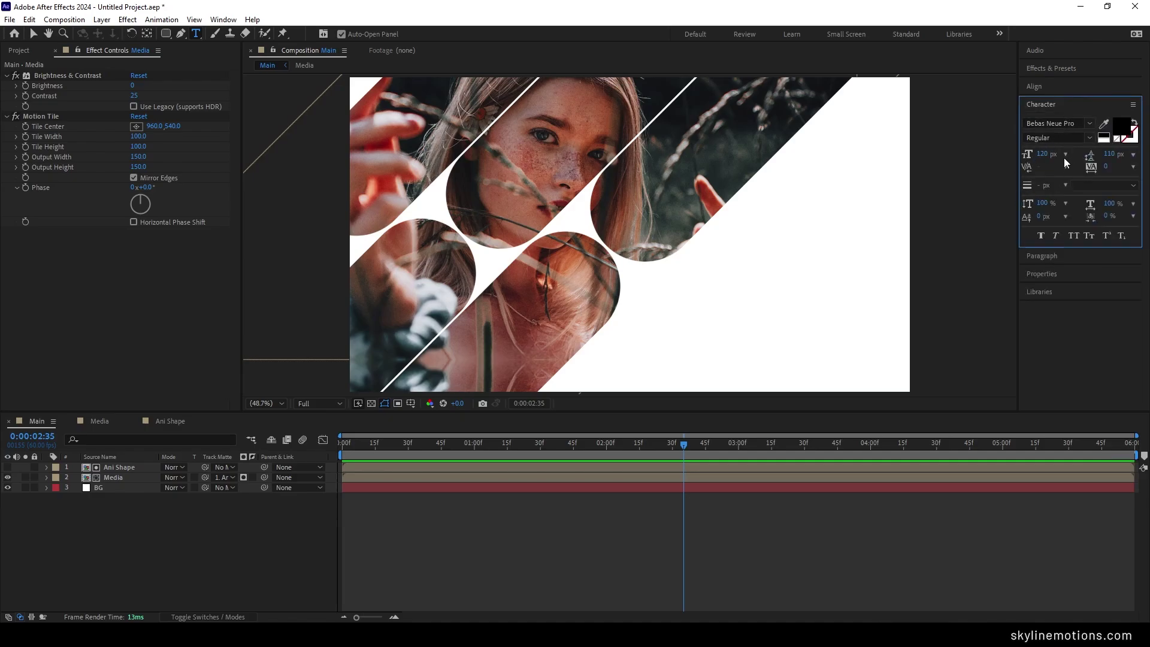
click(1089, 123)
scroll(1030, 213, up, 3)
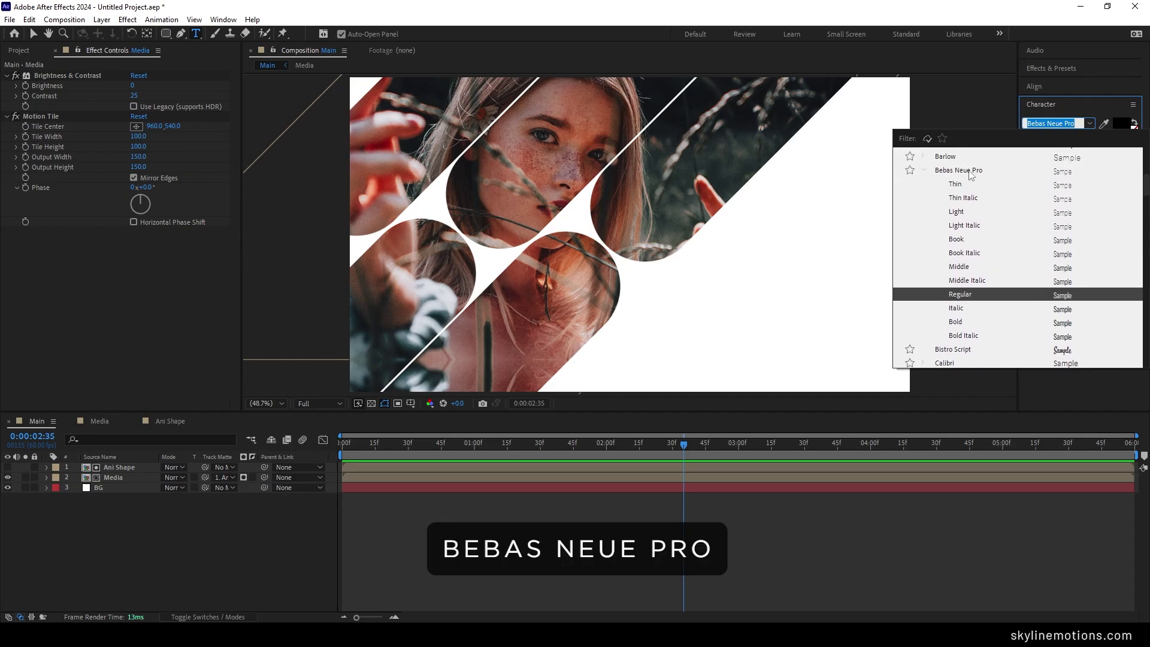
click(969, 175)
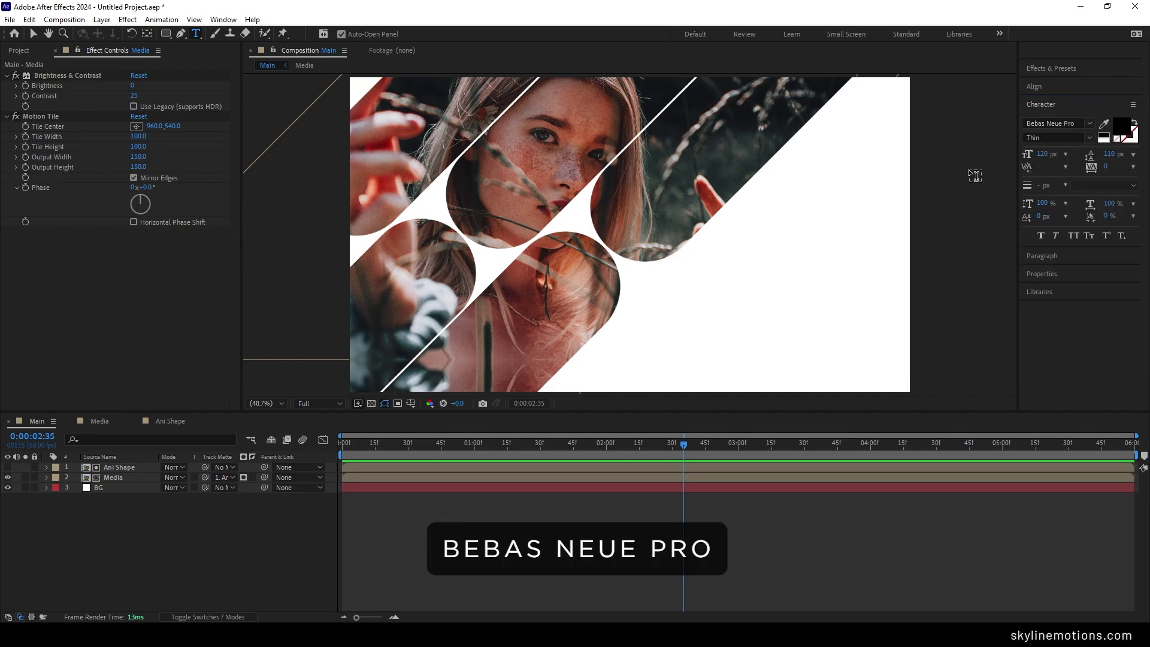
click(1087, 137)
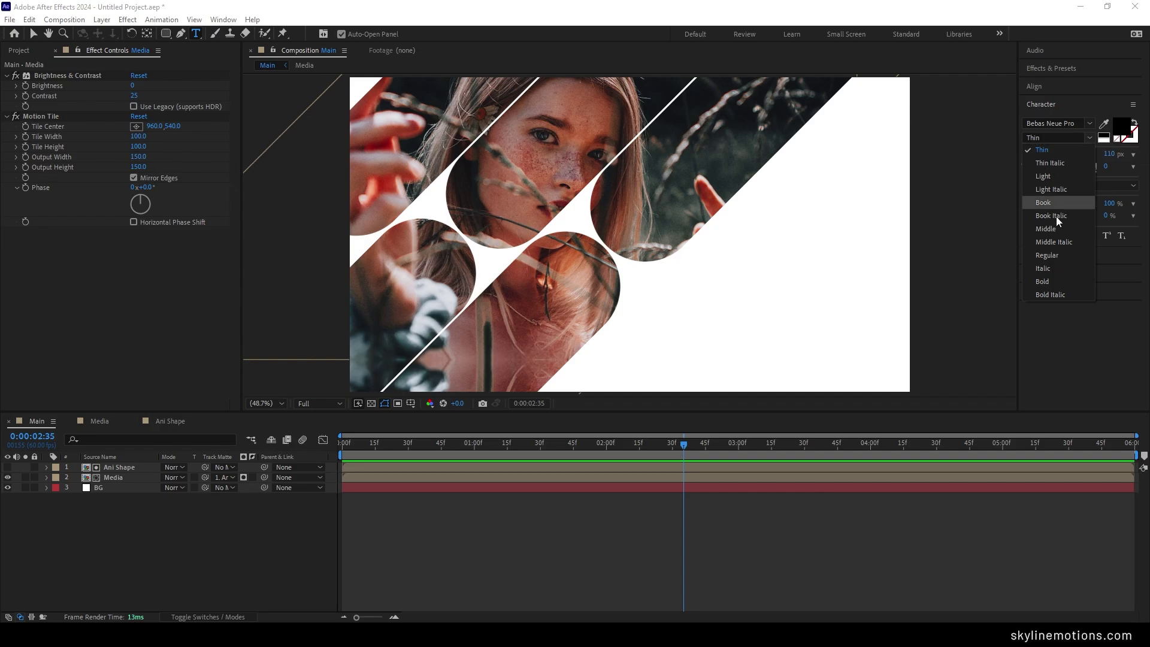
click(1049, 256)
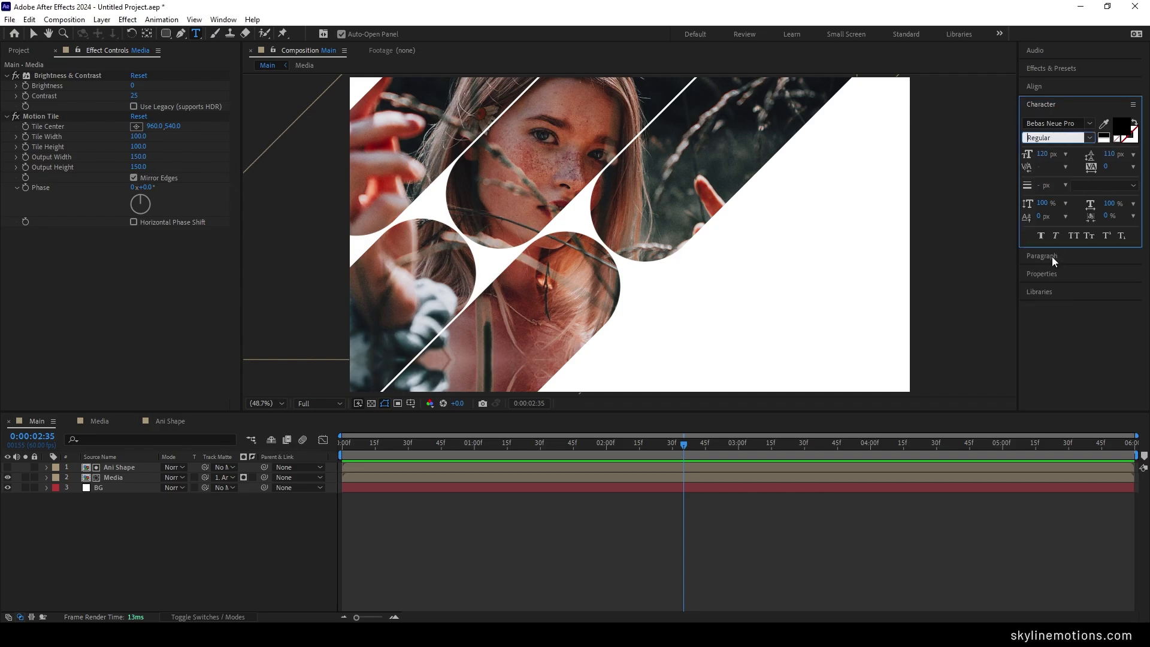
click(1043, 156)
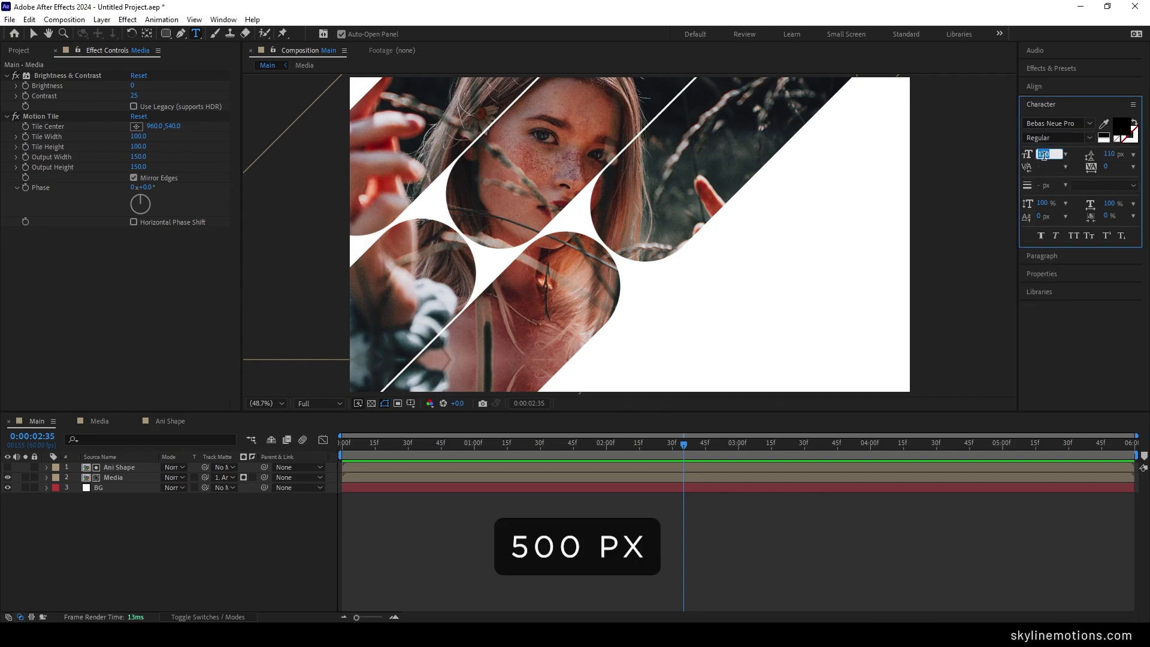
text(500)
key(Return)
Step: Add the text 01 in the white area at the photo's lower right and open the paragraph settings
click(803, 324)
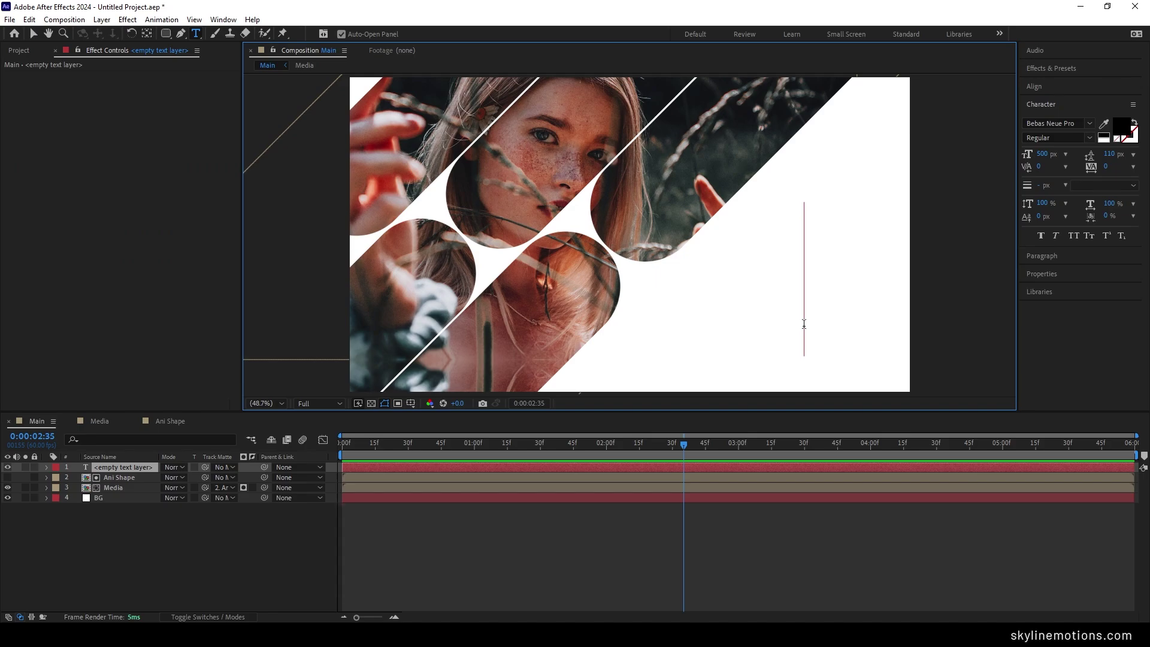
text(01)
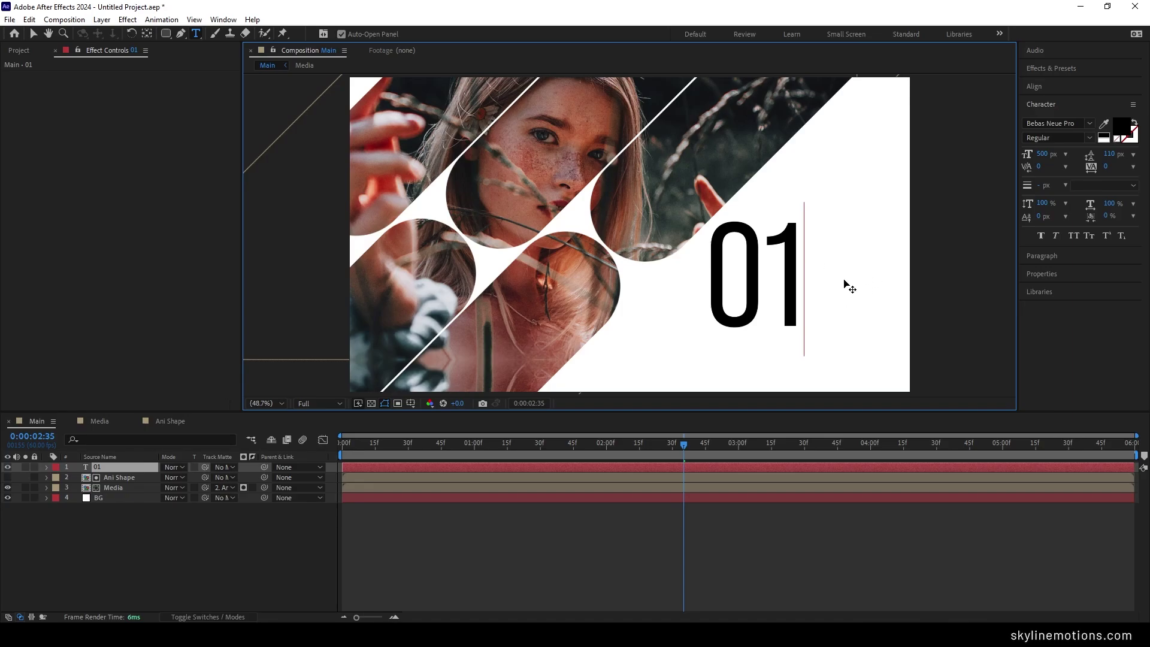
click(1049, 256)
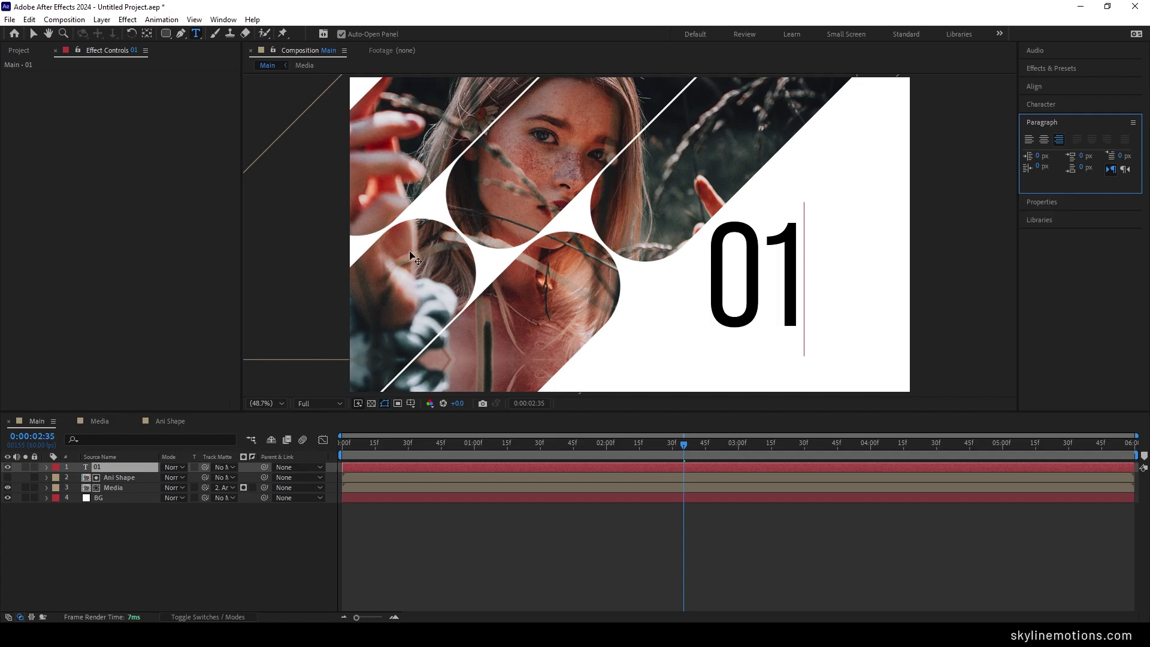
Step: Move the 01 text nearer the frame's lower-right corner and apply a Fill effect coloured from the photo's dark background
click(34, 33)
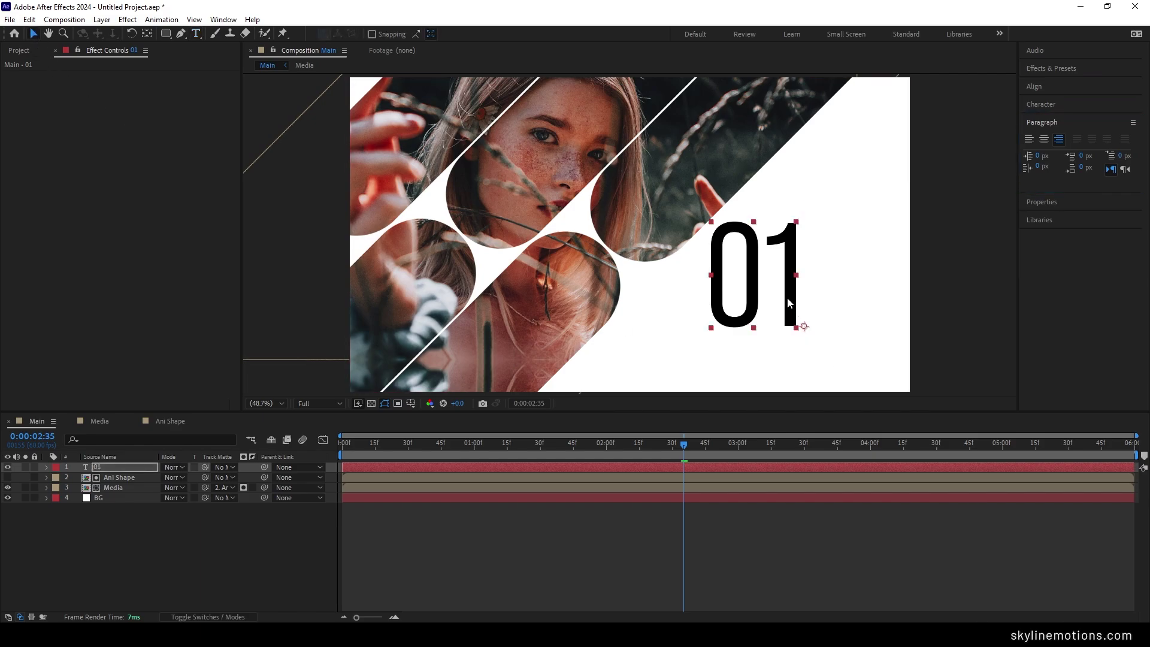
drag(794, 302, 864, 335)
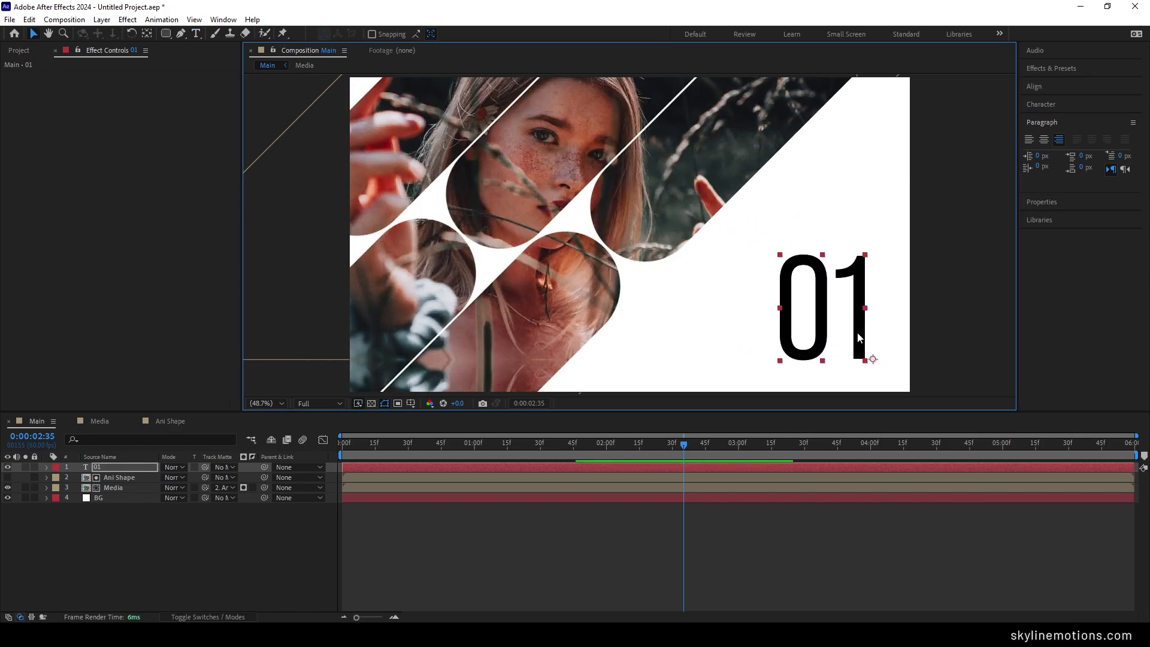
click(1045, 68)
click(1090, 81)
text(fill)
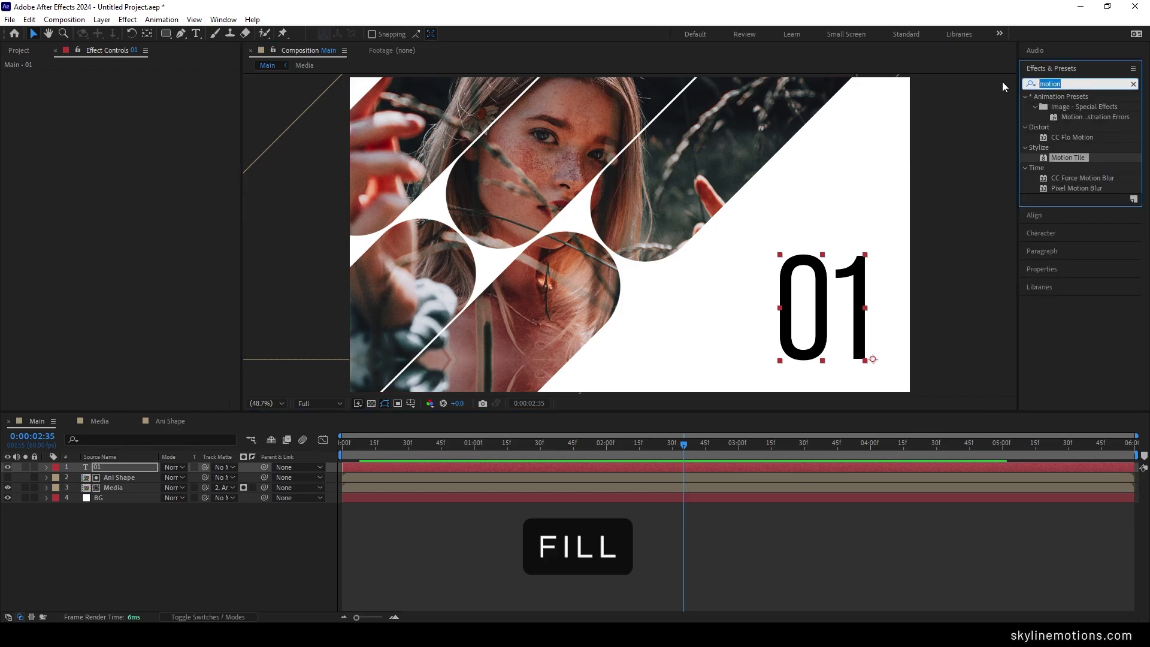
drag(1065, 157, 808, 323)
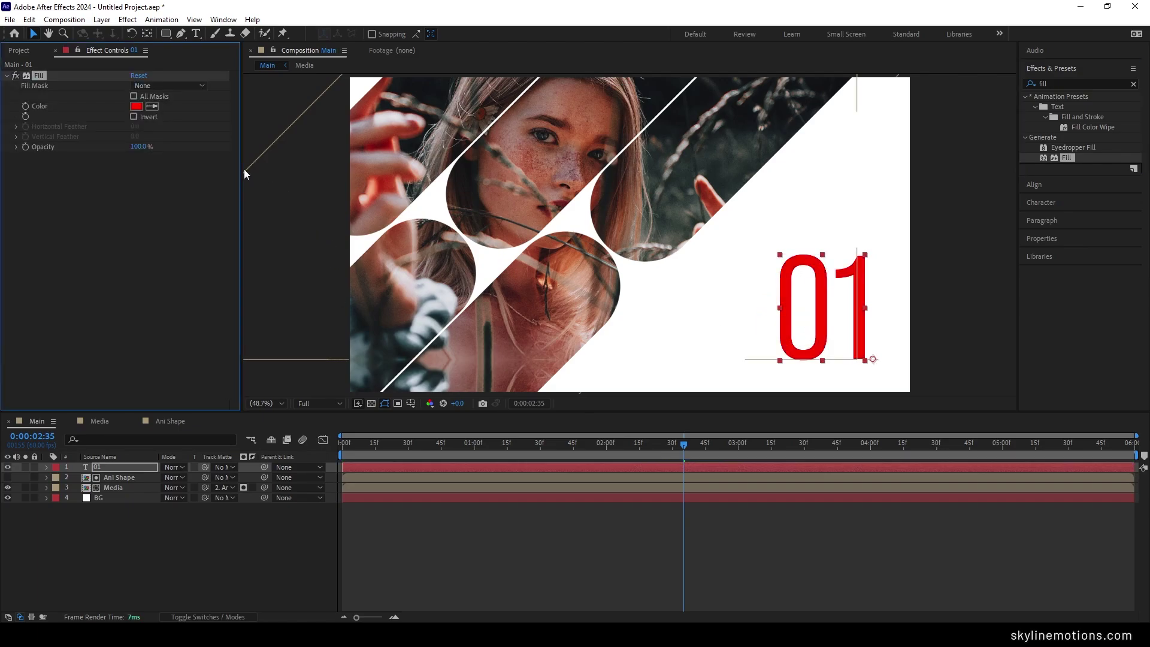
click(153, 108)
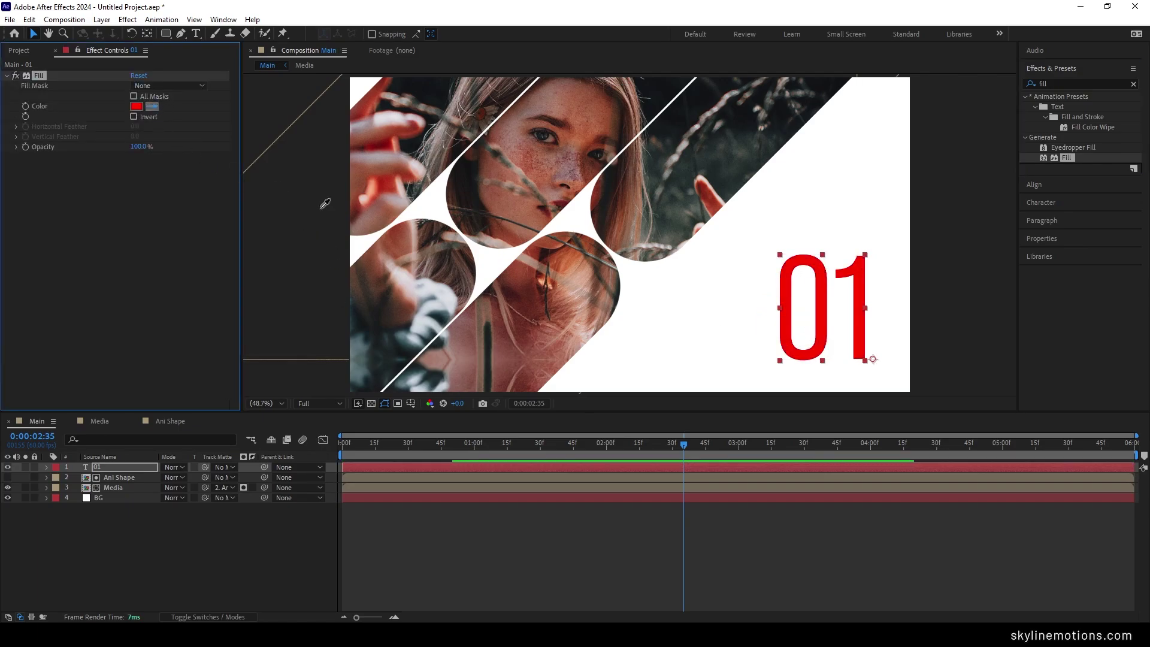
click(733, 164)
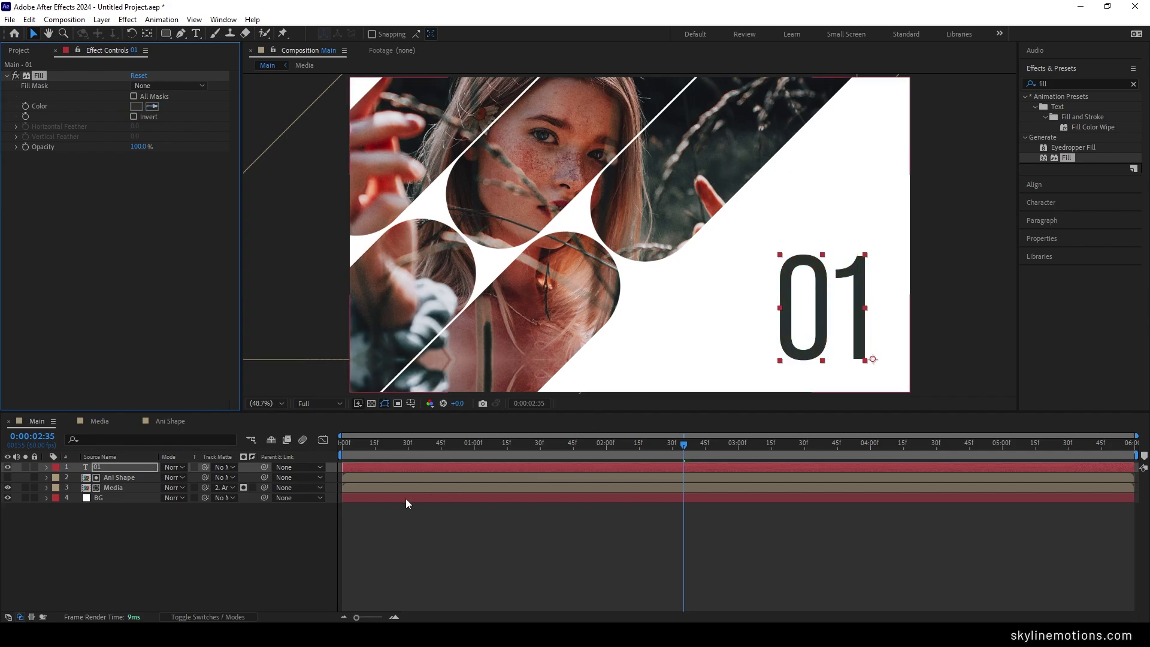
Step: Add an Opacity keyframe to the 01 layer at 0:00:01:30 and set its opacity to 0% at 0:00:00:00
drag(483, 447, 540, 457)
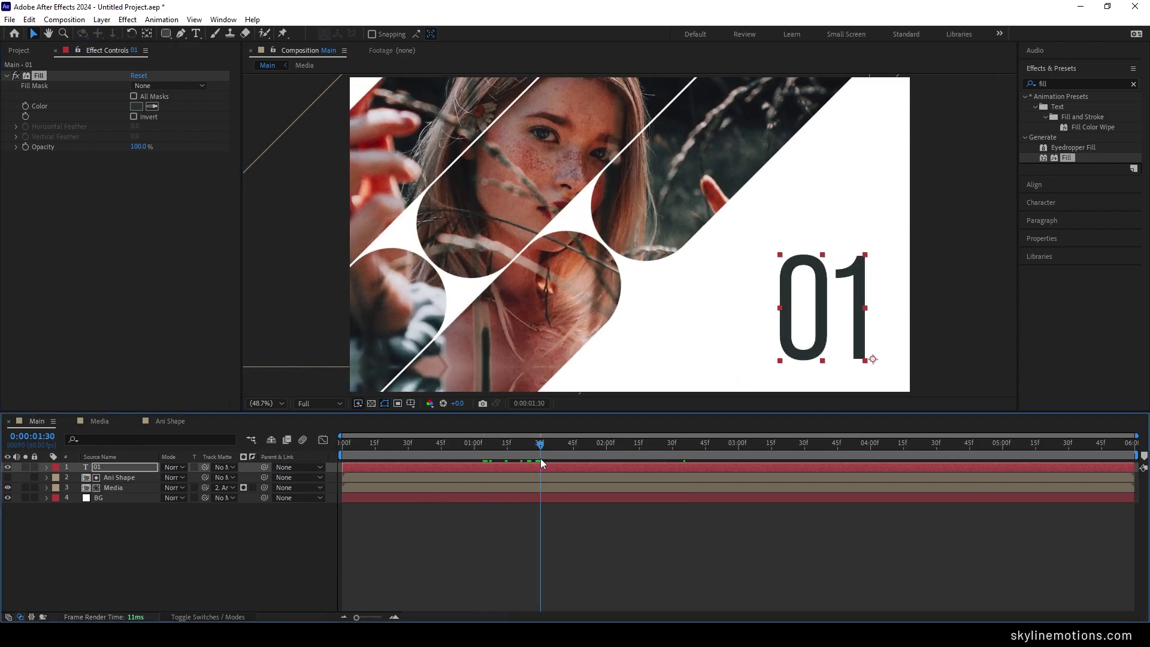
key(t)
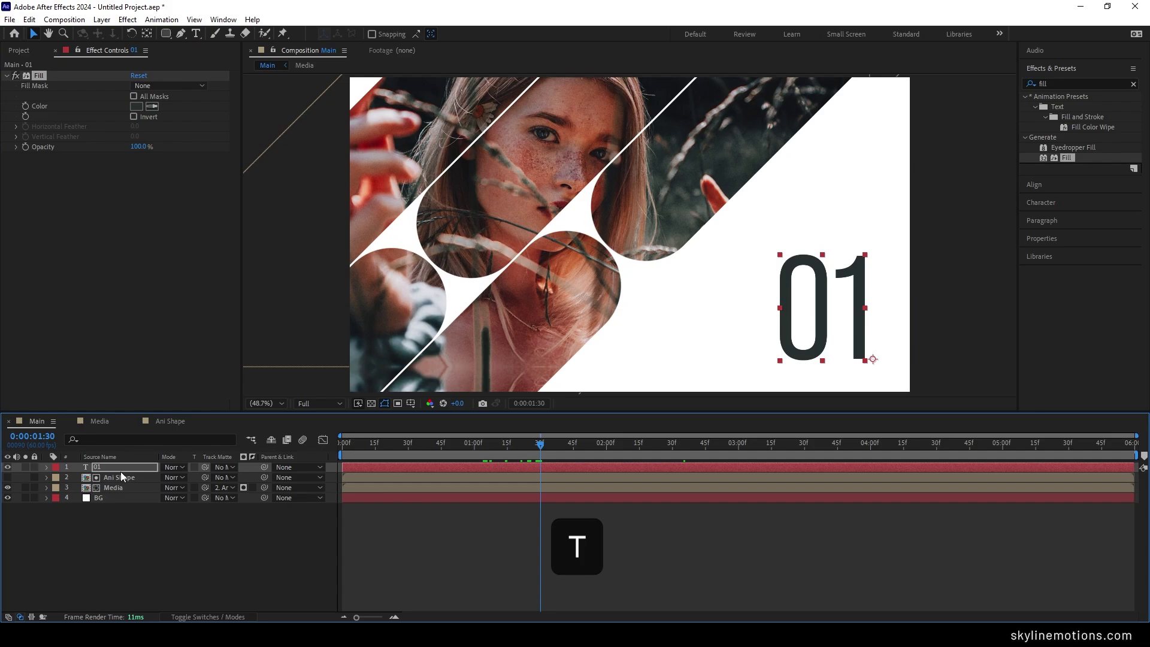
key(t)
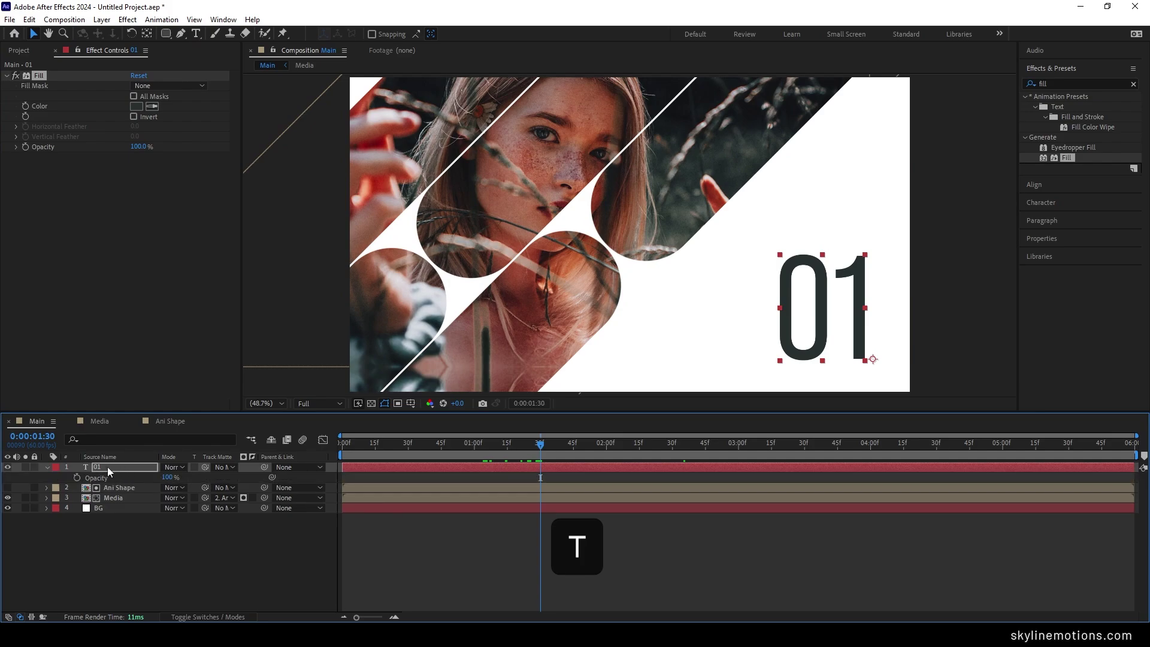
click(78, 478)
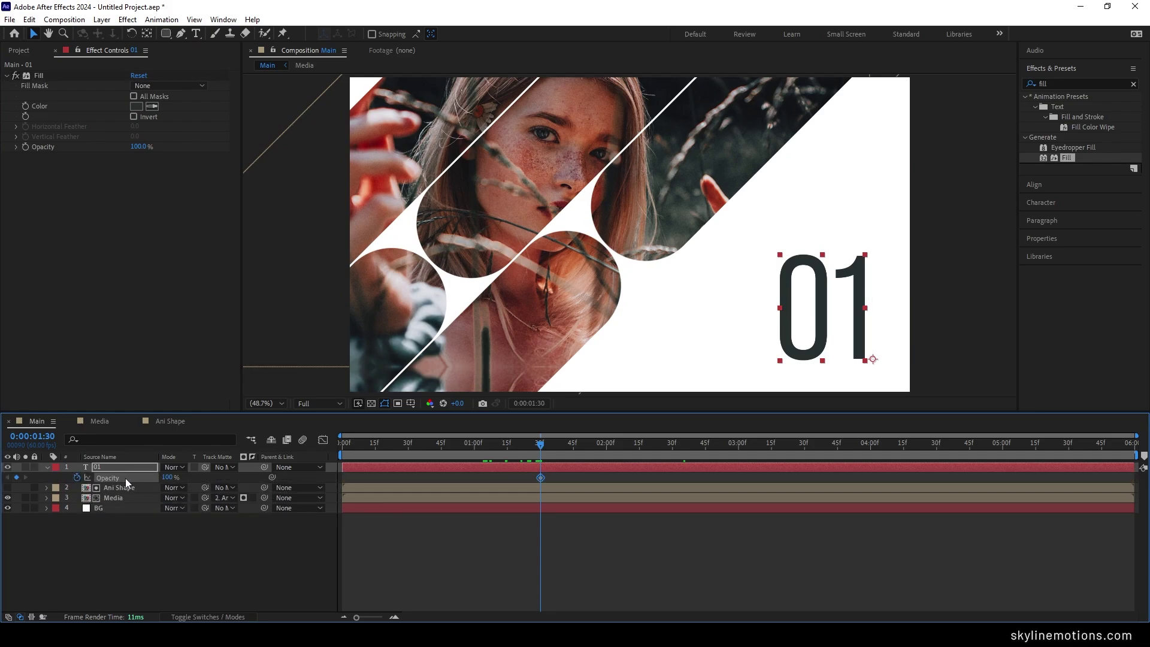
drag(522, 443, 341, 443)
click(170, 477)
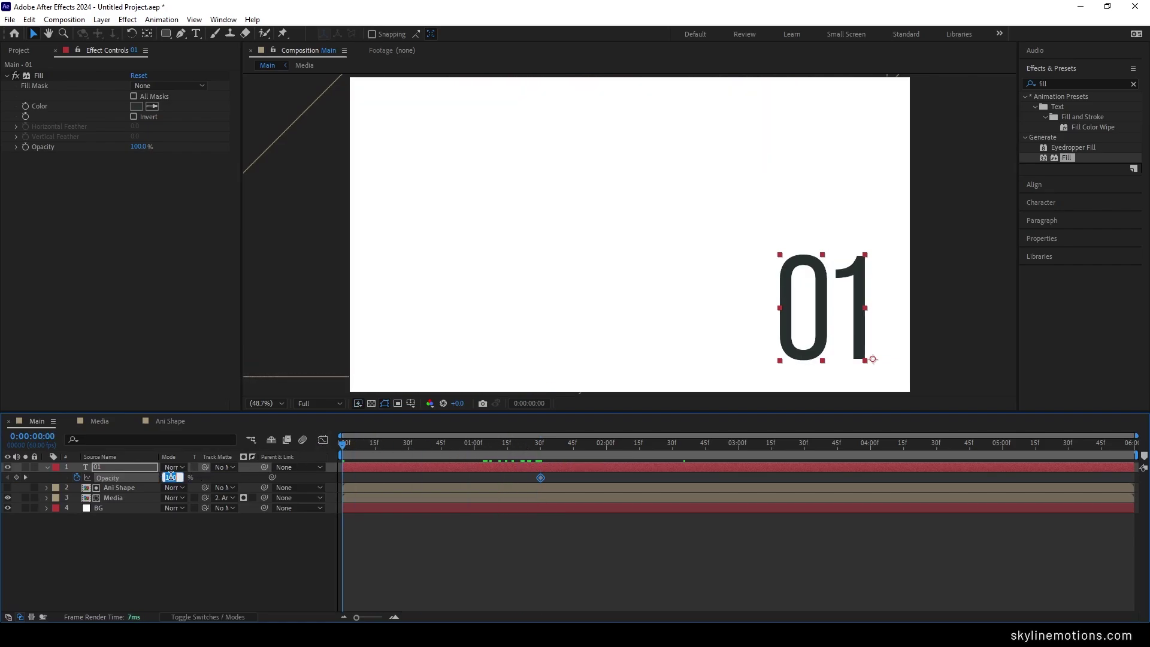
text(0)
key(Return)
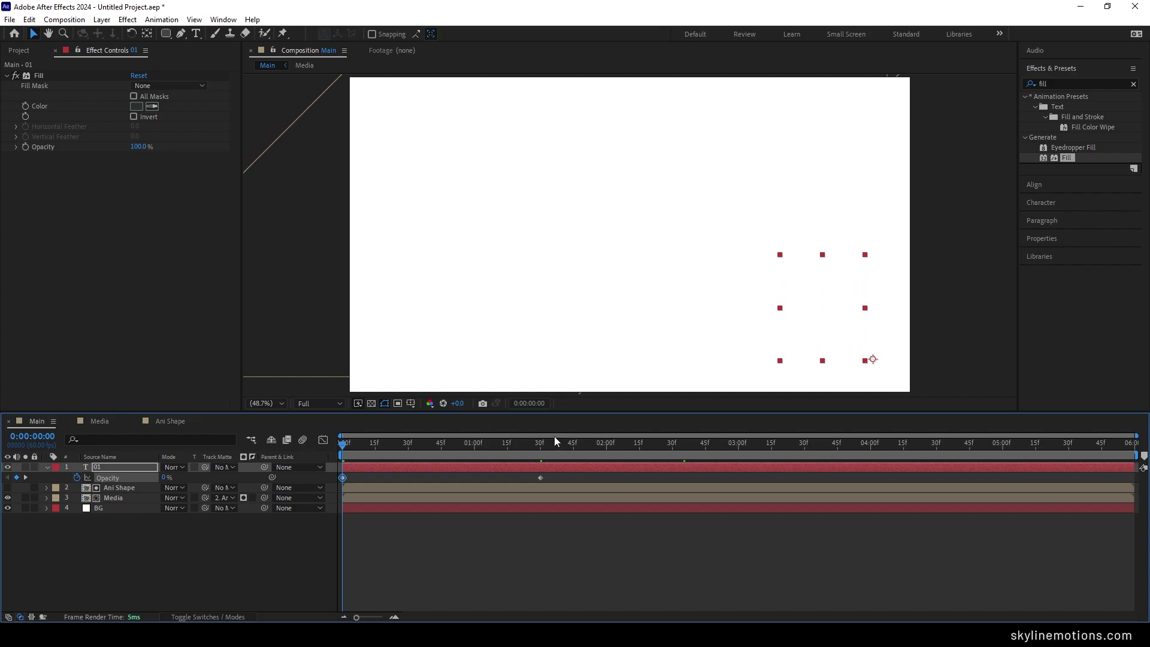
Step: Set the 01 layer's Opacity keyframe at 0:00:01:30 to 15%
drag(504, 445, 538, 465)
click(168, 477)
click(167, 477)
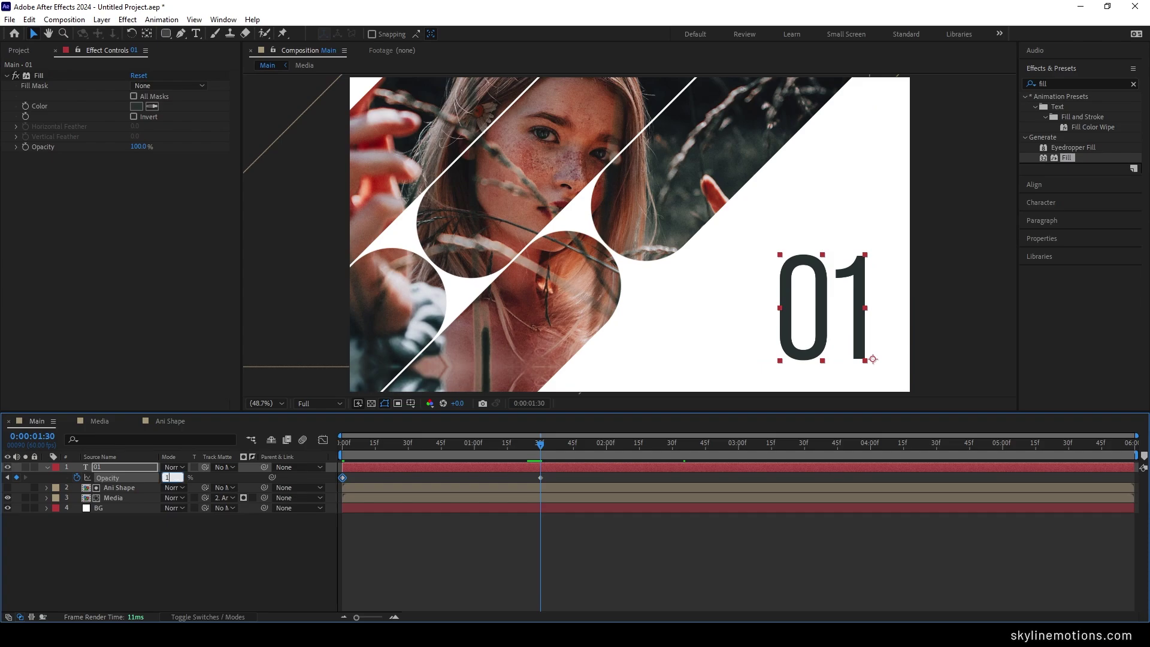
key(Return)
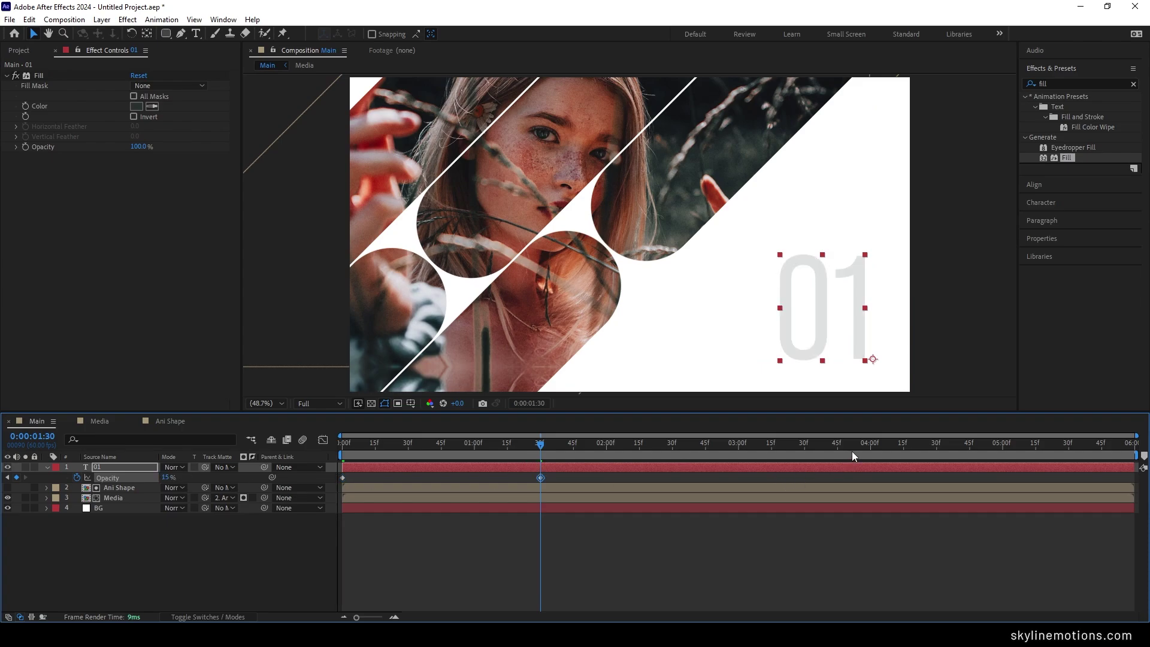
Step: Add a 15% Opacity keyframe to the 01 layer at 0:00:04:30 and set its opacity to 0% at 0:00:05:59
drag(643, 450, 936, 461)
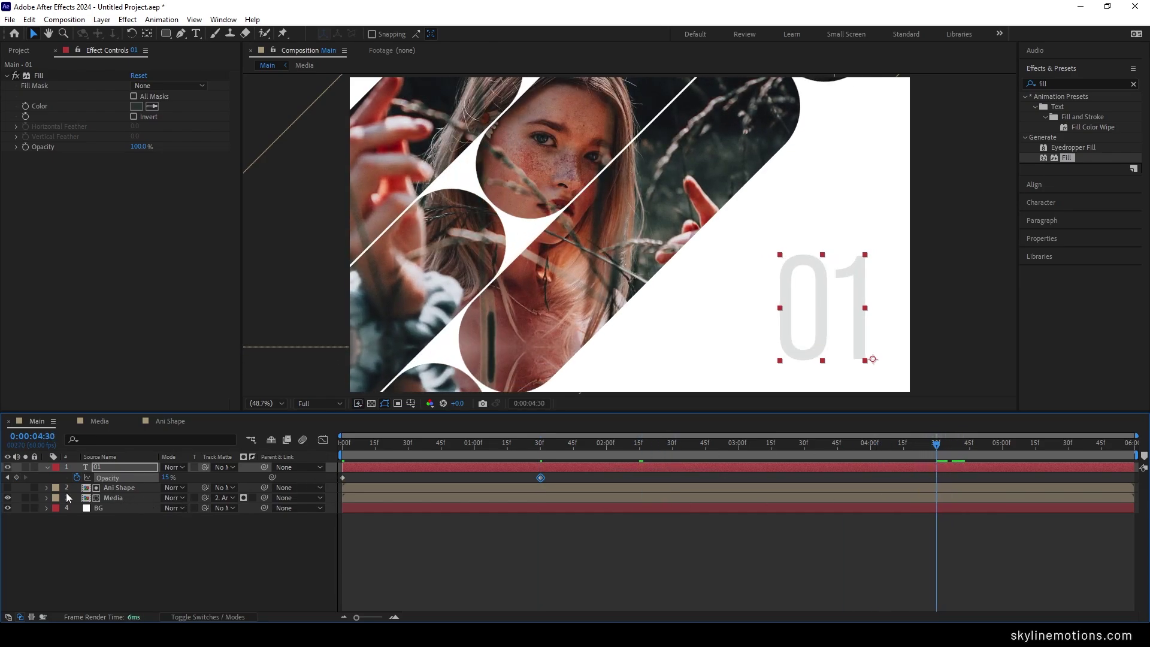
click(16, 478)
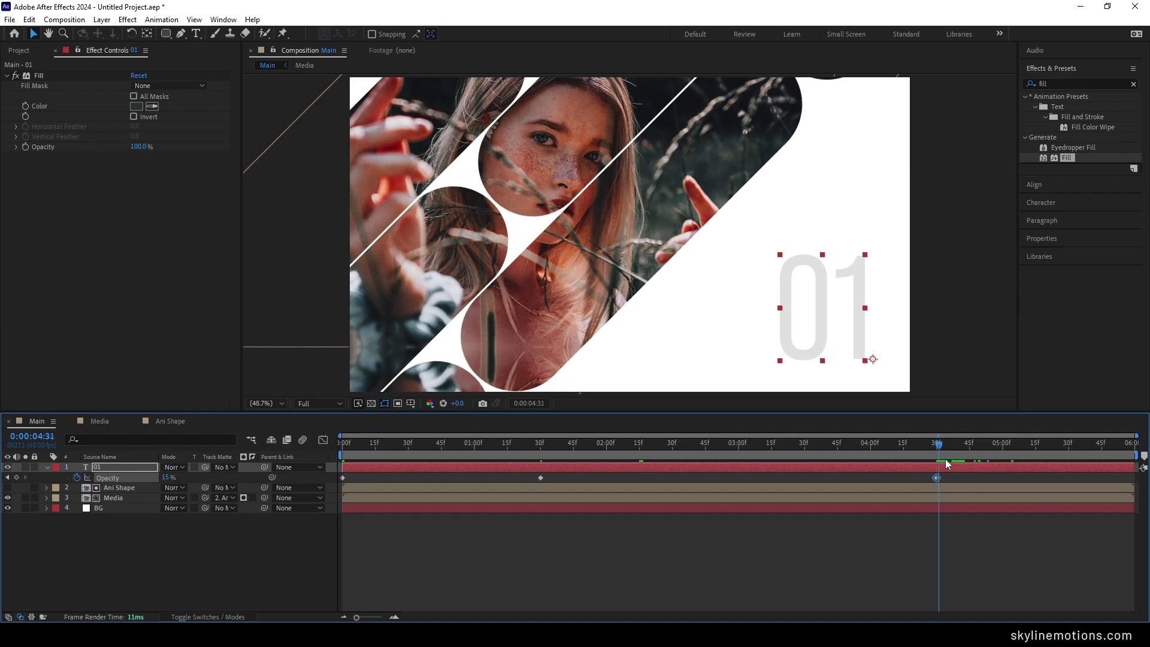
drag(937, 444, 1132, 443)
click(168, 477)
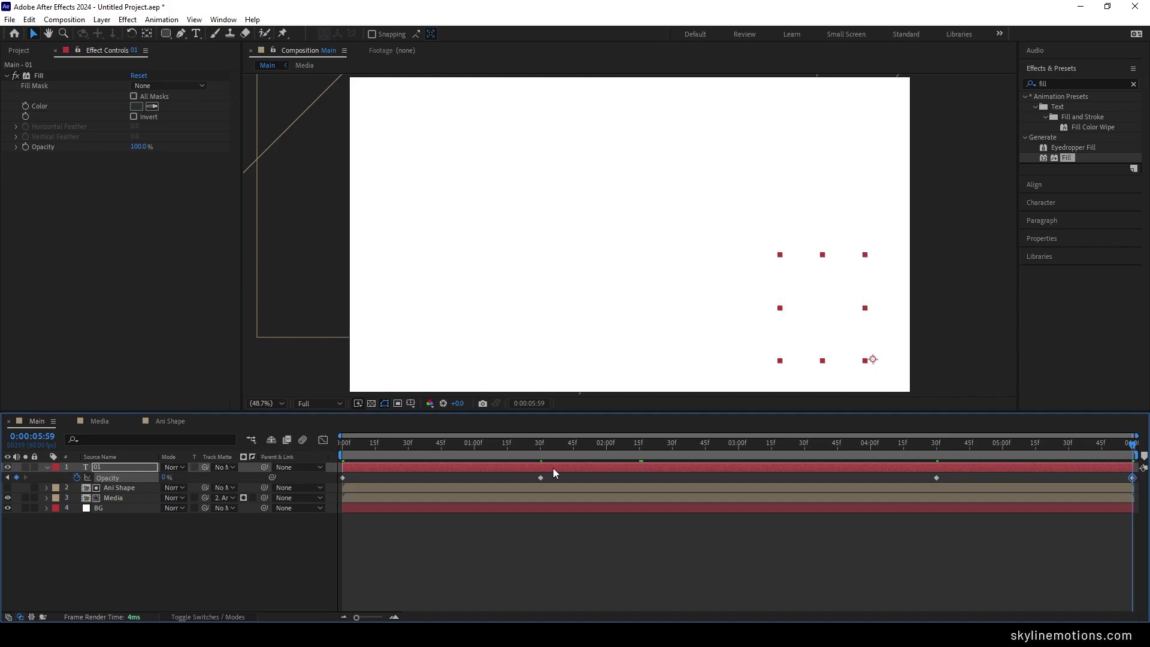
Step: Scrub through the composition to check the 01 text's fade and collapse the layer's properties
click(432, 446)
drag(446, 440, 645, 445)
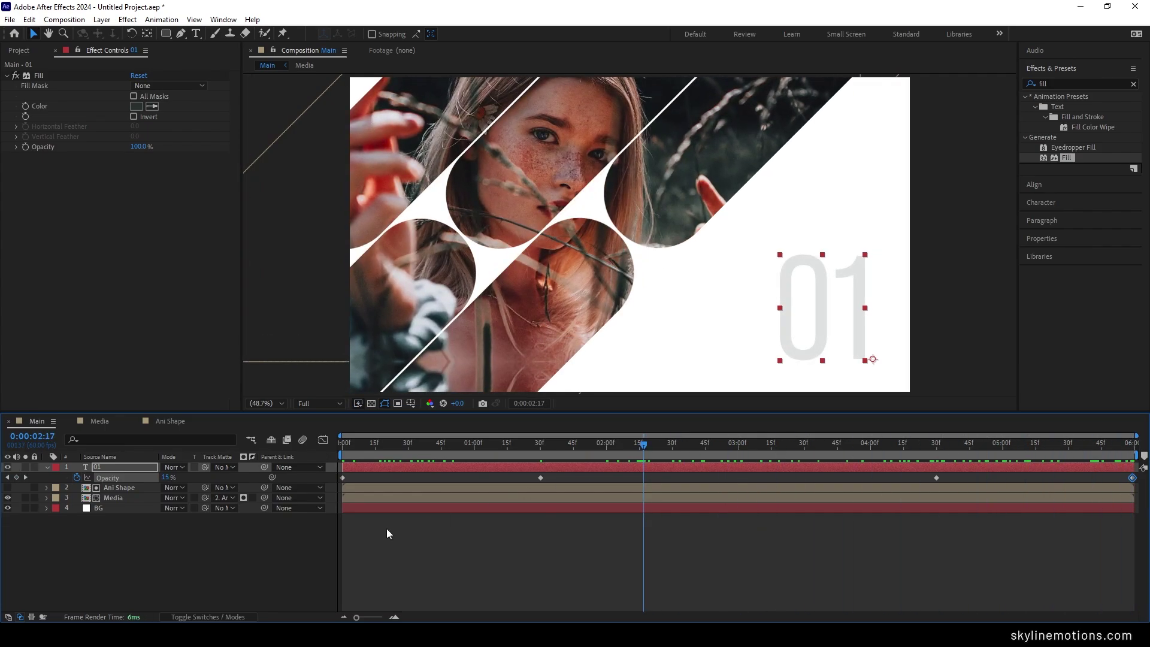
click(47, 467)
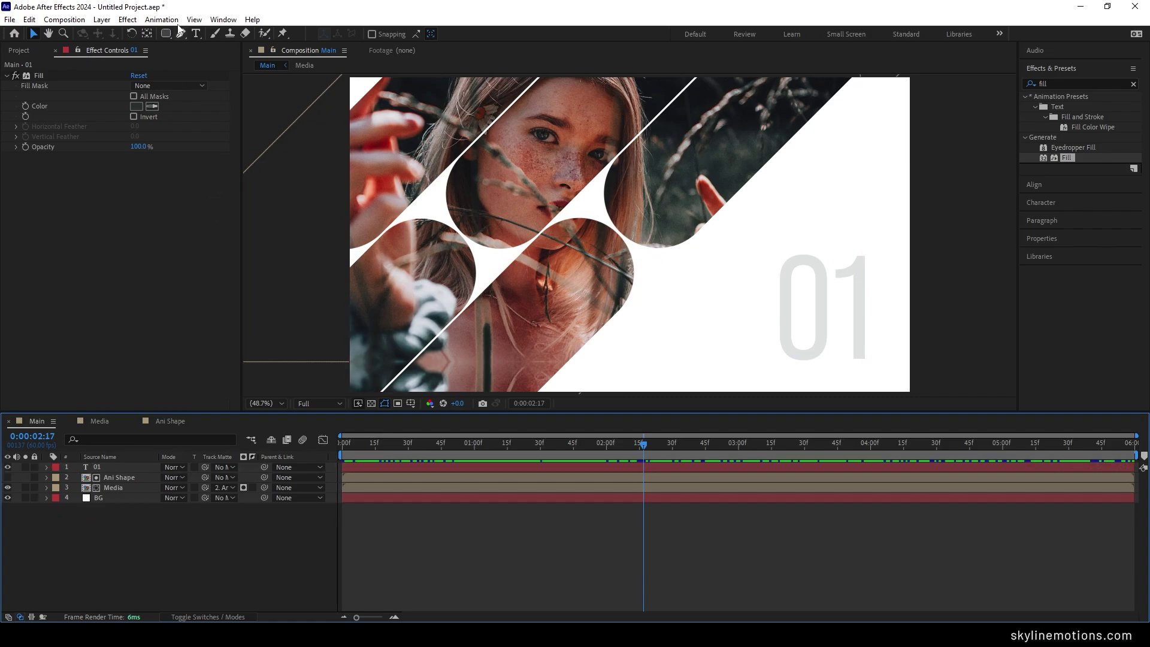
Step: Set up the Type tool with the Bebas Neue Pro font, Book style, at 100 px
click(198, 34)
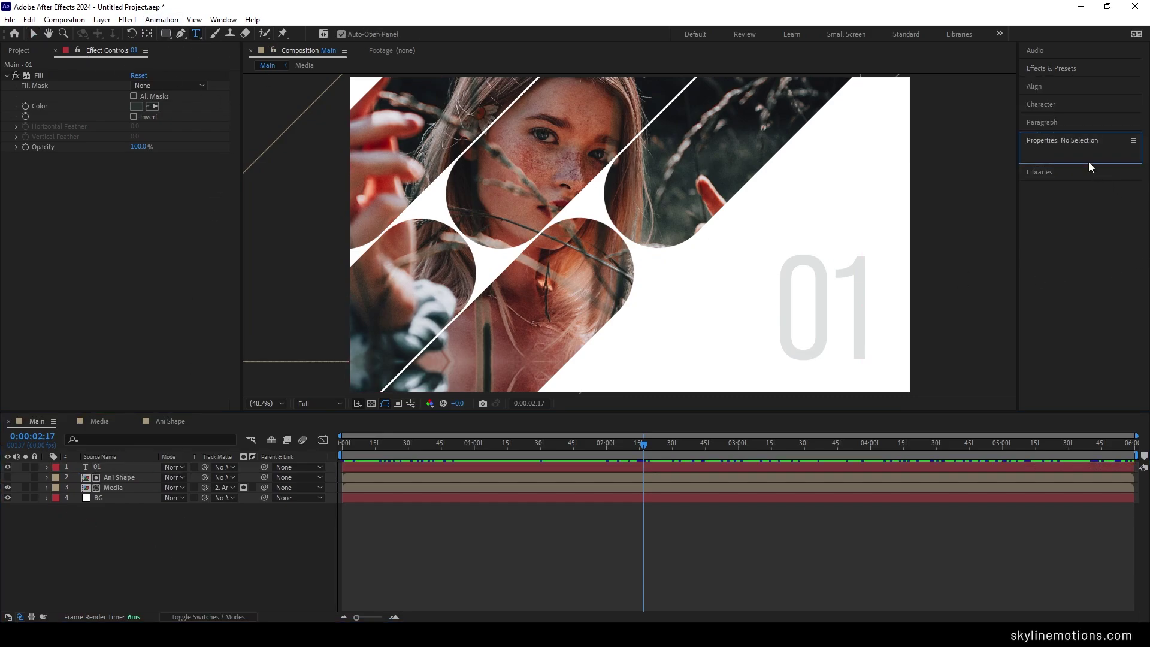
click(1057, 106)
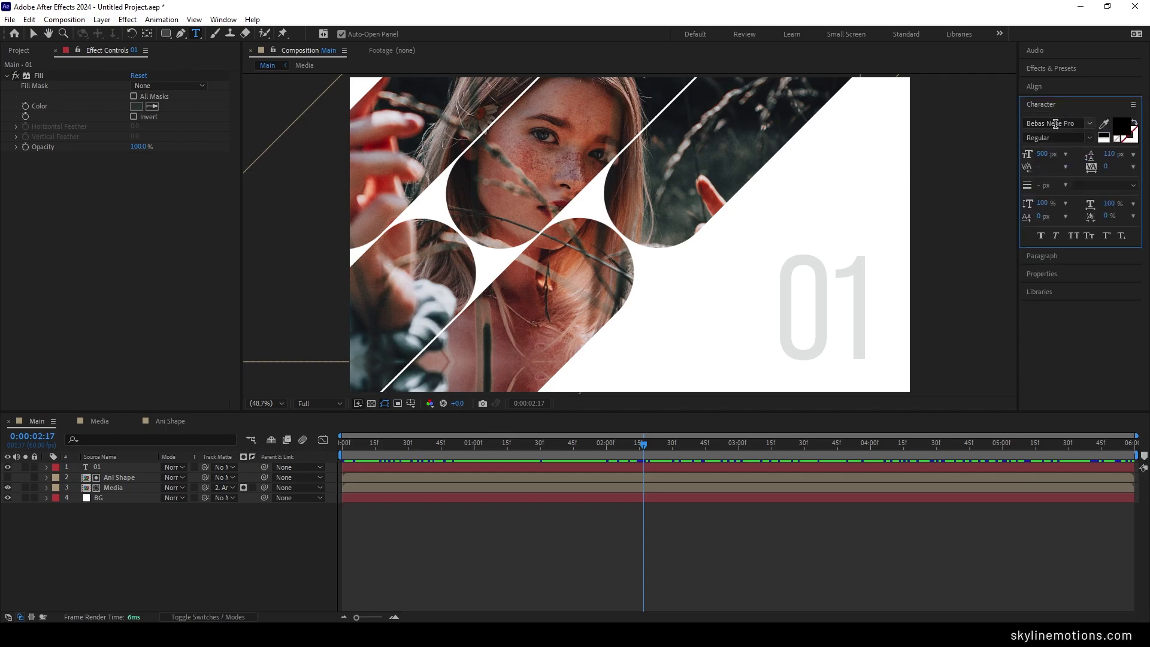
click(1041, 154)
text(100)
key(Return)
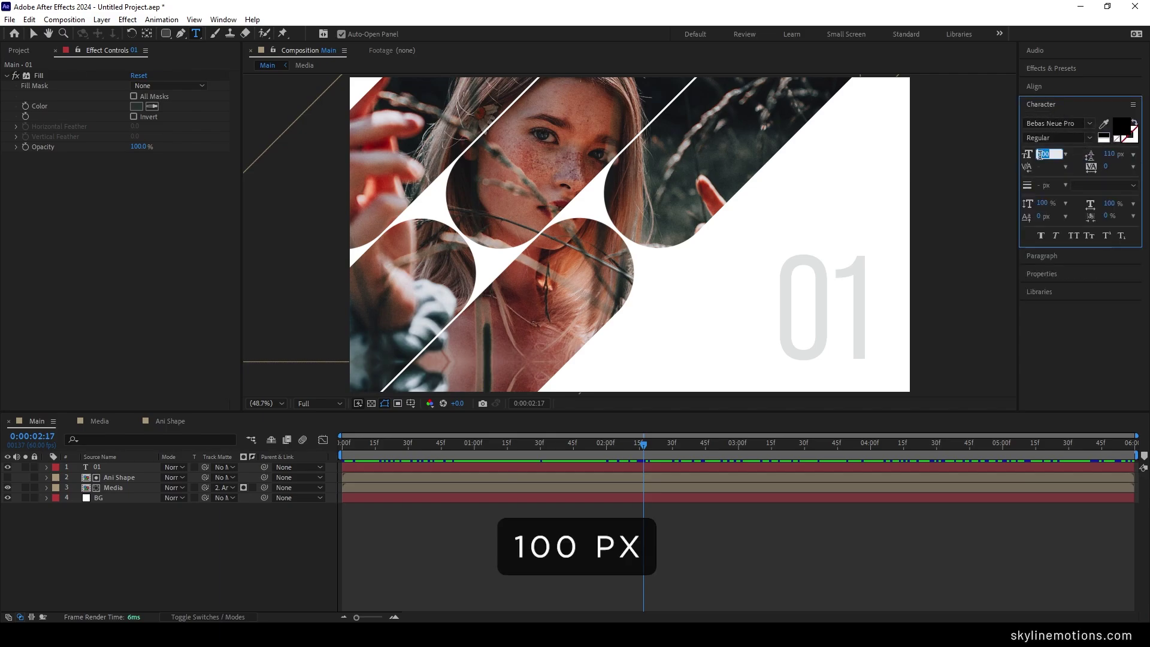
text(1)
click(1089, 139)
click(1047, 202)
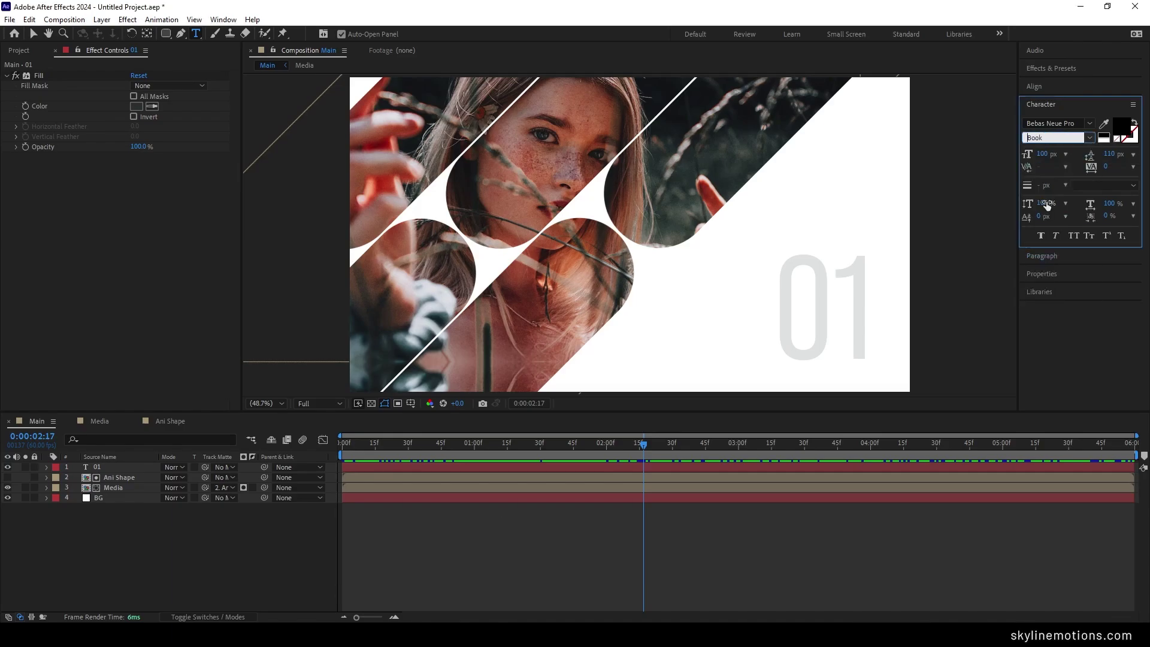
Step: Add a two-line text reading Minimal and SLIDESHOW in the white area beside the 01
click(689, 294)
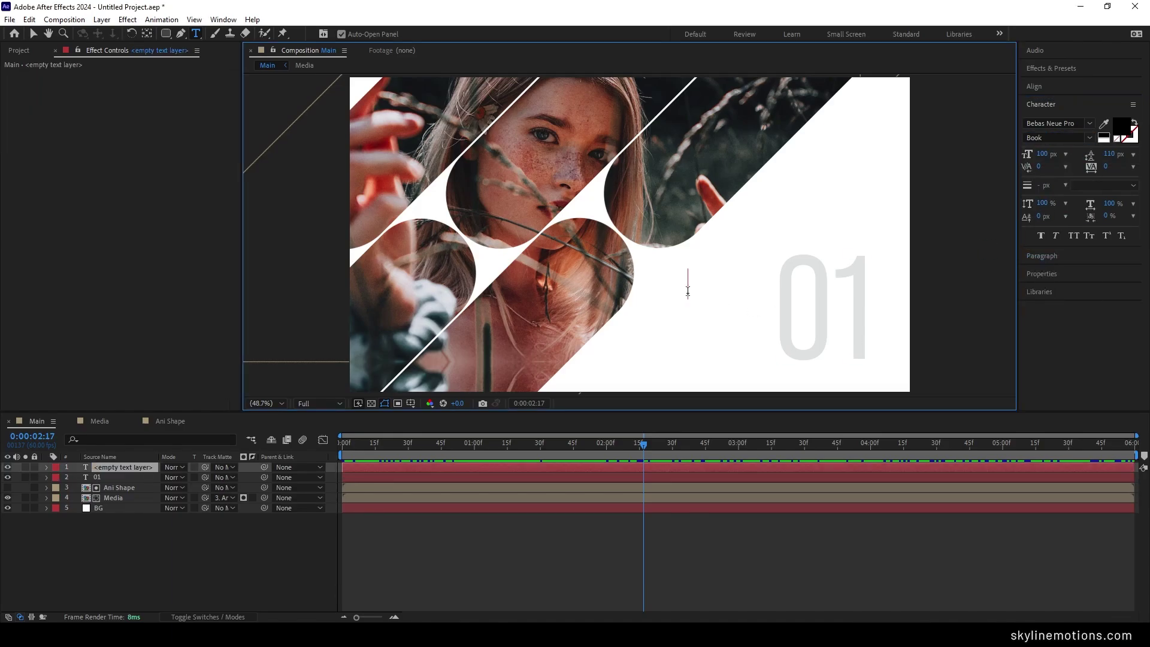
text(Minimal)
key(Return)
text(SLIDESHOW)
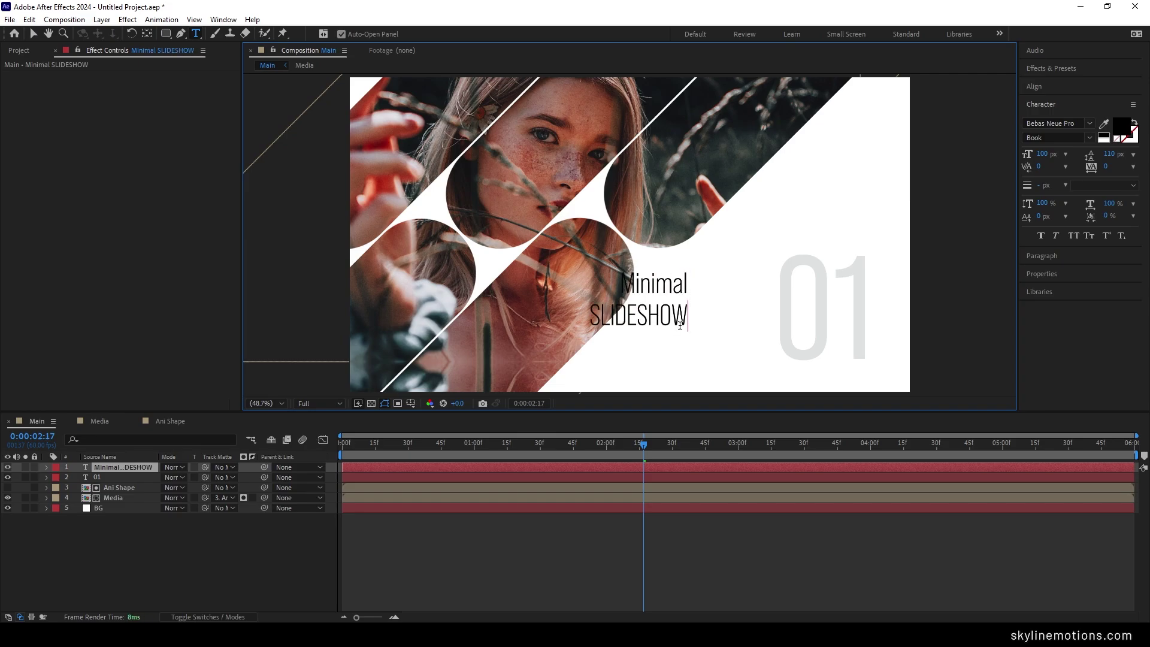
Step: Set the word SLIDESHOW to 120 px and the Regular style
double_click(656, 318)
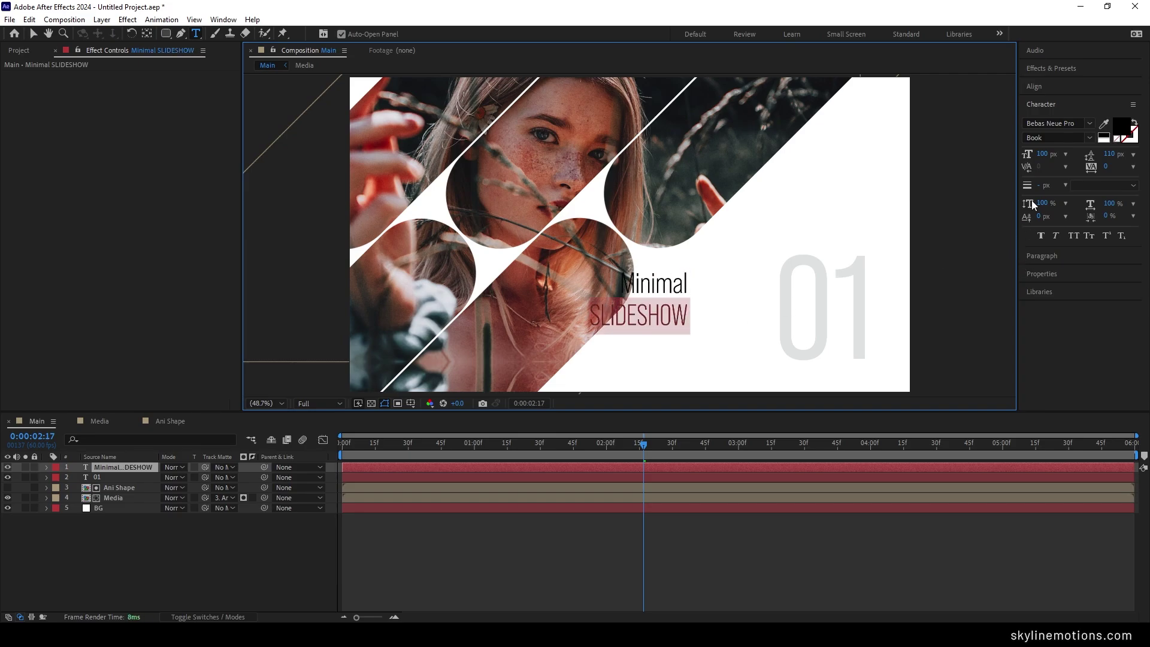
click(1042, 154)
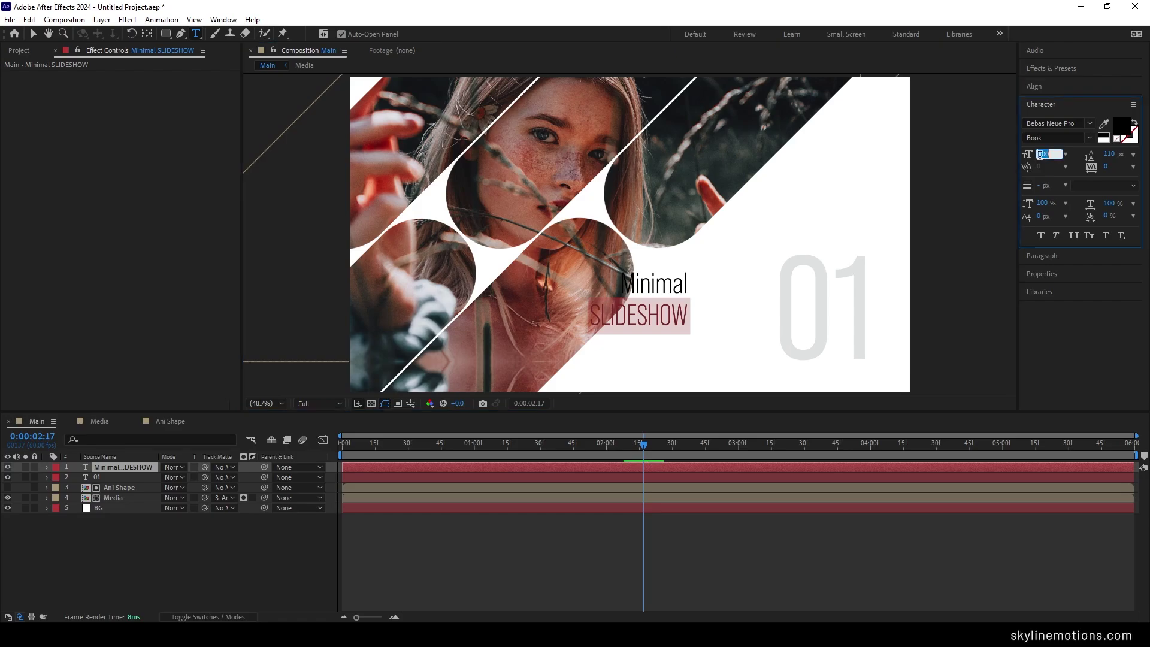
text(120)
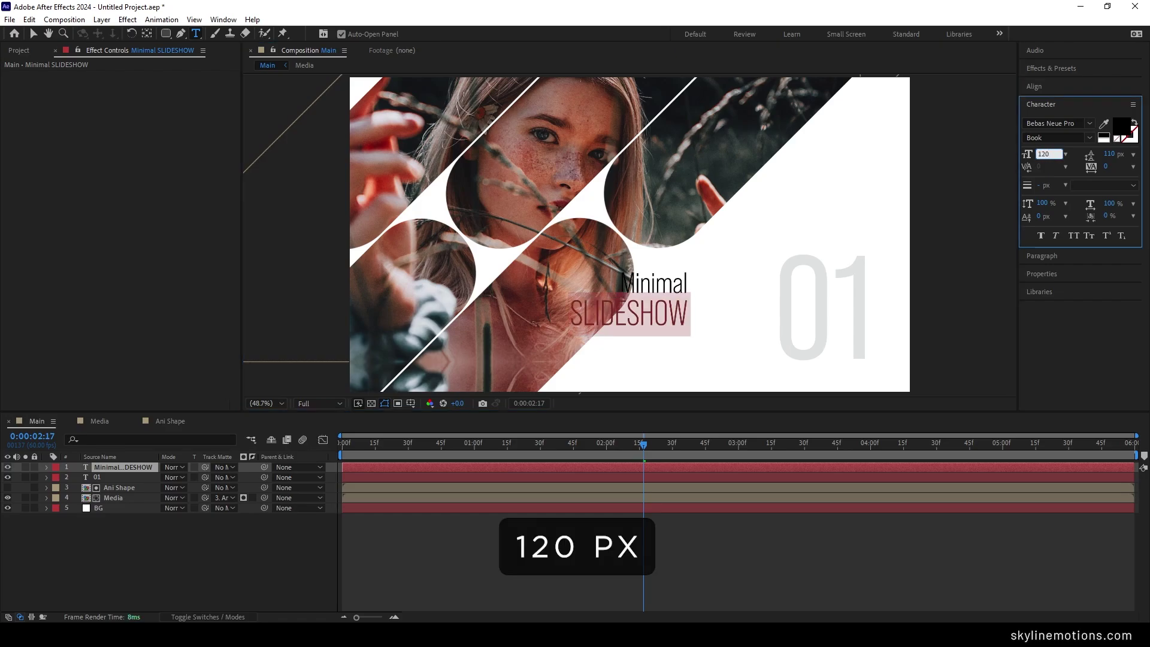
key(Return)
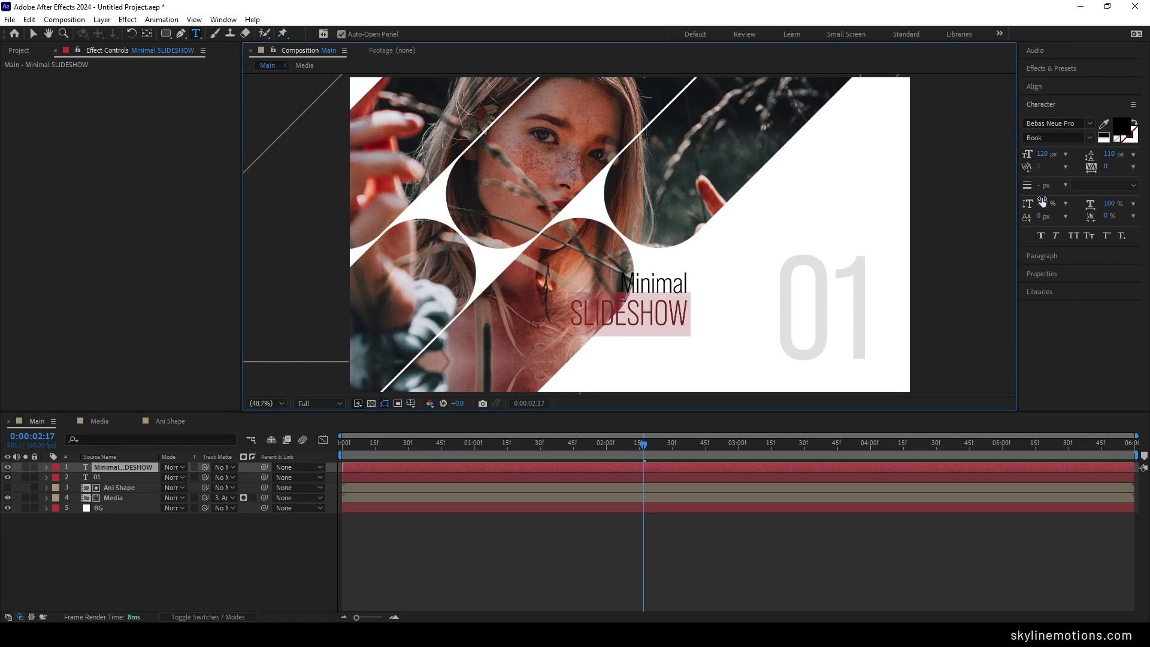
click(1090, 139)
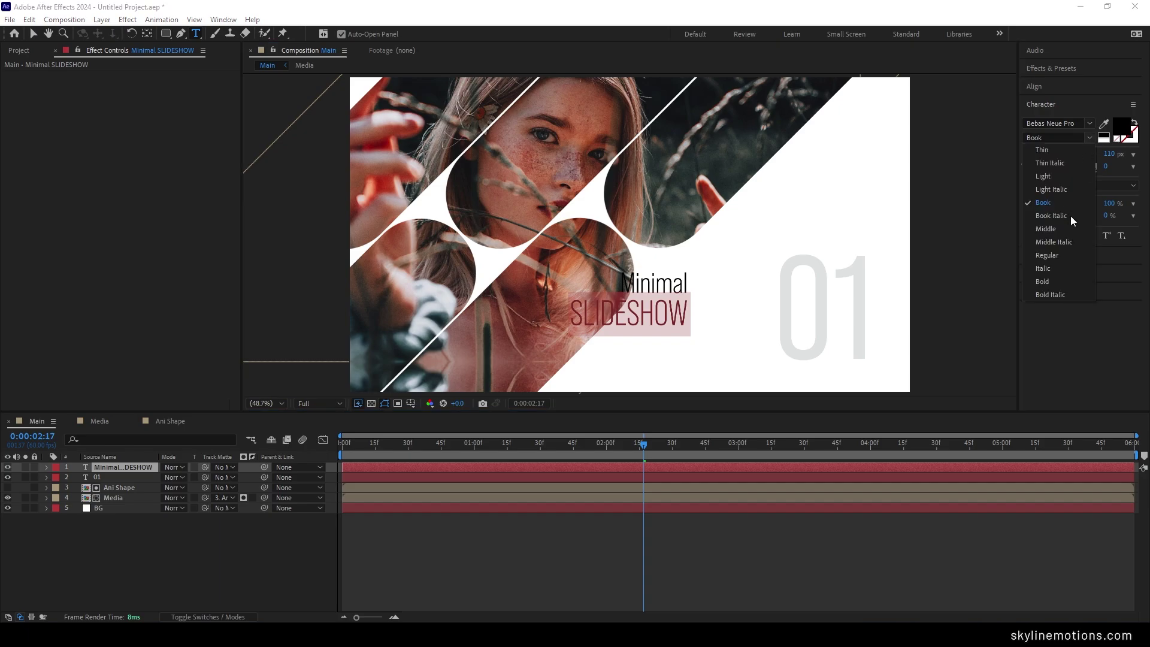
click(1054, 257)
Step: Move the Minimal SLIDESHOW text over the 01 with their right edges aligned, and open the paragraph settings
click(34, 34)
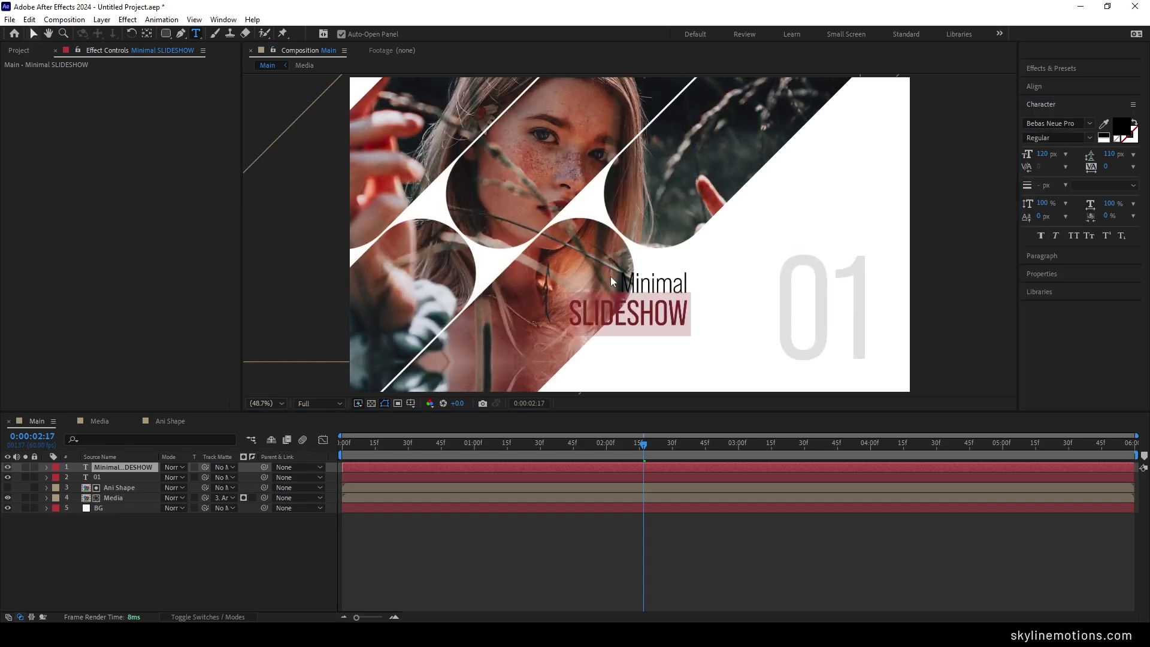
drag(669, 318, 843, 334)
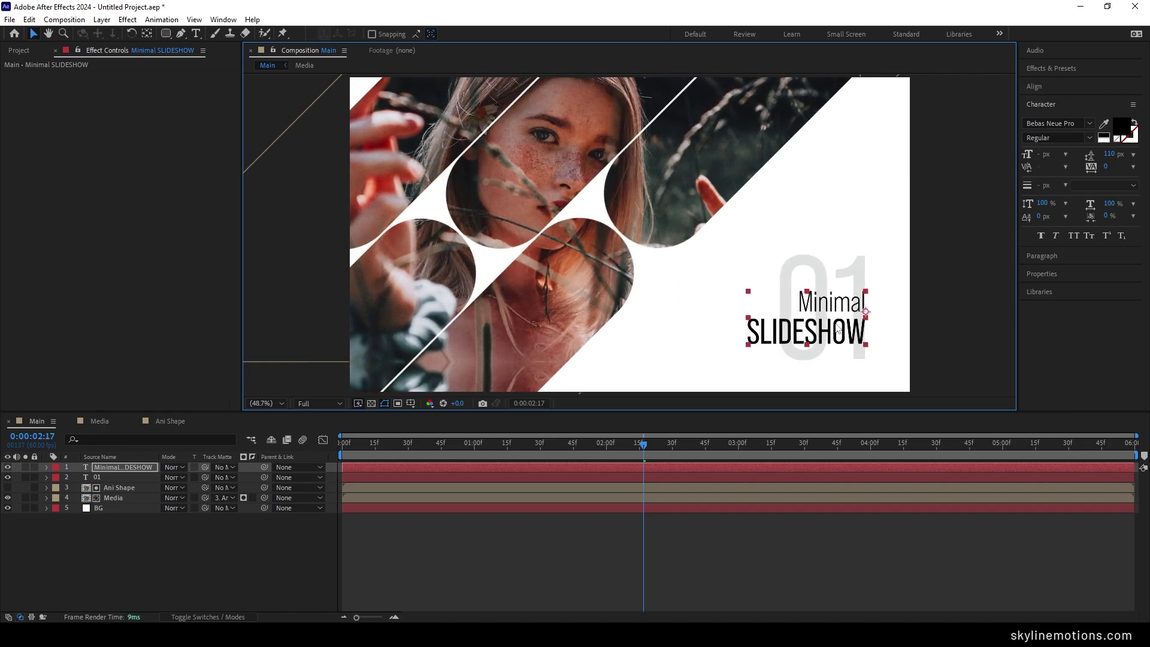
click(1041, 256)
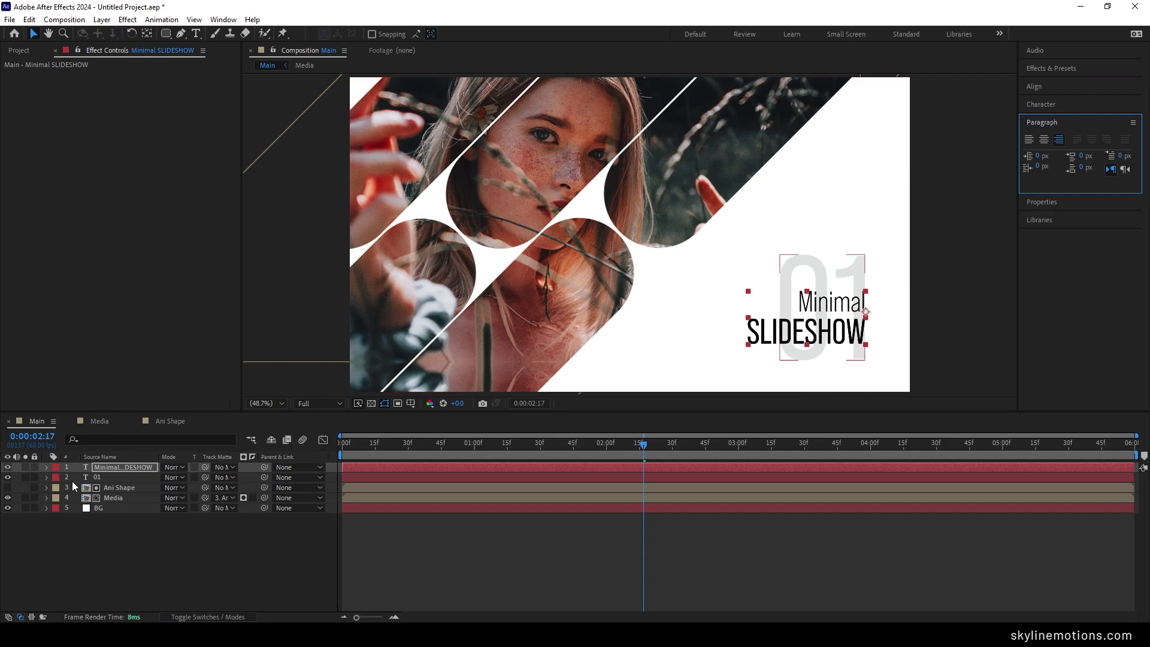
Step: Add a text animator with Opacity and Position properties to the Minimal SLIDESHOW layer
click(46, 467)
click(47, 467)
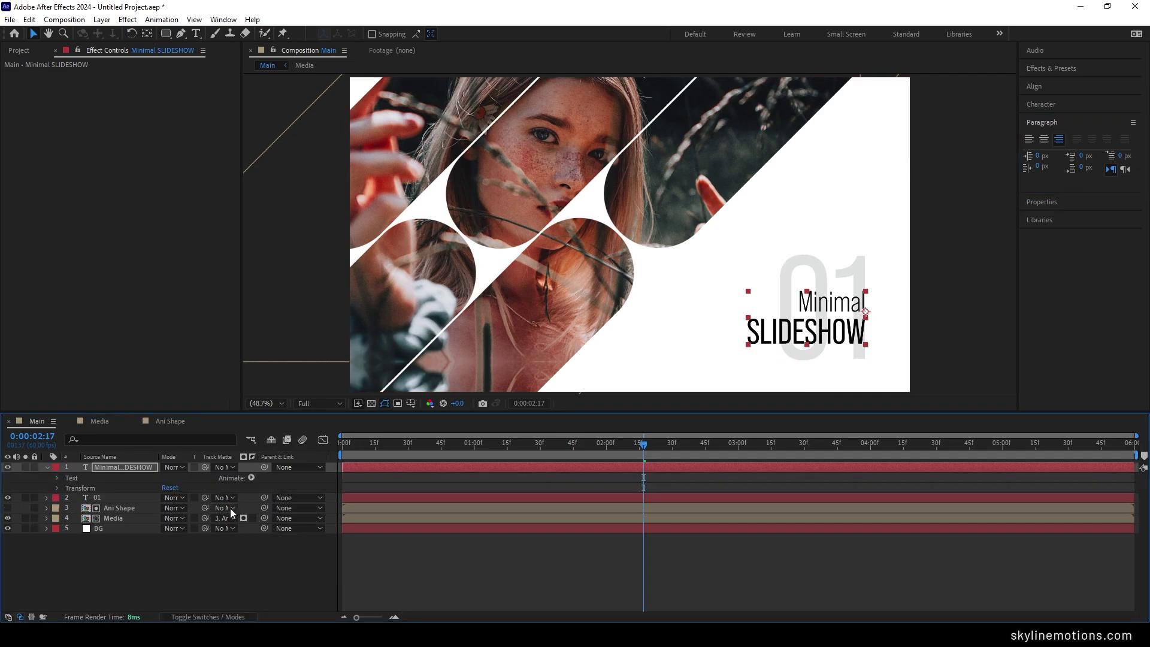
click(252, 477)
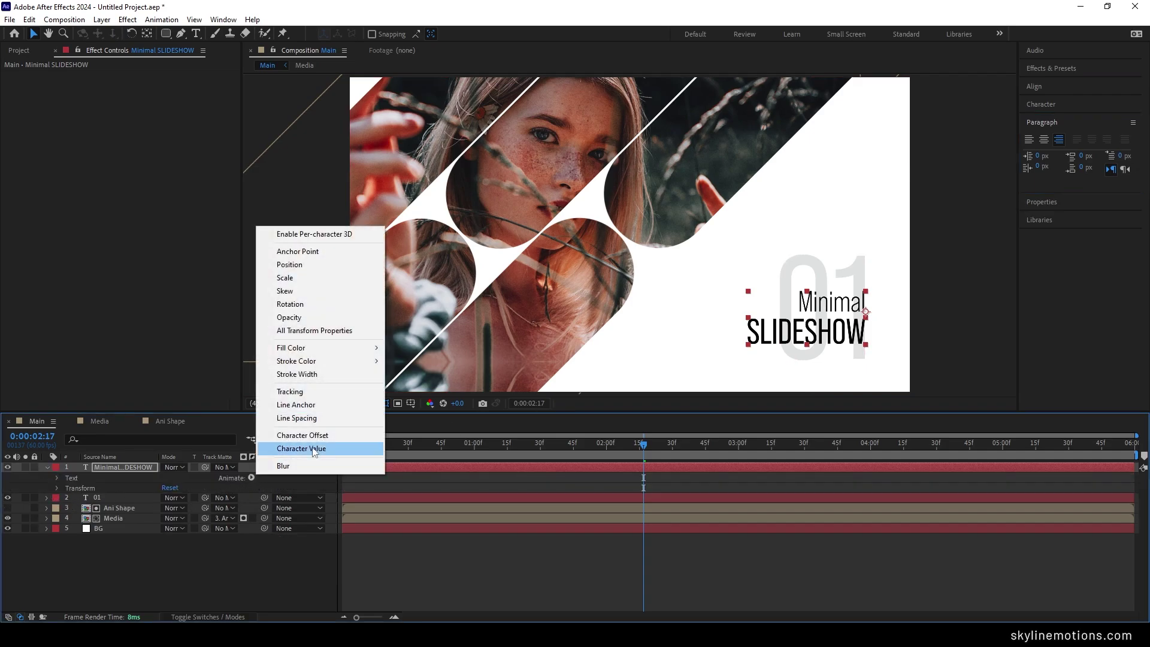
click(302, 317)
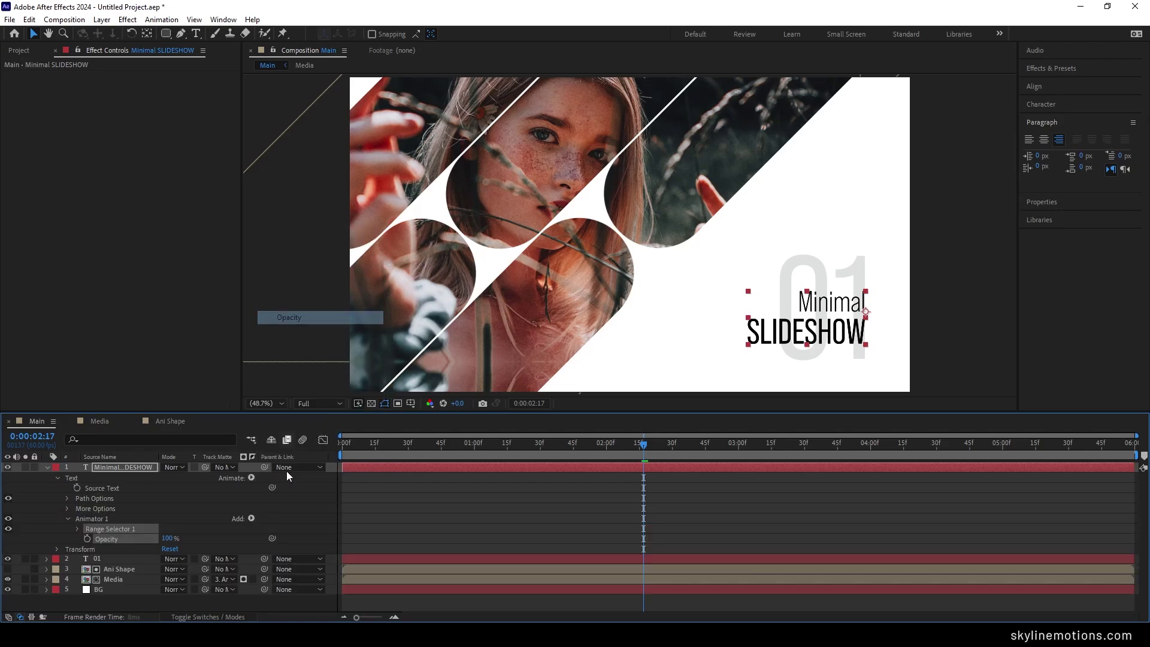
click(253, 519)
mouse_move(282, 523)
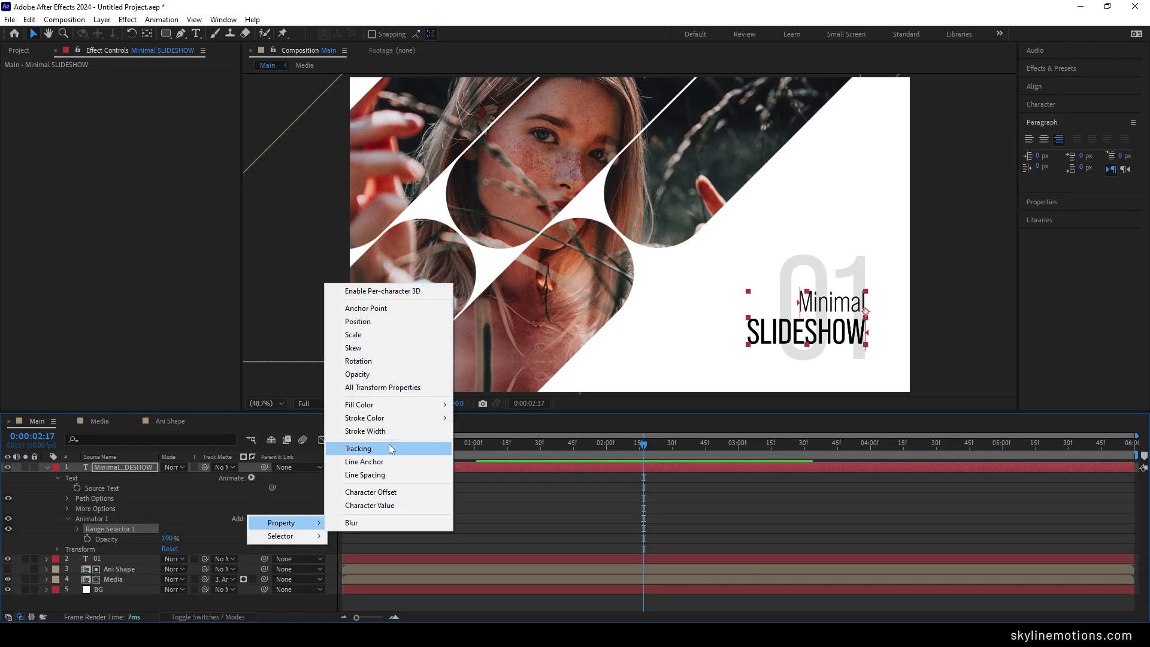
click(363, 322)
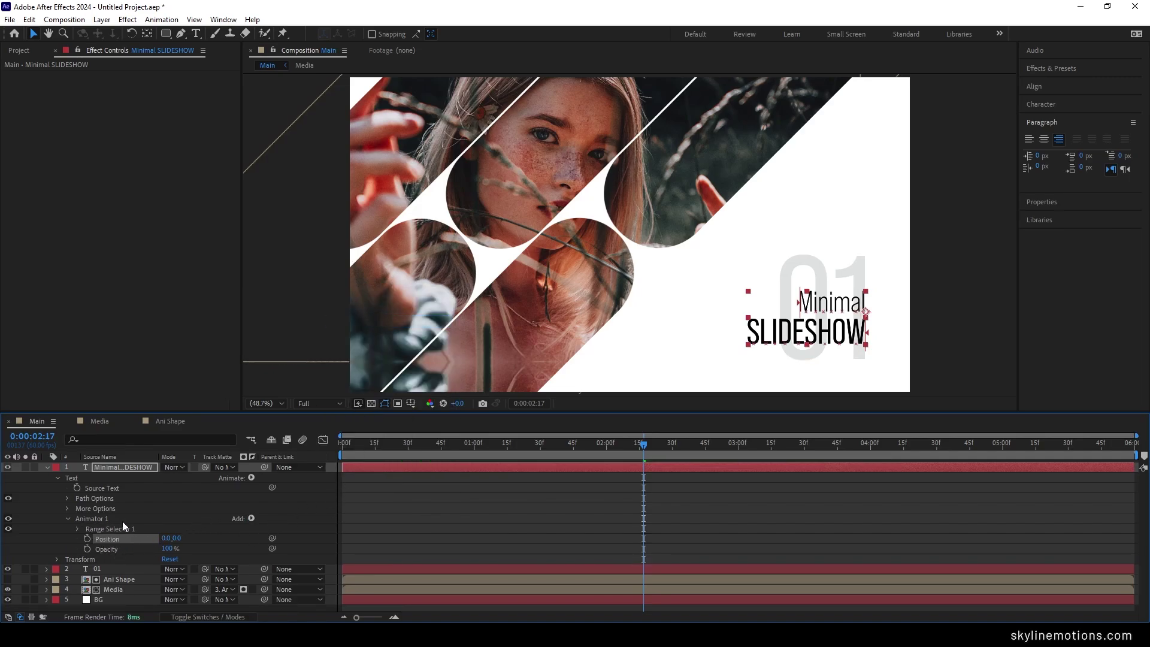
Step: Set the title animator's Position to 0, 150 and its Opacity to 0%
drag(177, 538, 258, 538)
click(177, 537)
text(150)
key(Return)
click(171, 548)
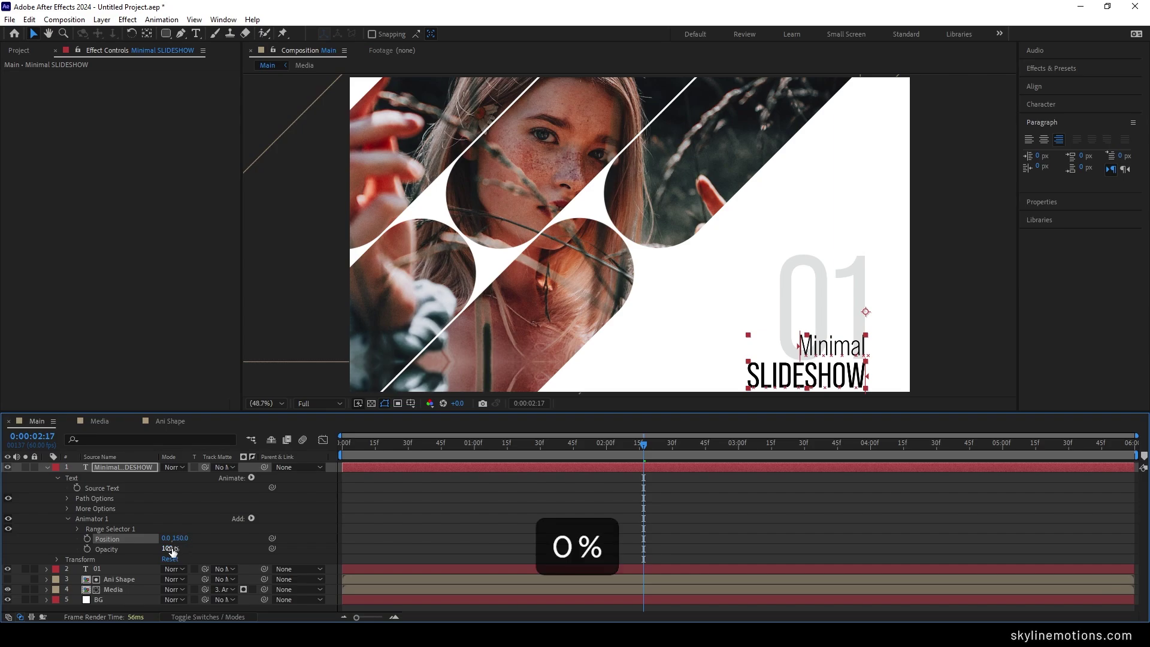
text(0)
key(Return)
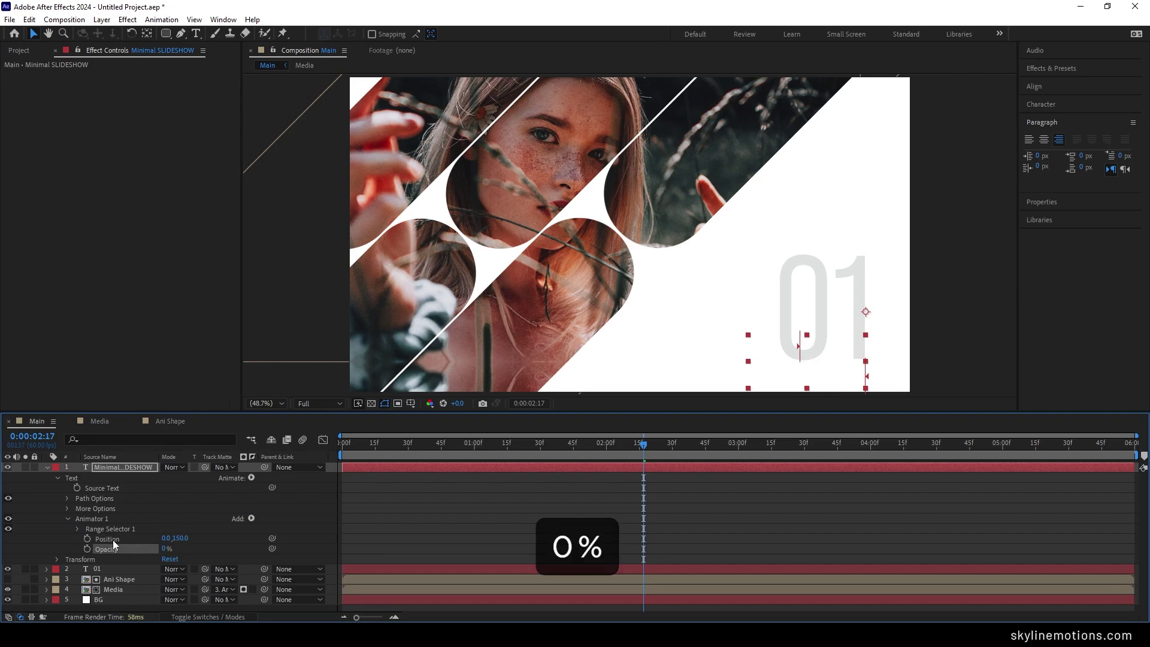
Step: Keyframe the title's range selector Start at 100% at the 2-second mark
click(77, 530)
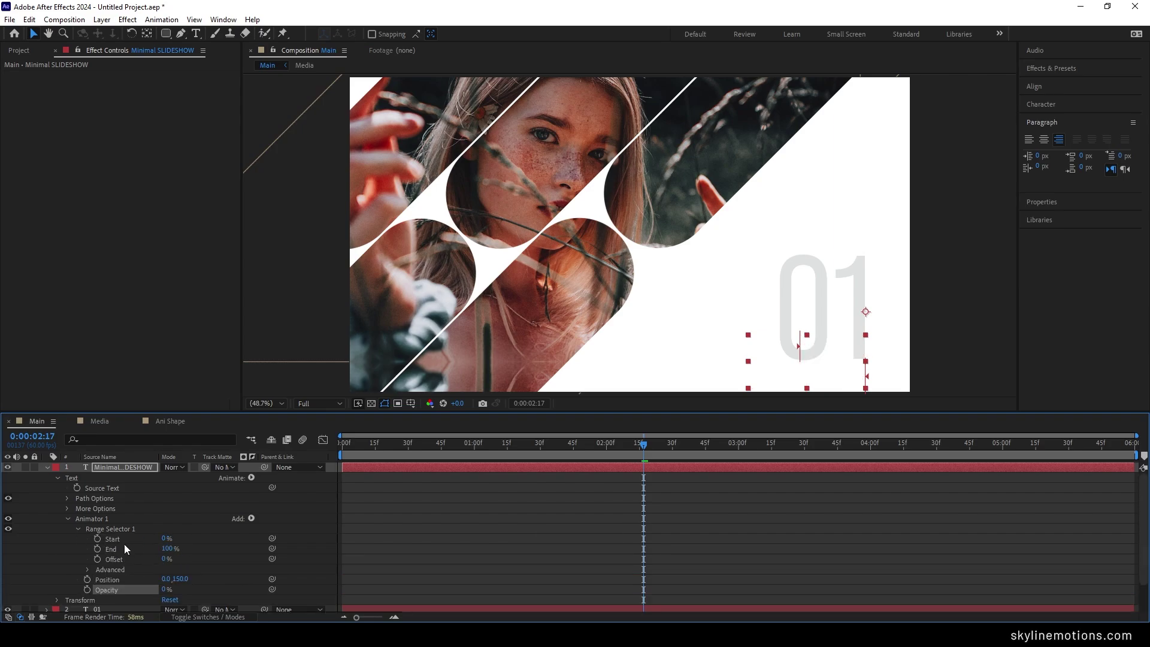
mouse_move(600, 453)
mouse_down()
mouse_move(616, 450)
mouse_move(605, 451)
mouse_up()
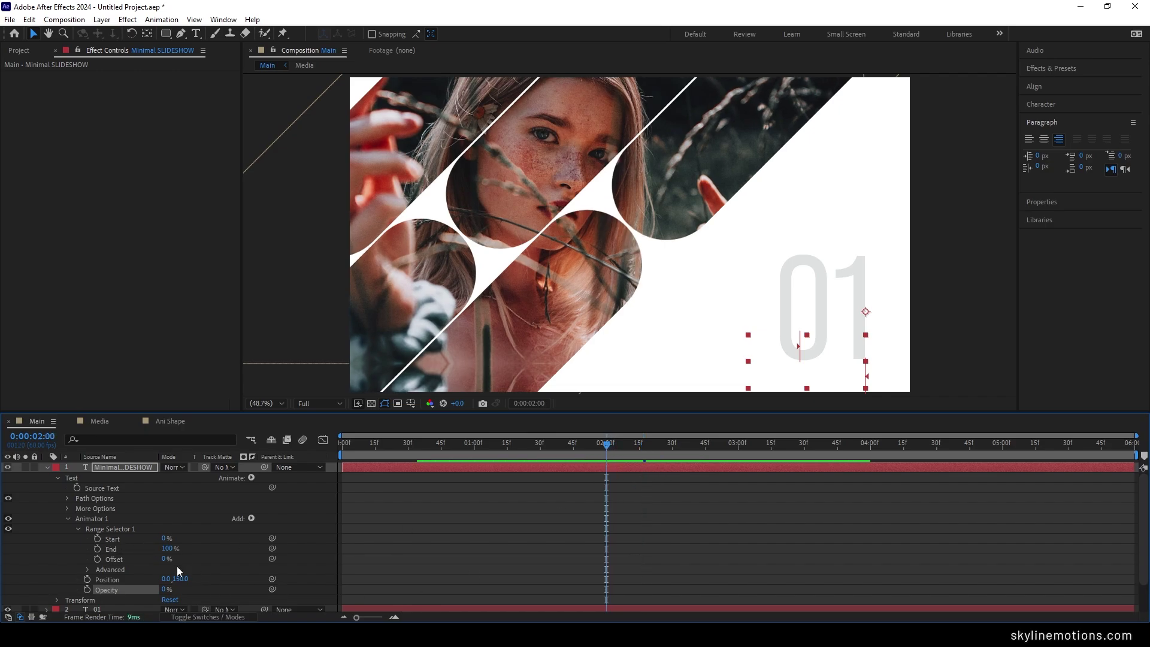
click(98, 538)
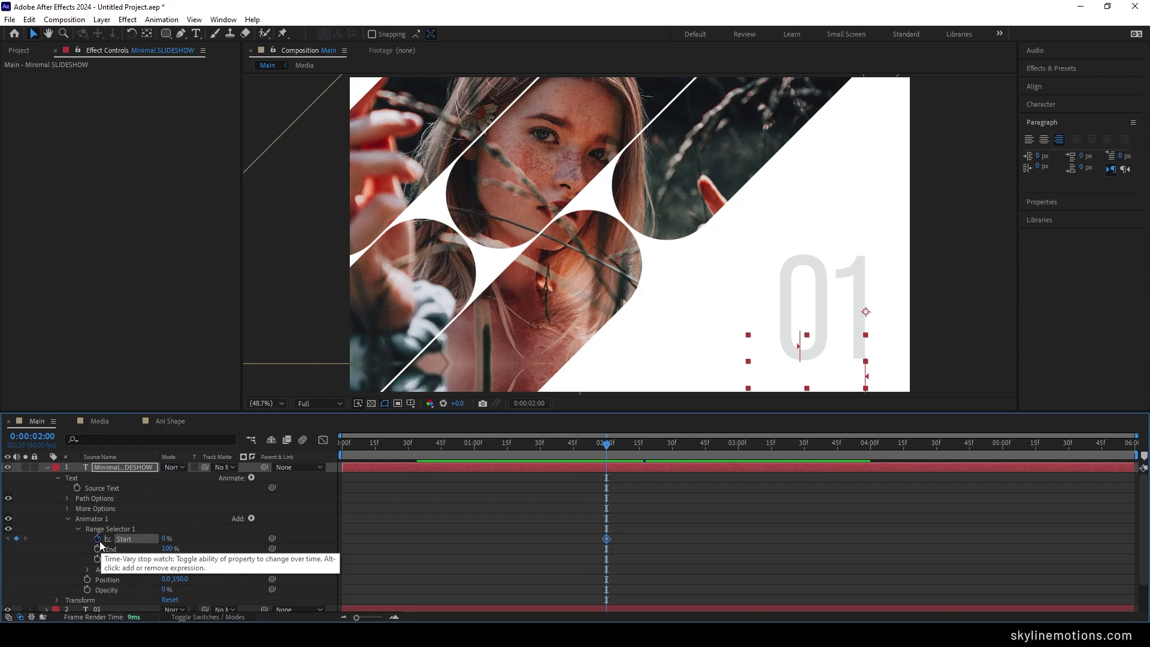
click(165, 538)
text(100)
key(Return)
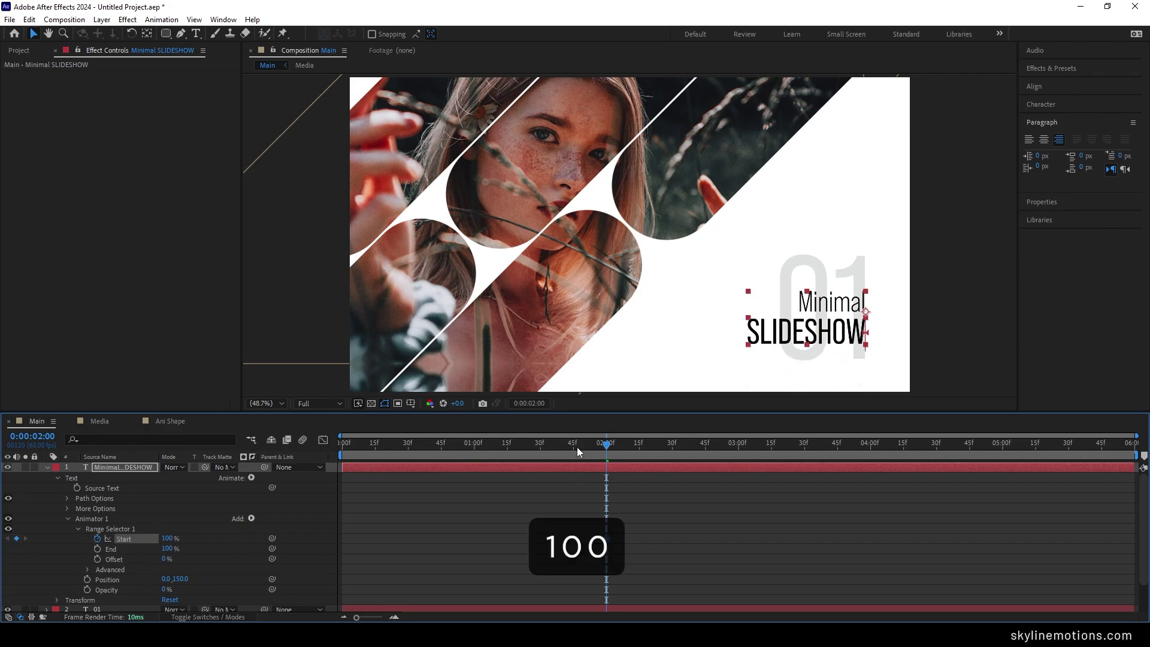
Step: Keyframe the range selector Start at 0% at the beginning of the composition
drag(577, 447, 323, 447)
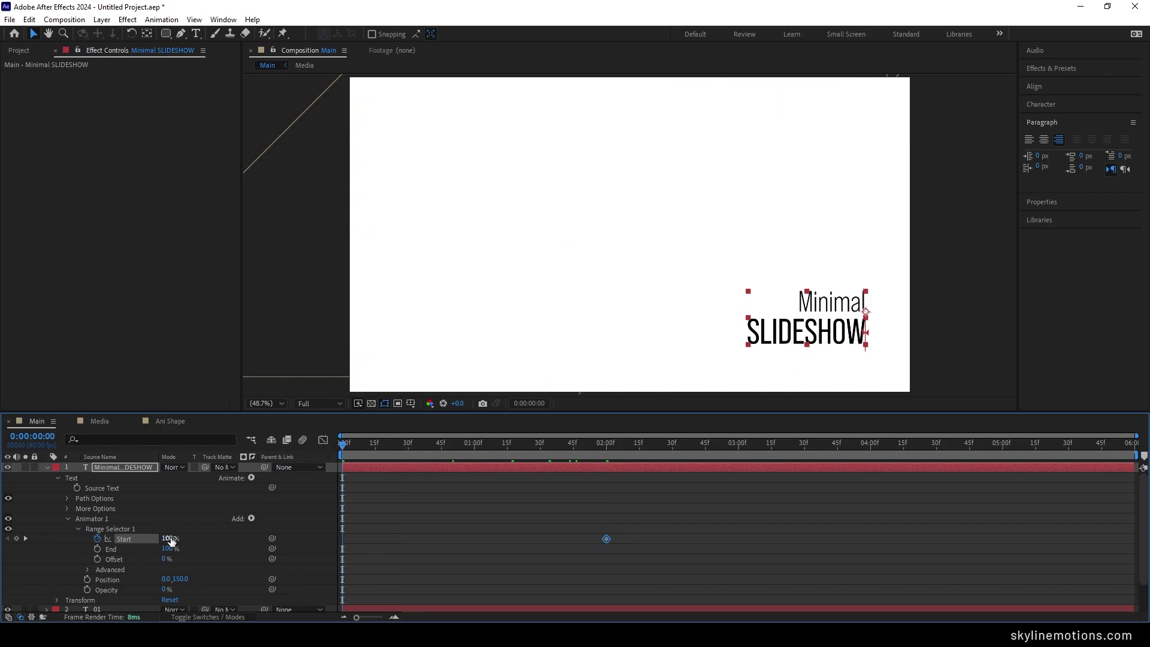
click(170, 539)
text(0)
key(Return)
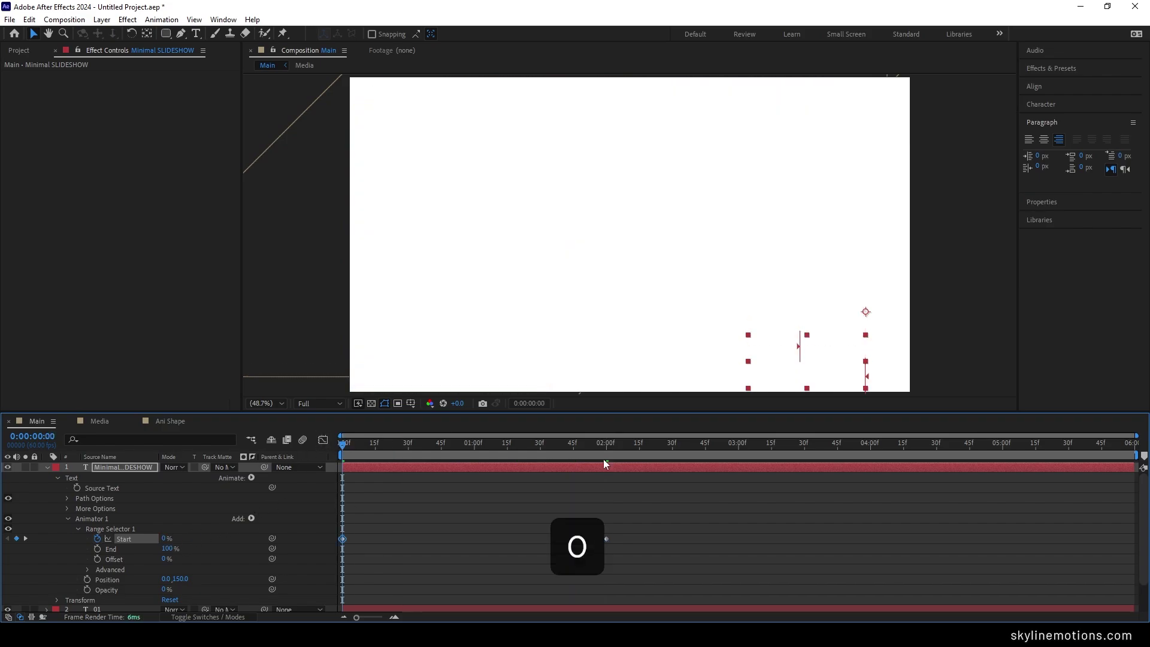
Step: Add a Start keyframe holding 100% at 4 seconds and another at 0% on the last frame, 0:00:05:59
drag(823, 455, 869, 465)
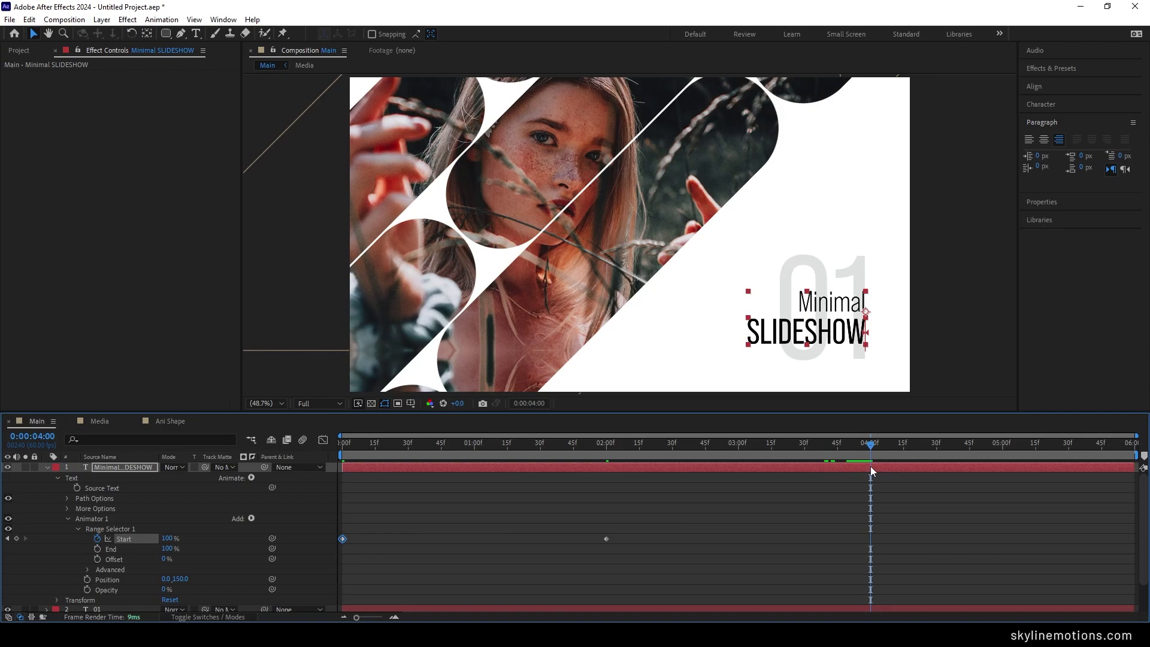
click(19, 538)
drag(886, 448, 1134, 448)
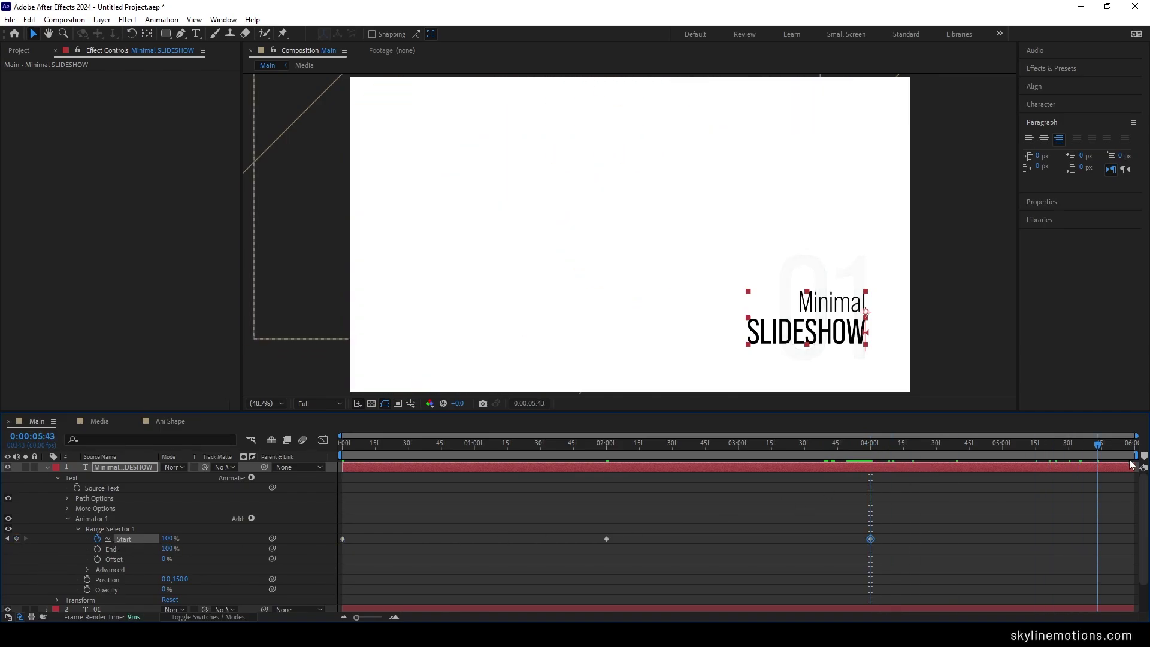
click(169, 537)
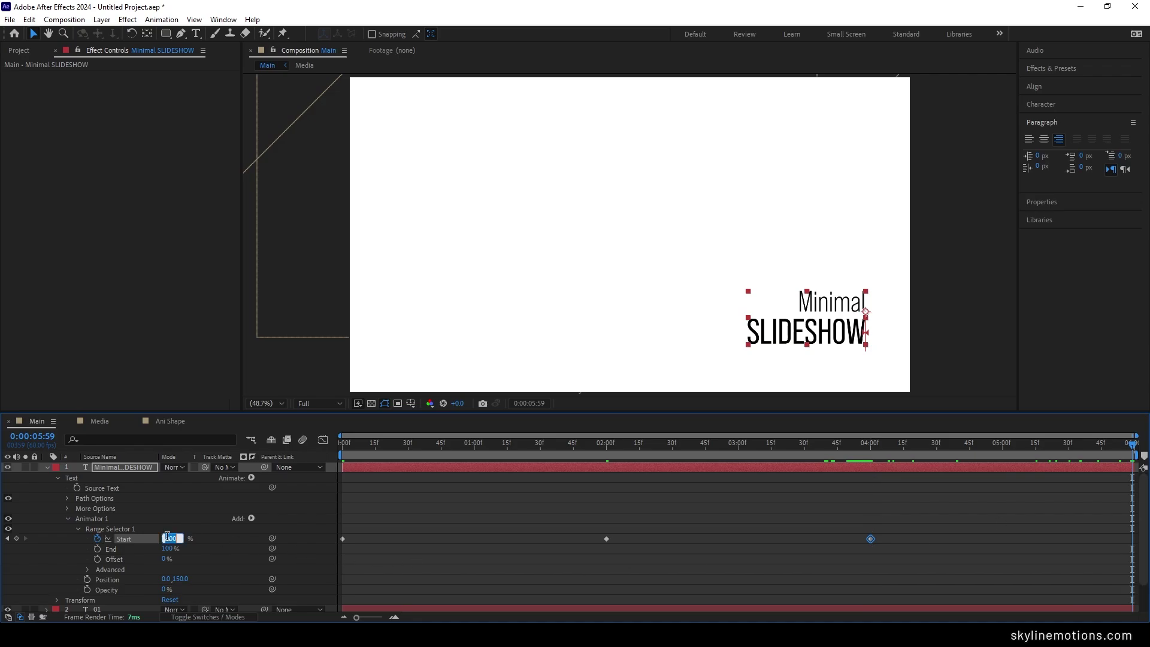
text(0)
key(Return)
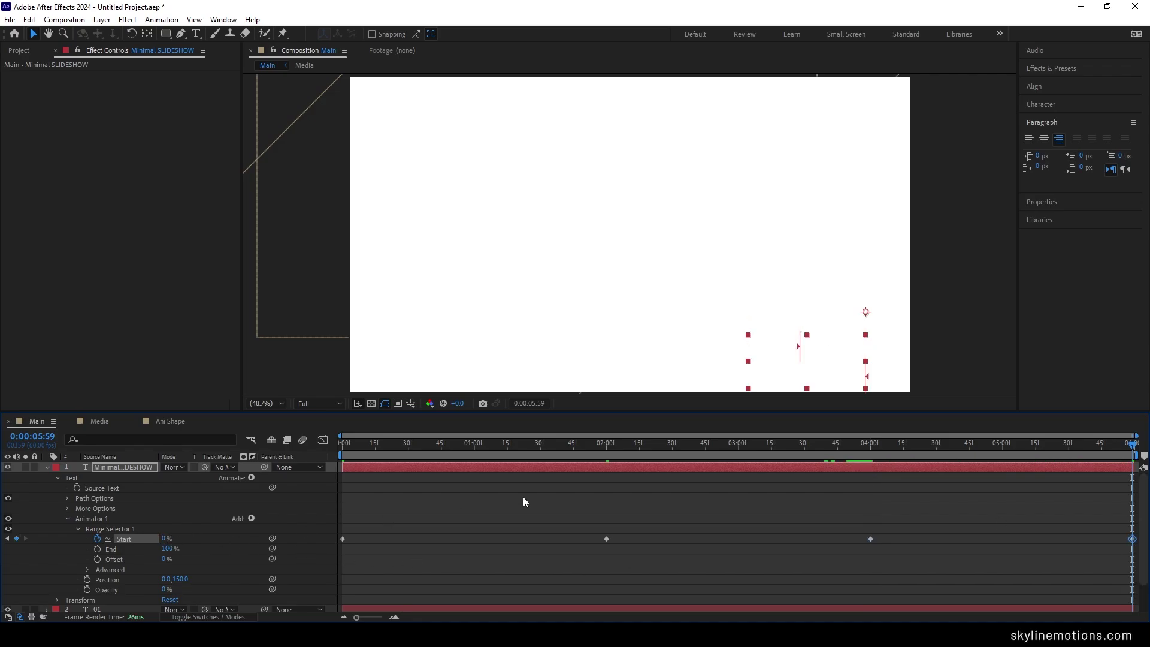
drag(478, 446, 816, 471)
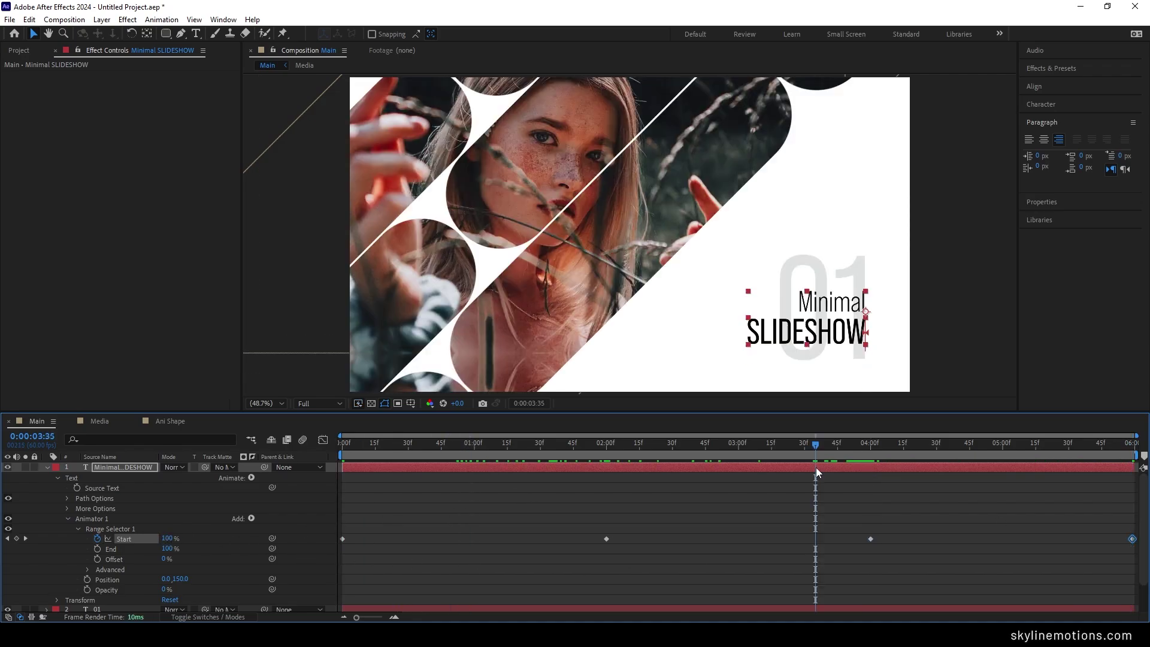
Step: Set the range selector's advanced Based On option to Lines and collapse the title layer
click(88, 569)
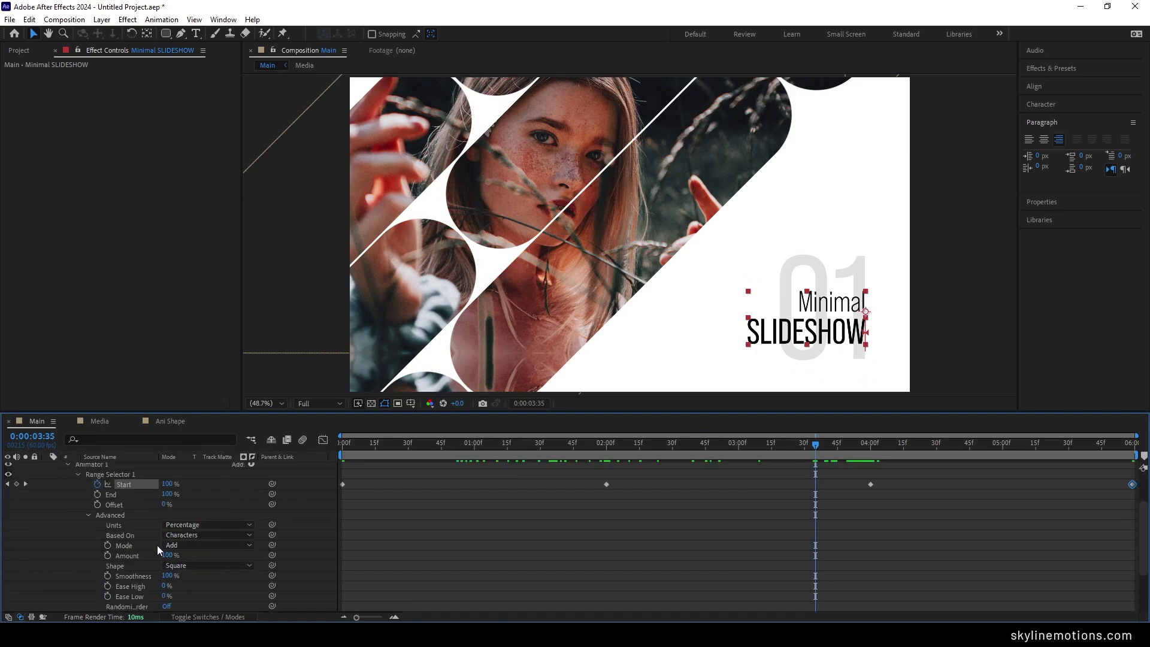
click(204, 535)
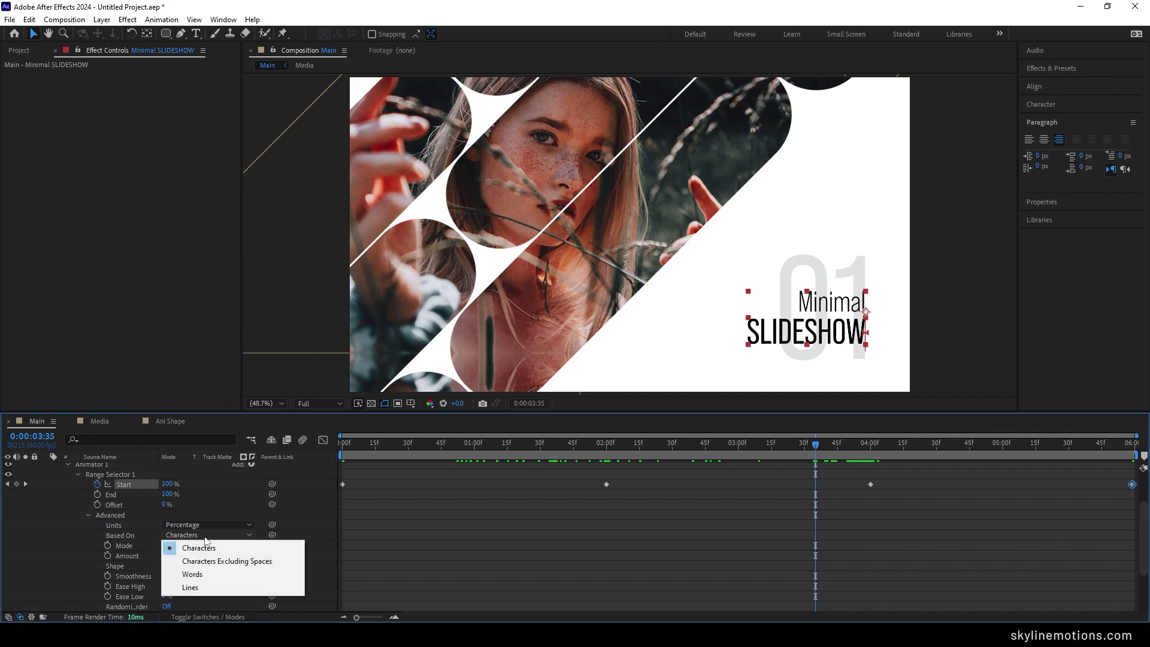
click(202, 588)
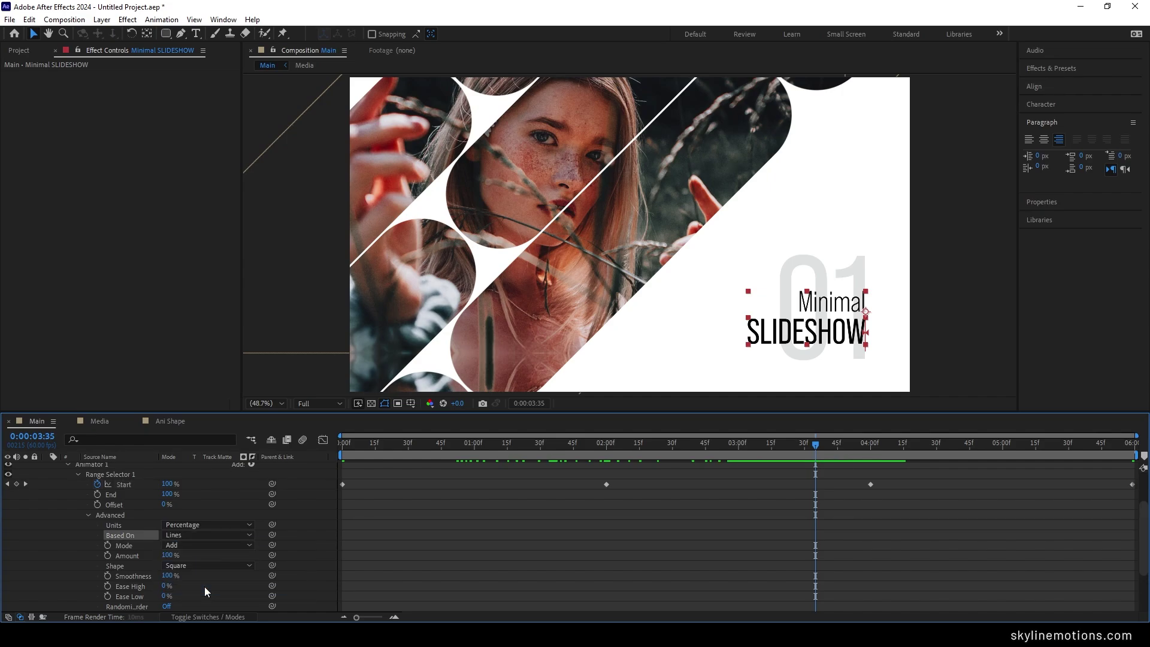
scroll(132, 549, up, 3)
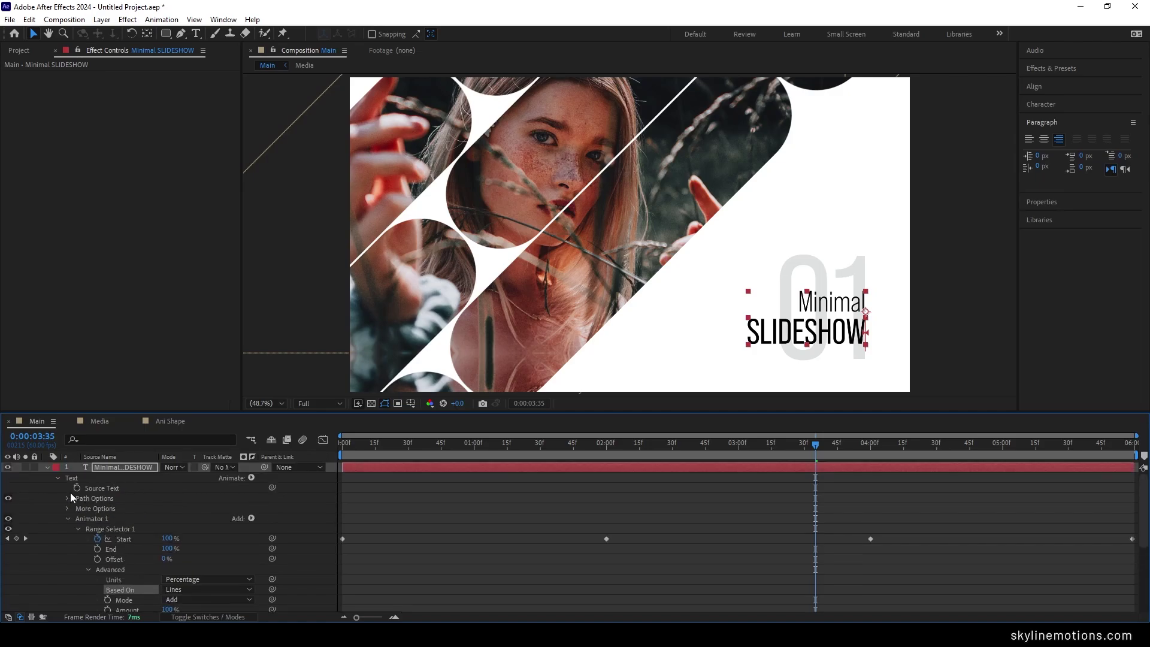
click(47, 467)
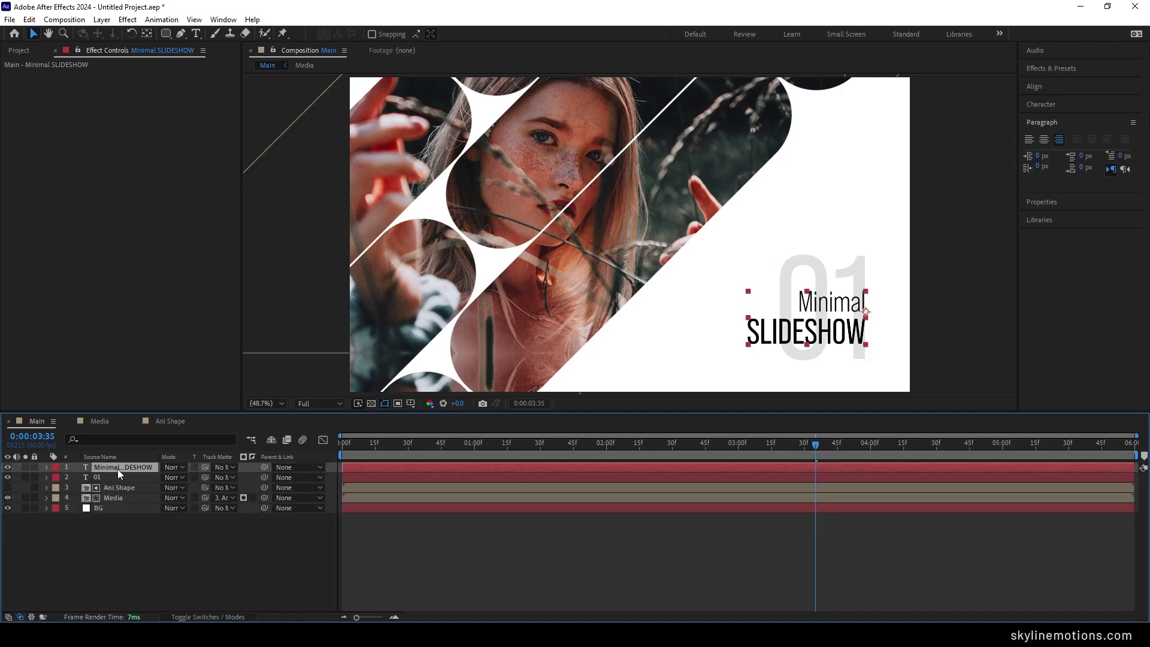
Step: Reveal the title's Start keyframes and apply Easy Ease to all four of them
key(u)
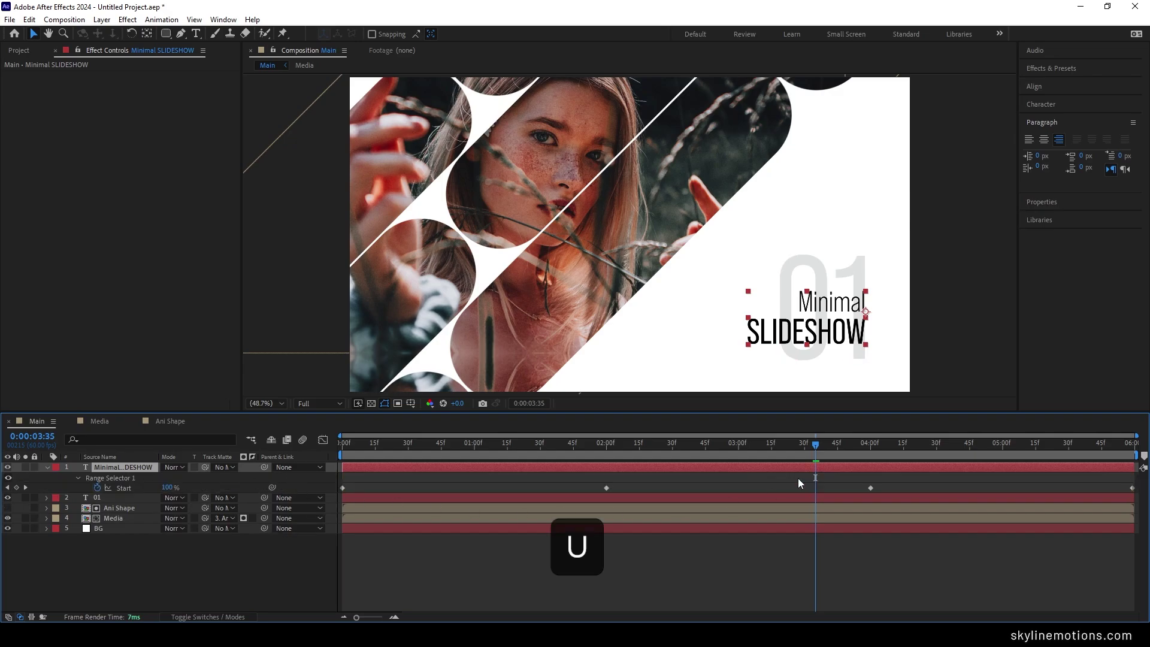
drag(656, 473, 341, 503)
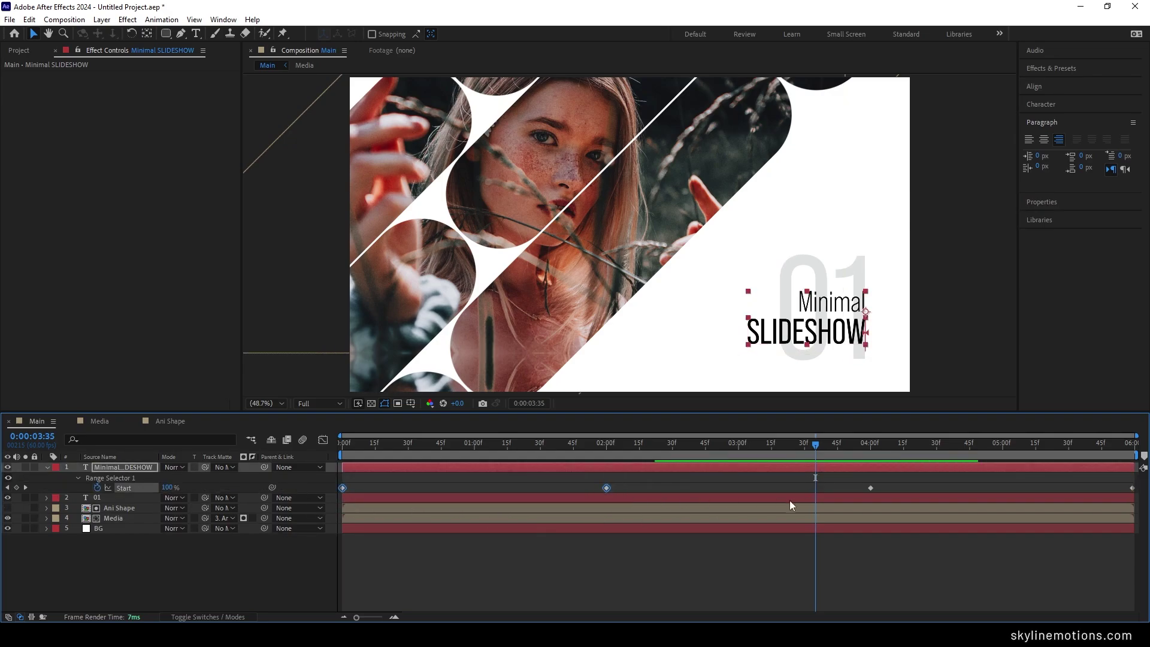
drag(842, 477, 1137, 519)
key(F9)
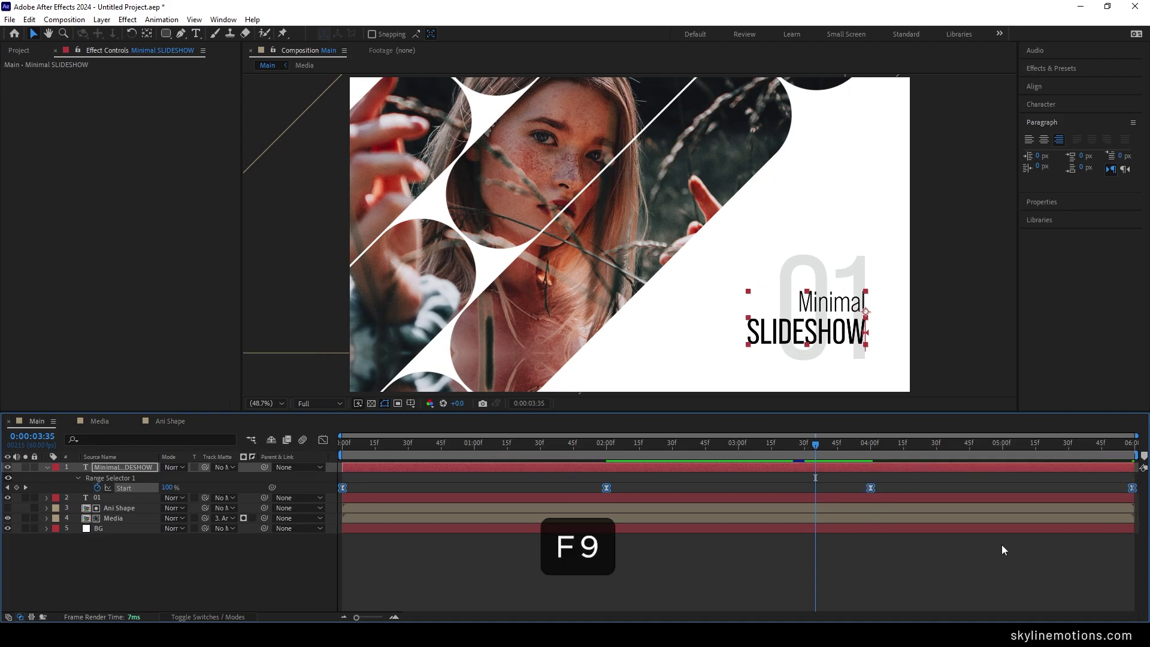
Step: Reshape the Start speed graph so the speed peaks sharply at 1 second and 5 seconds, and close the graph editor
click(323, 440)
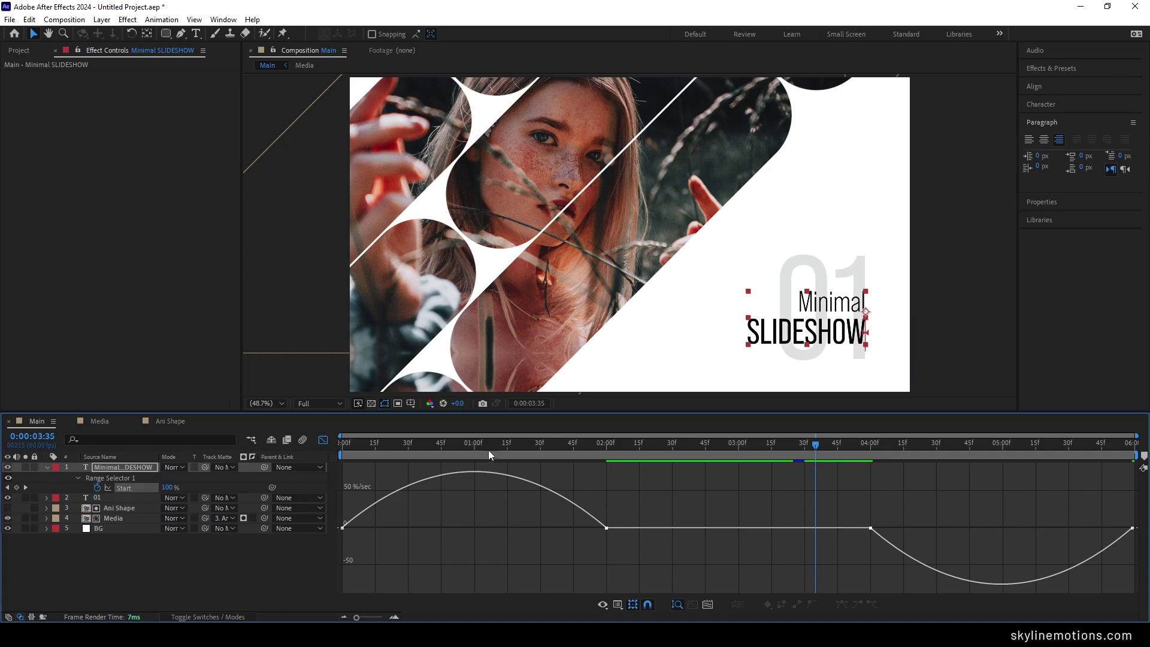
drag(489, 454, 477, 452)
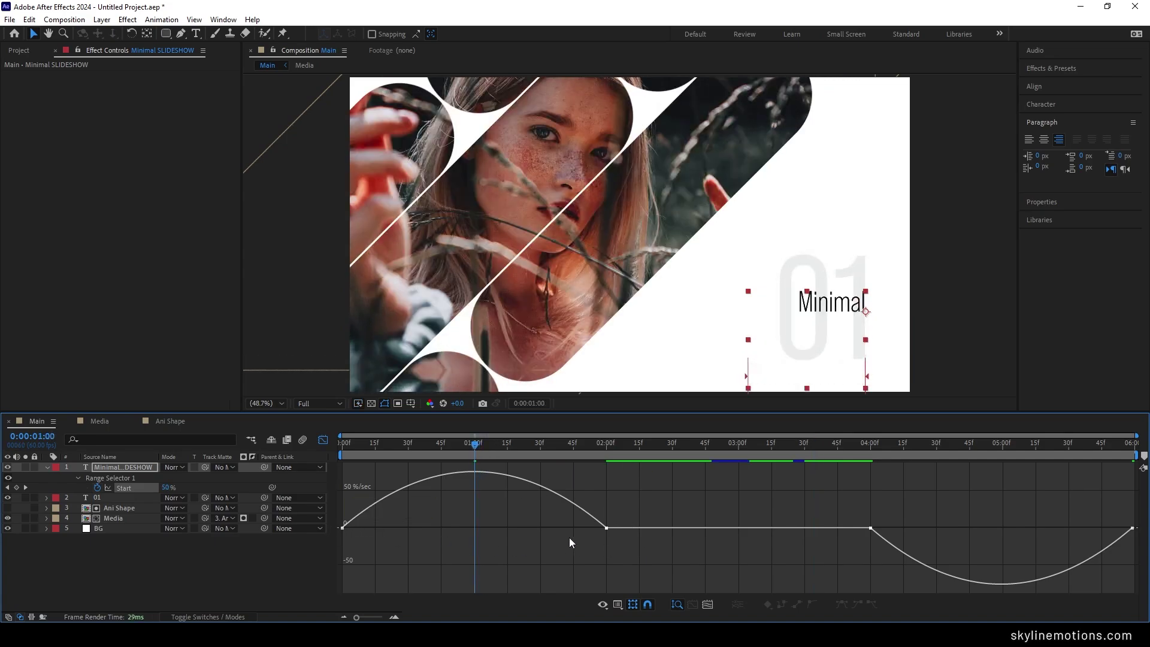
drag(415, 518, 466, 531)
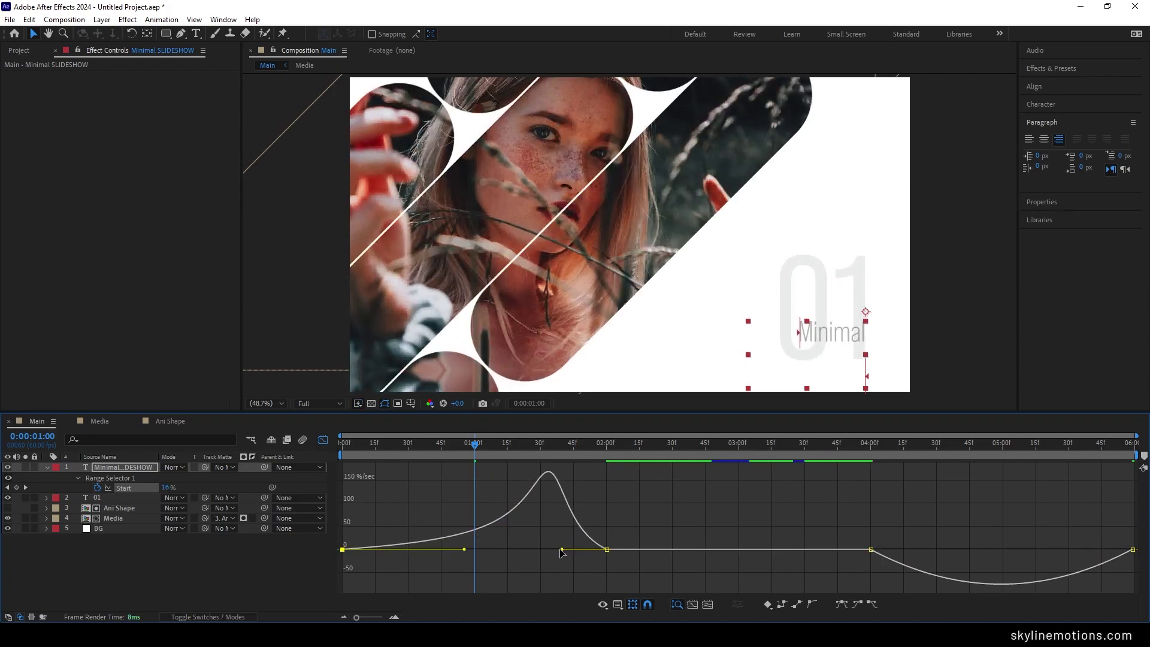
drag(563, 549, 489, 580)
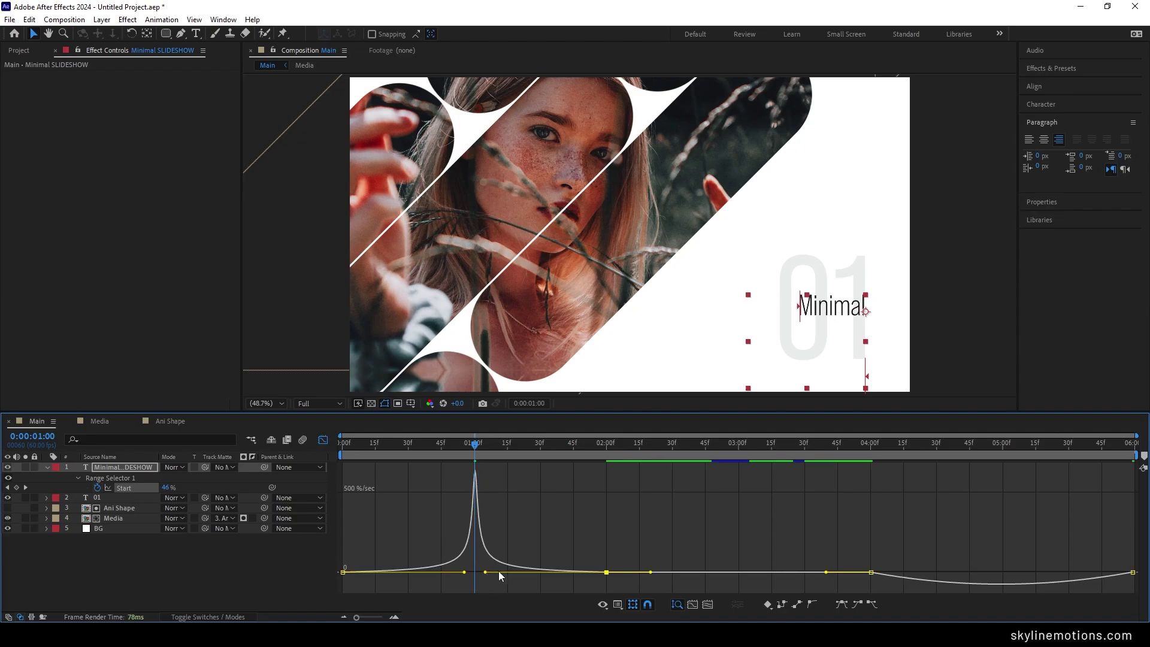
click(1004, 443)
drag(918, 572, 1011, 558)
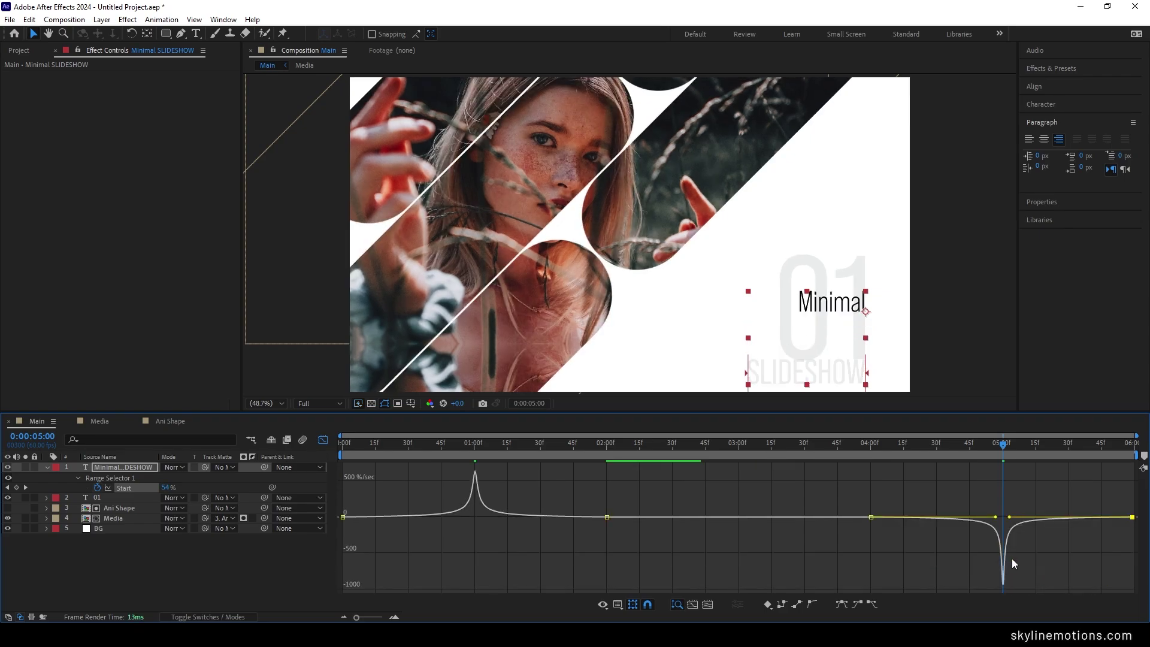
click(323, 439)
Step: Play the composition from the beginning to preview the title animation, and collapse and deselect the title layer
drag(476, 444, 342, 443)
key(space)
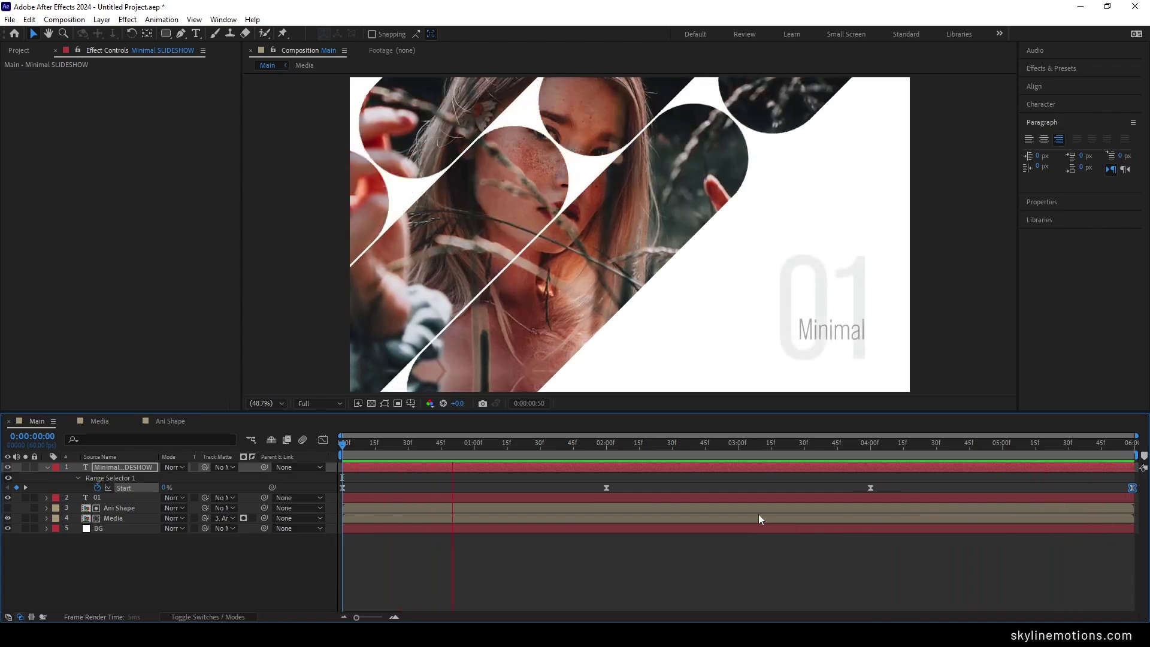
key(space)
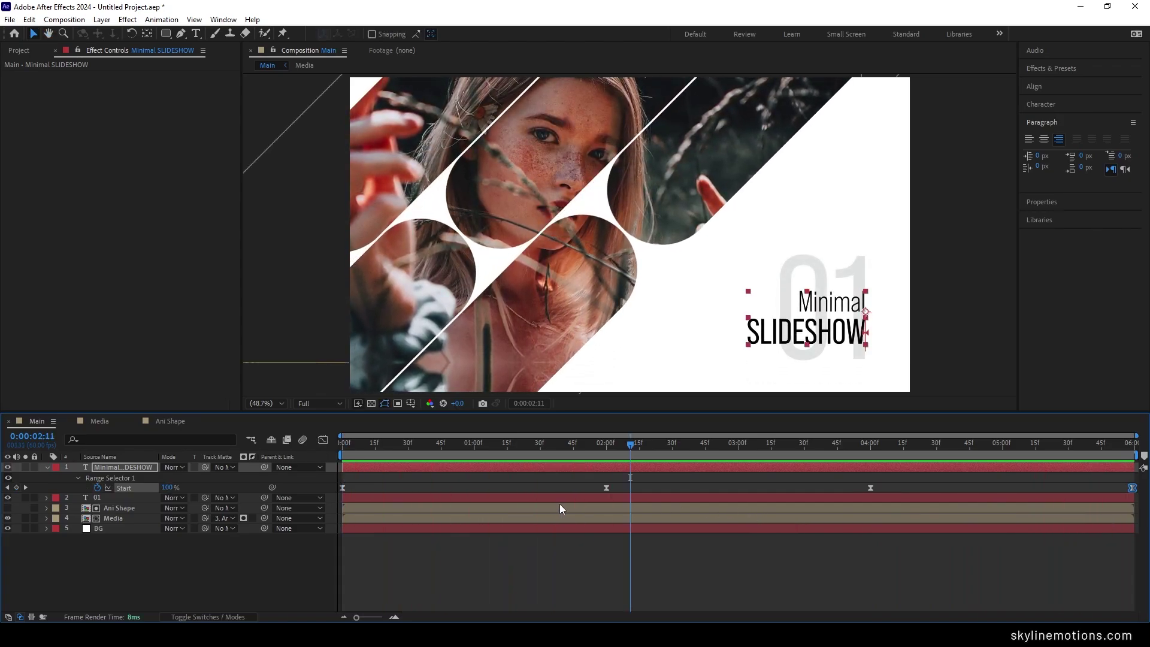
click(46, 467)
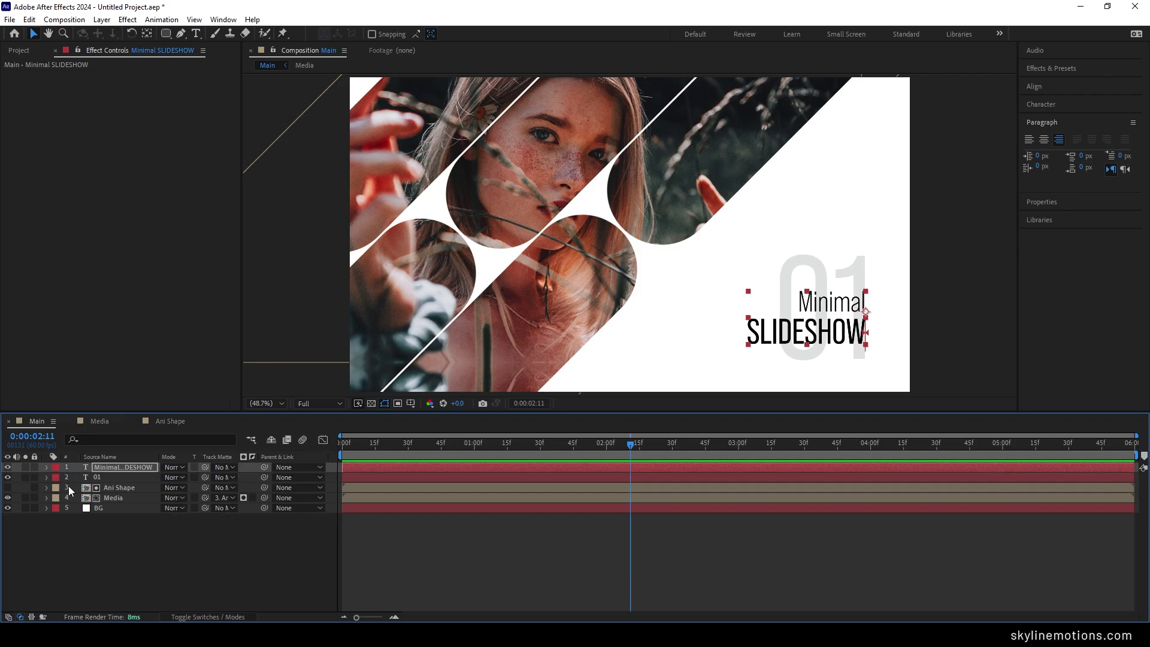
click(204, 534)
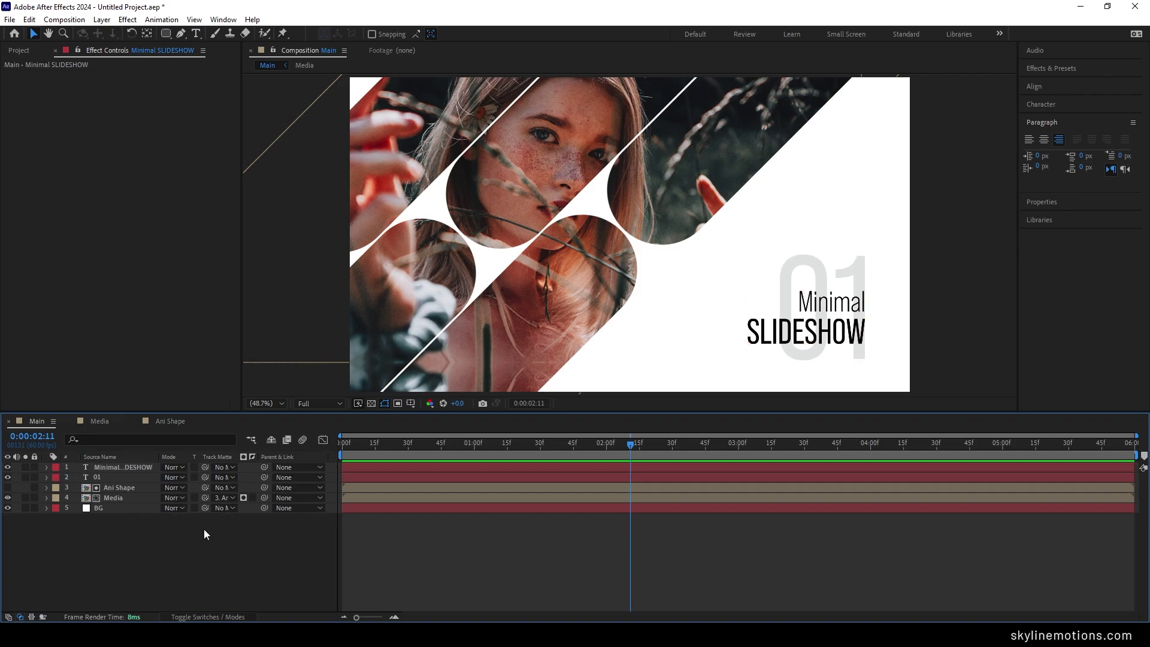
Step: Turn on the motion blur switch for all five layers in Main, from the title down to BG
click(222, 618)
click(206, 466)
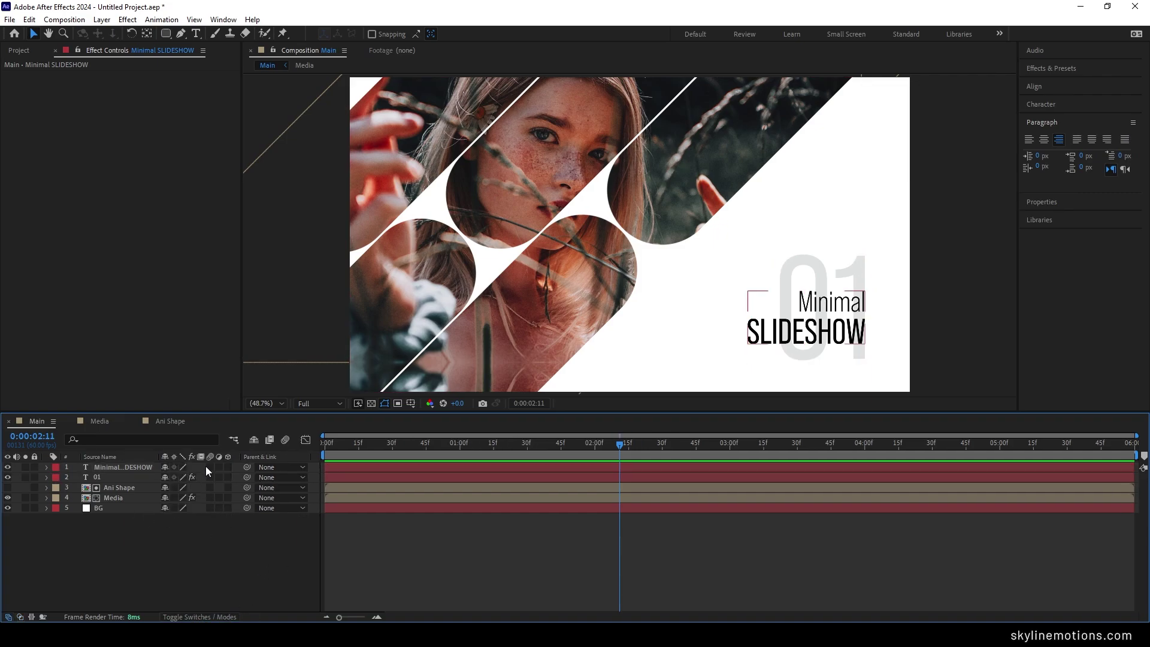
drag(209, 467, 210, 516)
drag(517, 446, 423, 442)
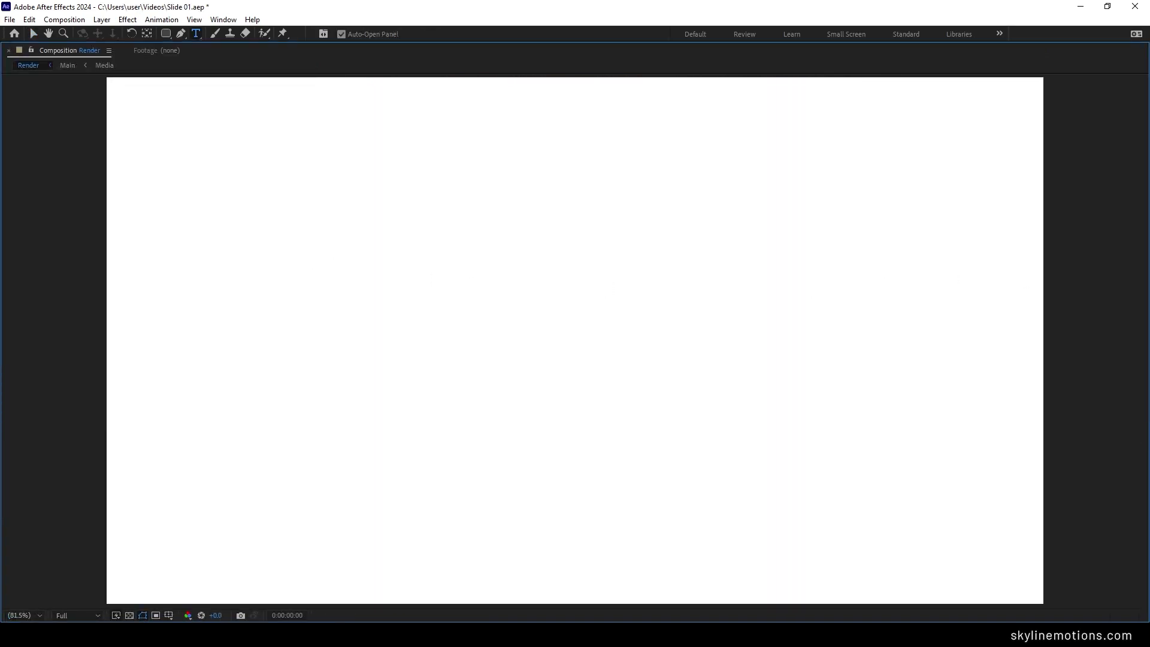